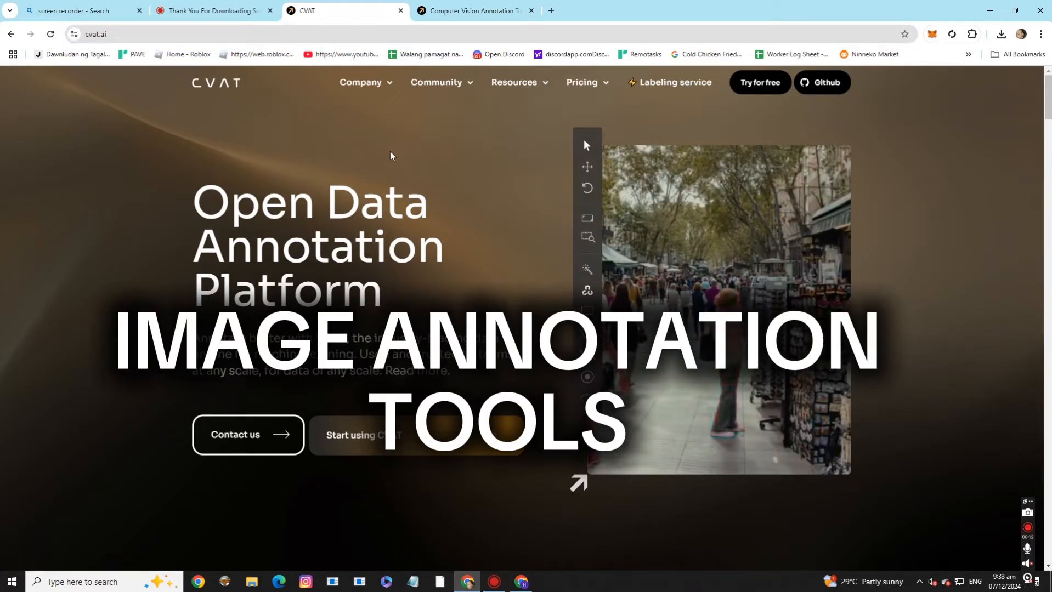
# Clear the open windows off the desktop and move the Labelimg folder up to the upper middle area
pyautogui.click(993, 9)
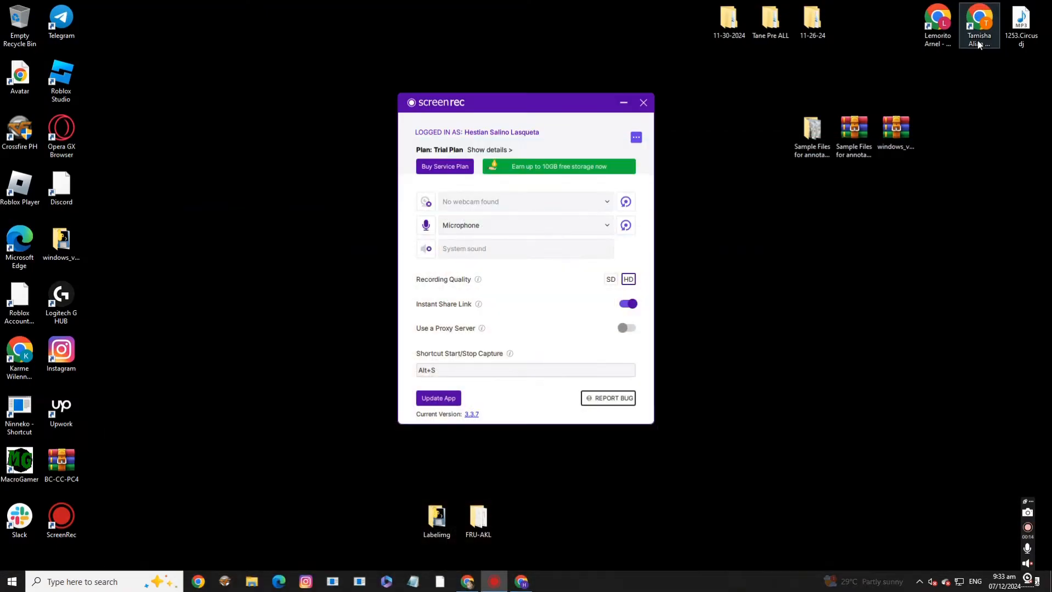
pyautogui.click(642, 103)
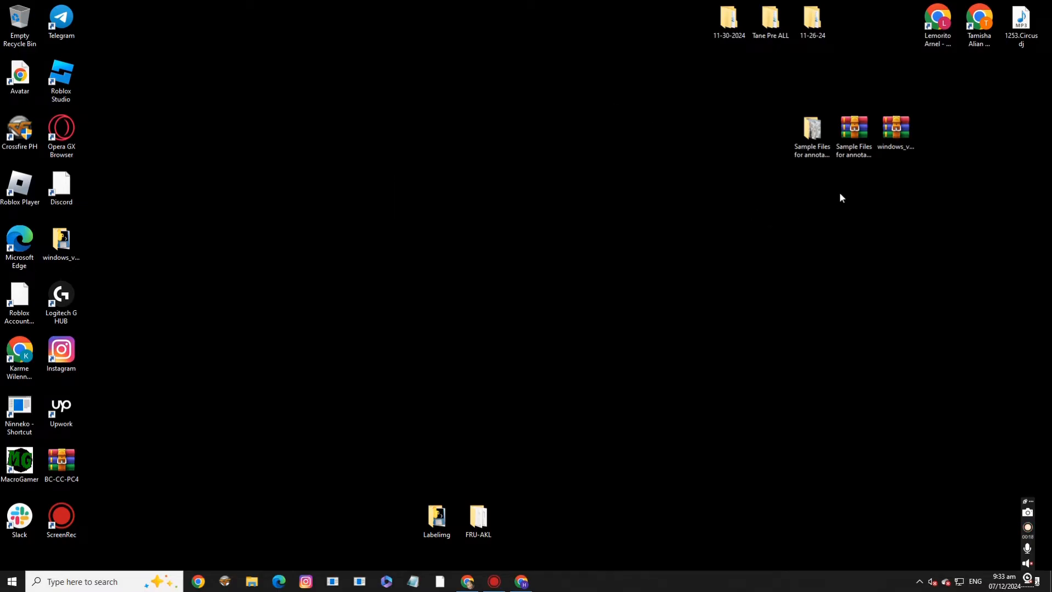
pyautogui.moveTo(422, 522); pyautogui.dragTo(672, 149)
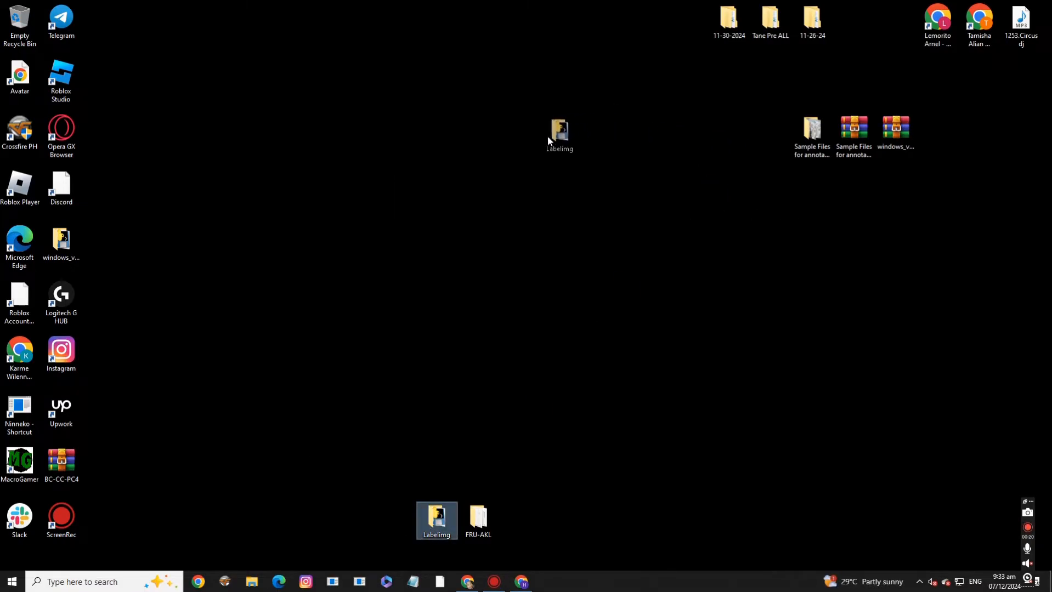
pyautogui.moveTo(547, 137); pyautogui.dragTo(549, 139)
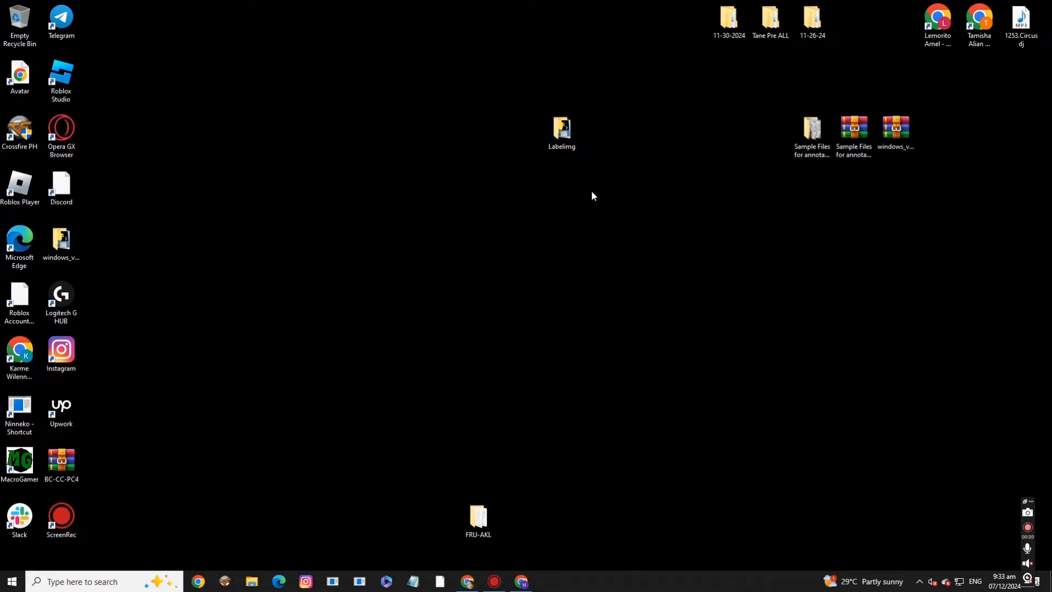
# Open the Labelimg folder and examine the data folder and labelImg application inside it
pyautogui.doubleClick(569, 141)
pyautogui.click(516, 145)
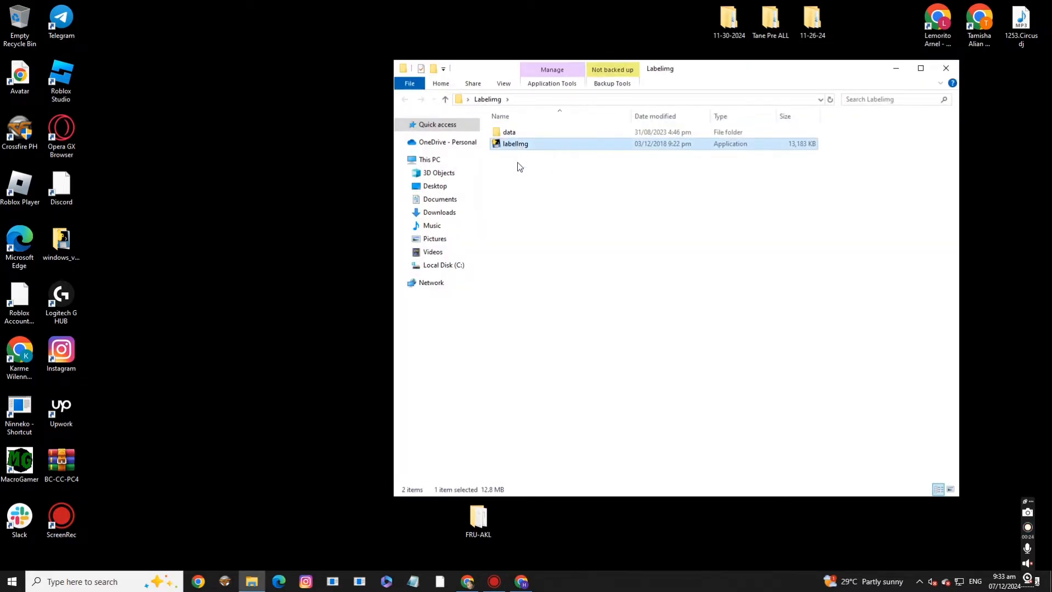
pyautogui.moveTo(706, 69); pyautogui.dragTo(583, 69)
pyautogui.click(413, 202)
pyautogui.click(408, 149)
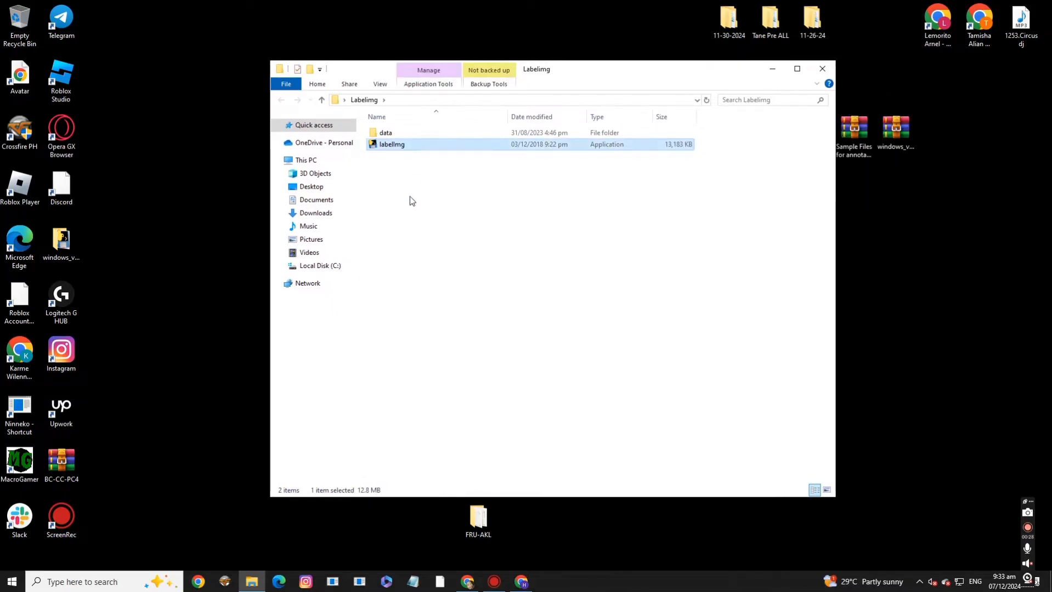
pyautogui.click(411, 251)
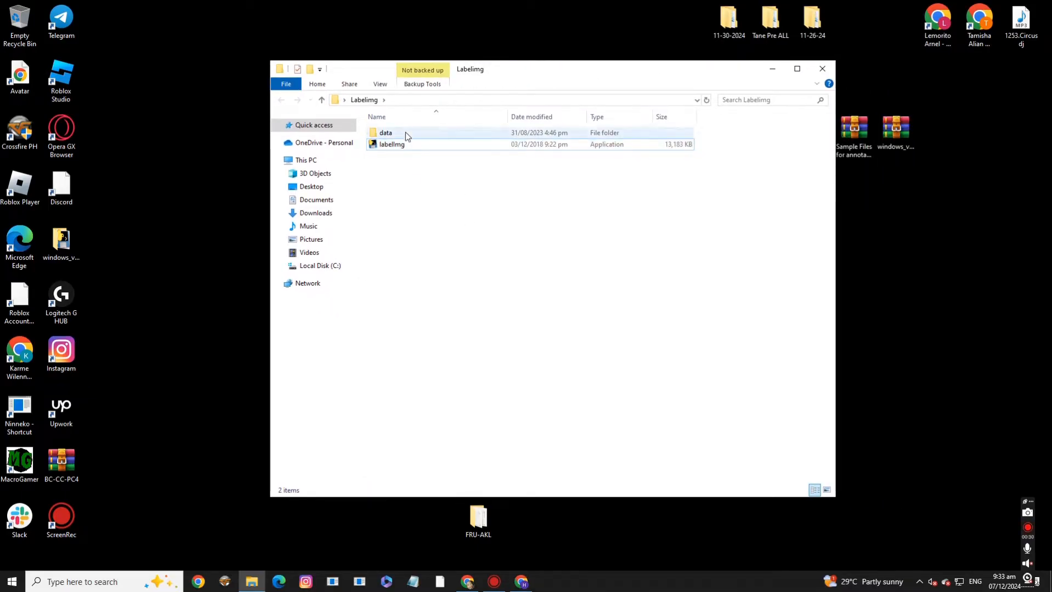
# View the labelImg application in the reopened Labelimg folder and minimize the folder window
pyautogui.moveTo(437, 518); pyautogui.dragTo(570, 134)
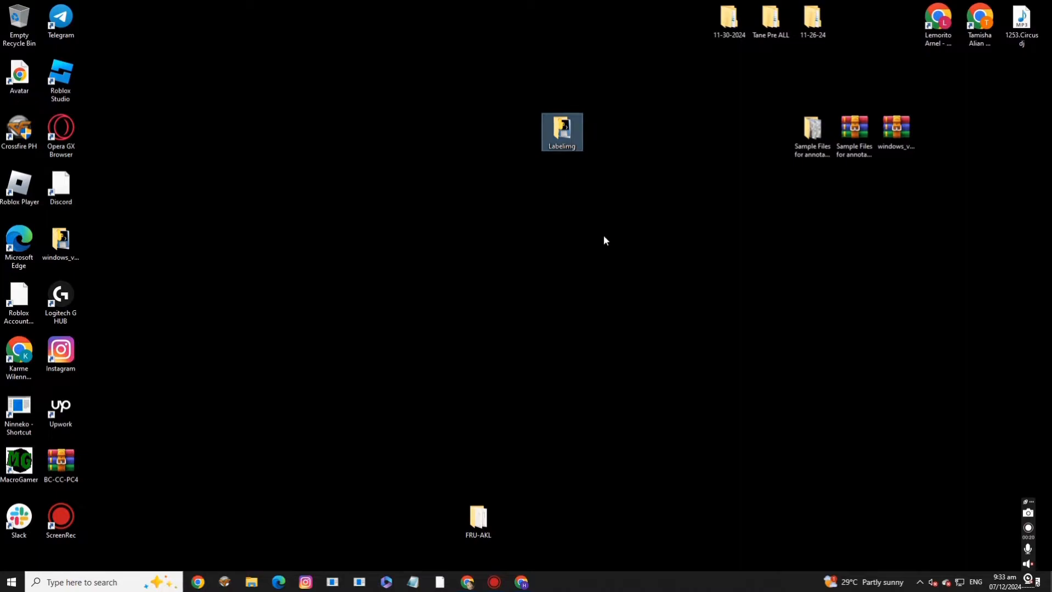
pyautogui.click(603, 236)
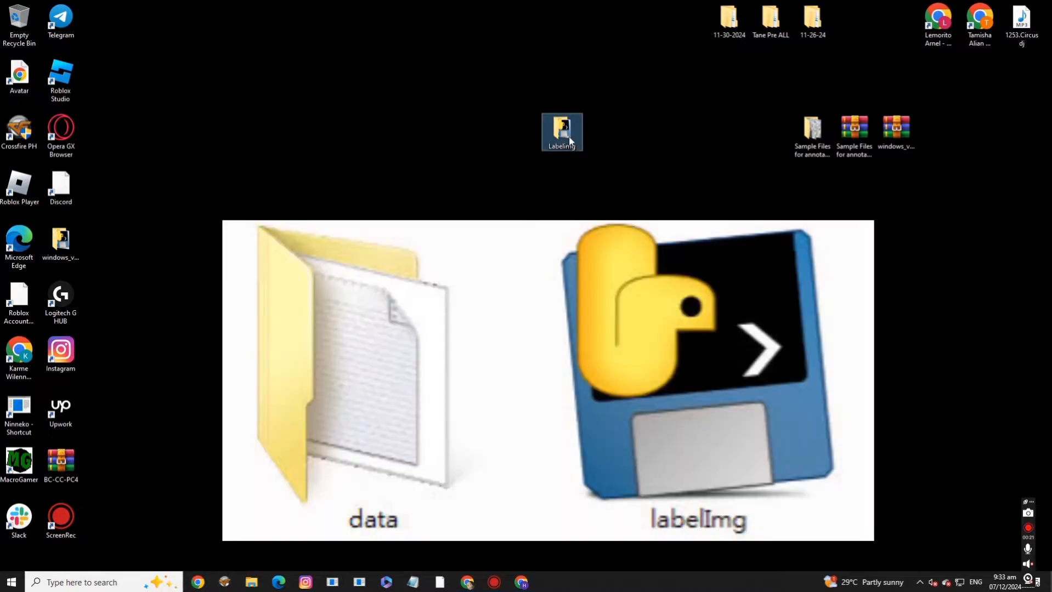
pyautogui.doubleClick(568, 141)
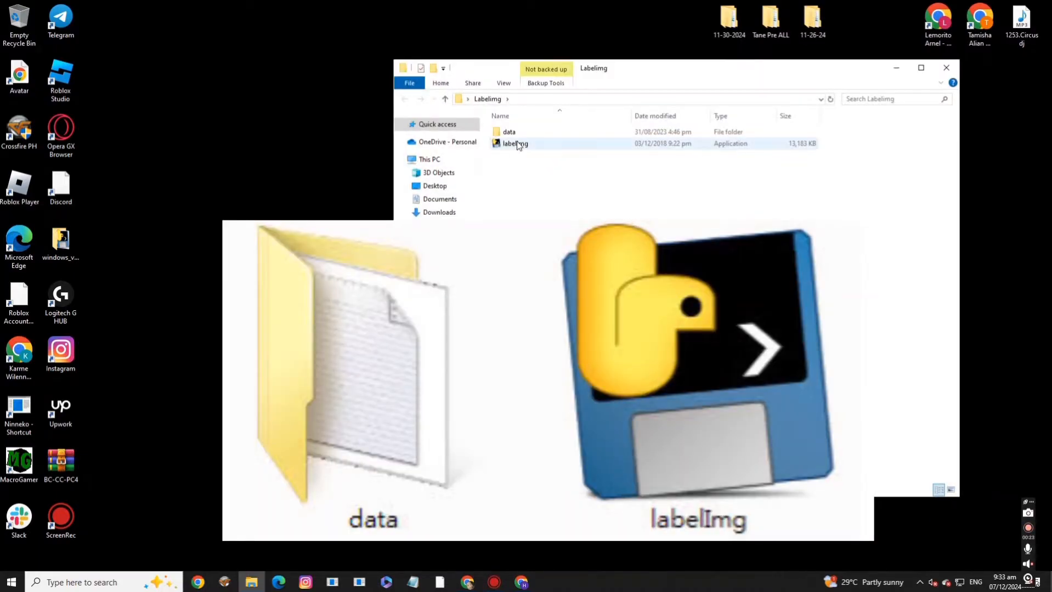
pyautogui.click(517, 143)
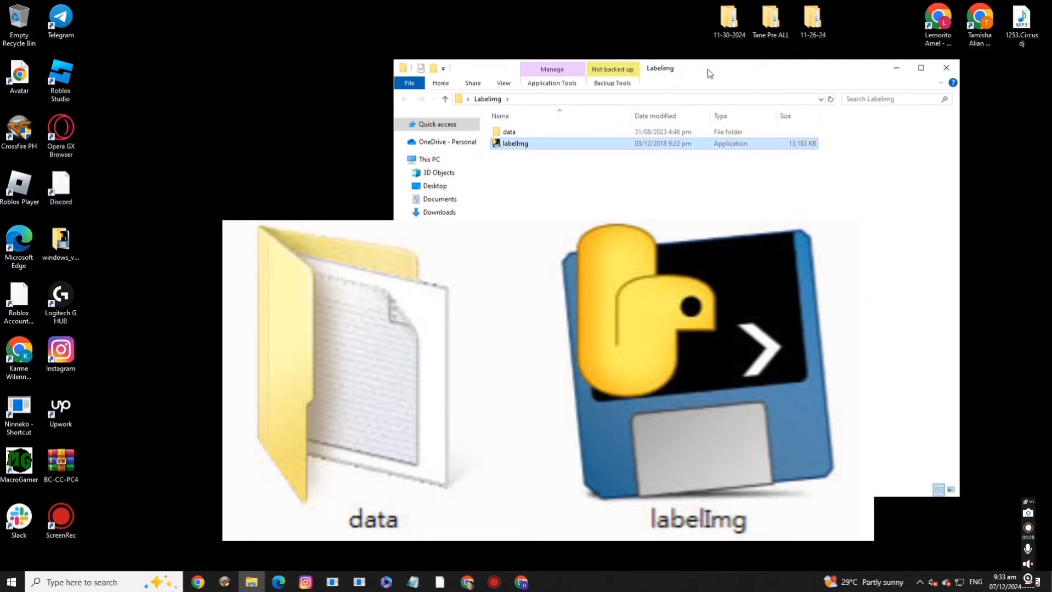
pyautogui.moveTo(710, 74); pyautogui.dragTo(586, 73)
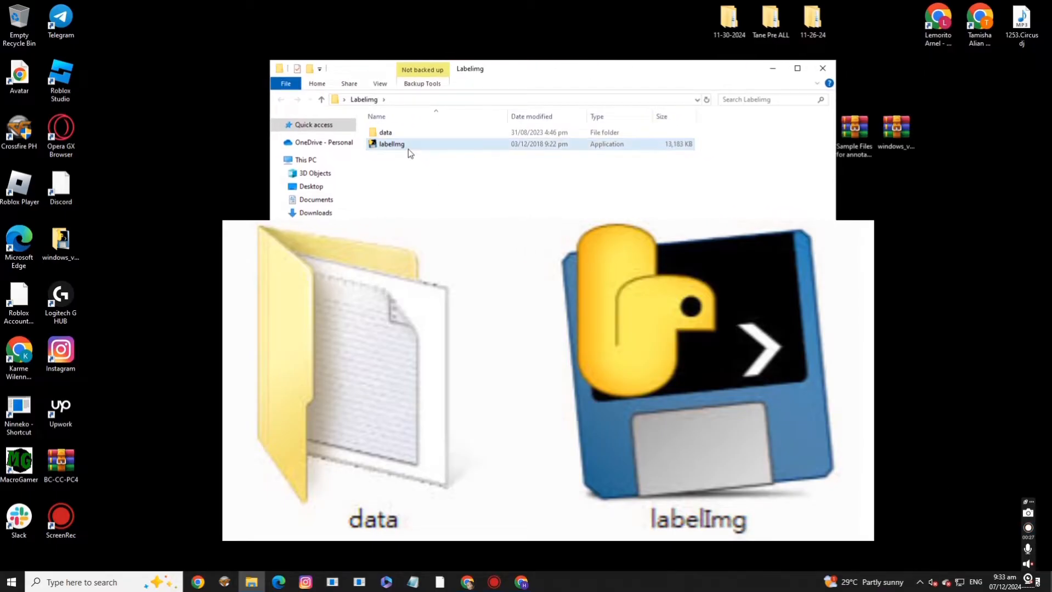
pyautogui.click(415, 251)
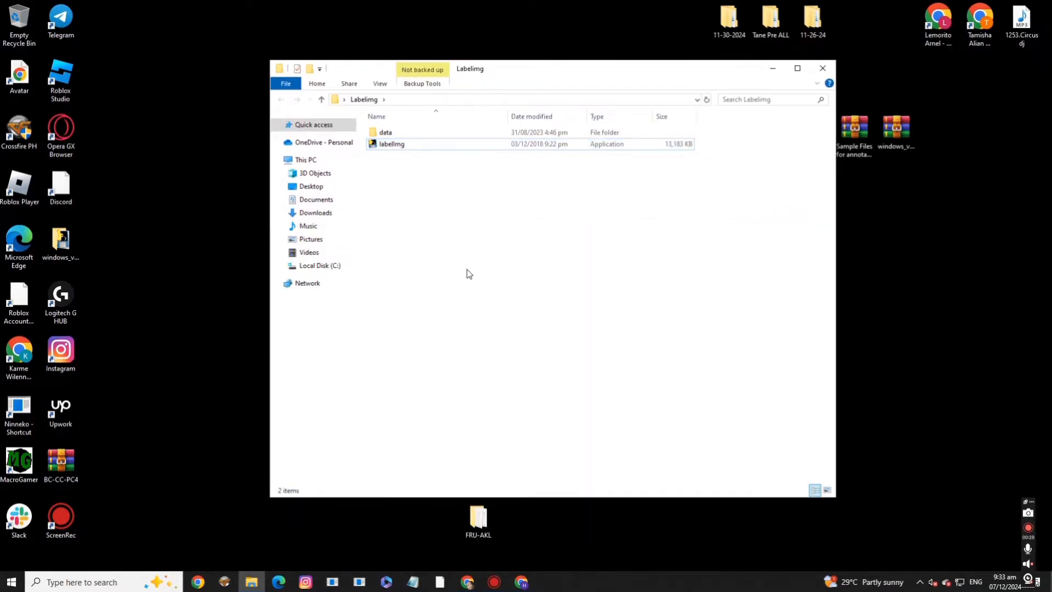
pyautogui.click(435, 148)
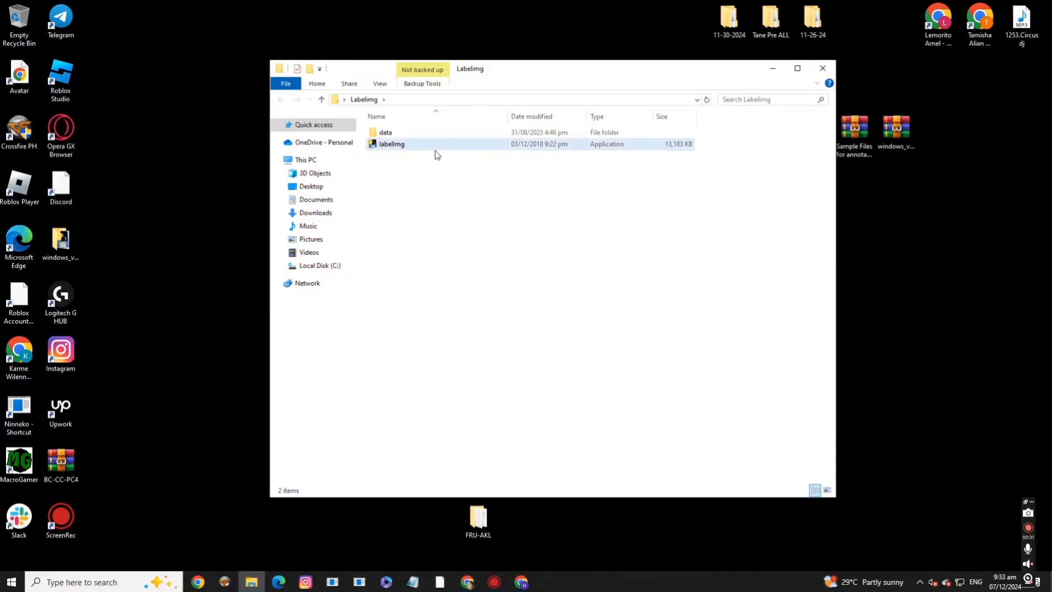
pyautogui.moveTo(552, 80); pyautogui.dragTo(423, 55)
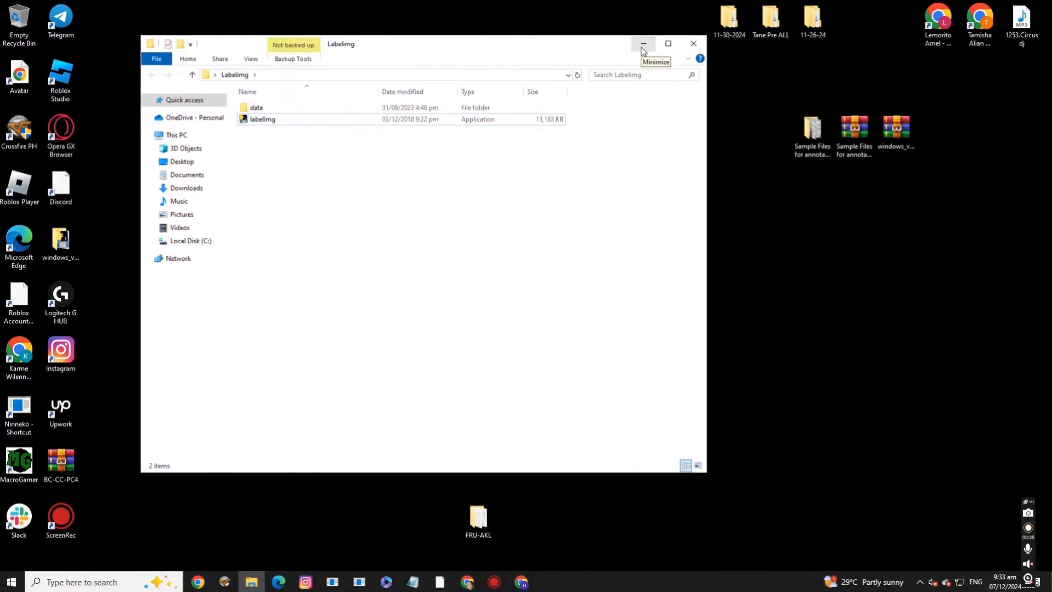
pyautogui.click(642, 45)
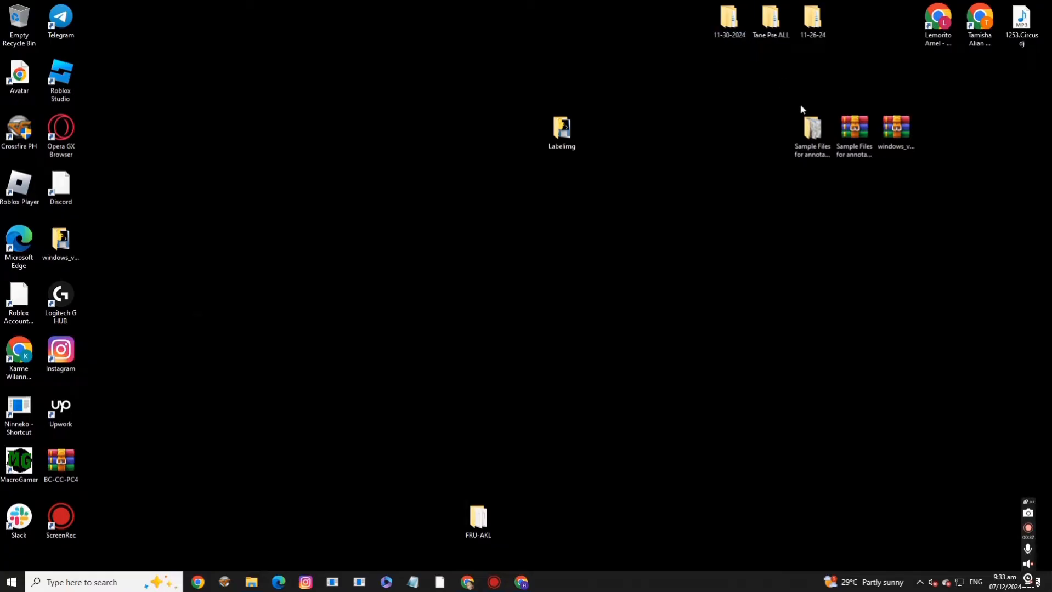
# Move the Sample Files for annotation folder closer to the Labelimg folder and open it with its images shown as thumbnails
pyautogui.moveTo(822, 141)
pyautogui.mouseDown()
pyautogui.moveTo(631, 192)
pyautogui.moveTo(697, 141)
pyautogui.mouseUp()
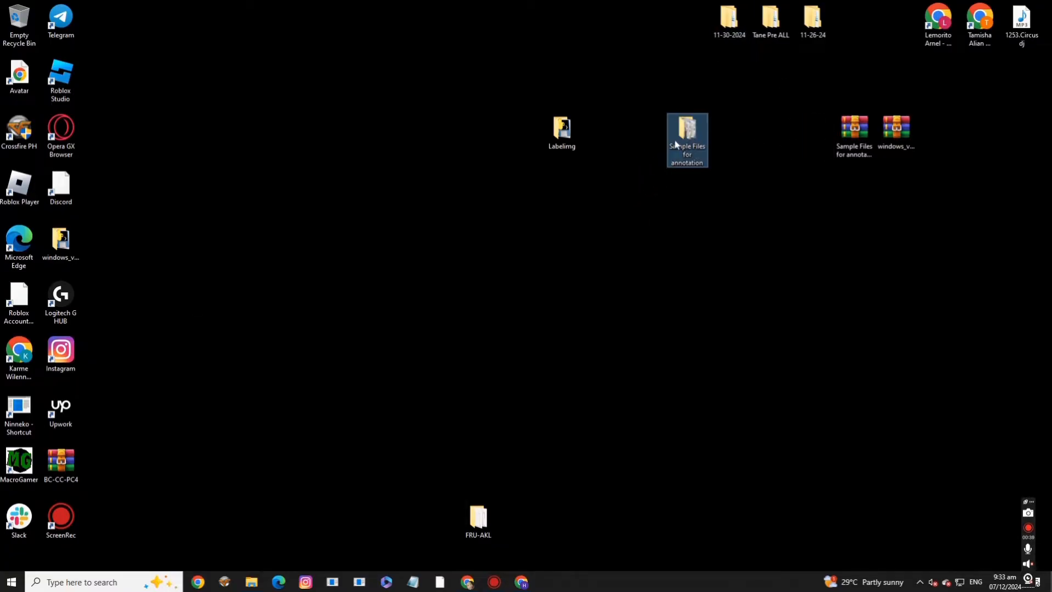
pyautogui.moveTo(725, 105)
pyautogui.mouseDown()
pyautogui.moveTo(645, 167)
pyautogui.moveTo(713, 77)
pyautogui.moveTo(732, 197)
pyautogui.moveTo(654, 127)
pyautogui.moveTo(733, 145)
pyautogui.moveTo(646, 165)
pyautogui.moveTo(653, 174)
pyautogui.mouseUp()
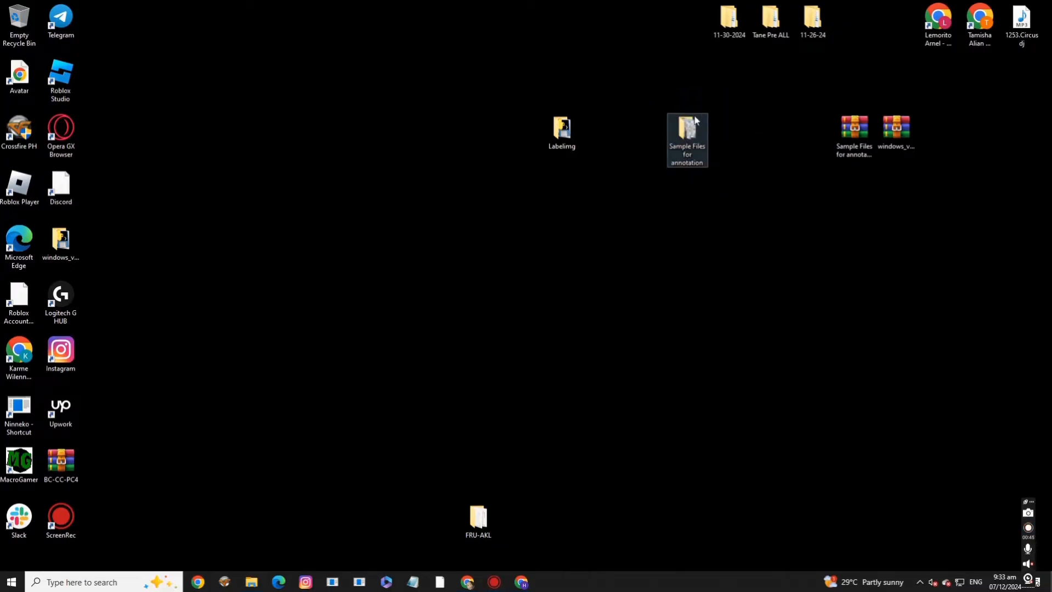
pyautogui.doubleClick(688, 137)
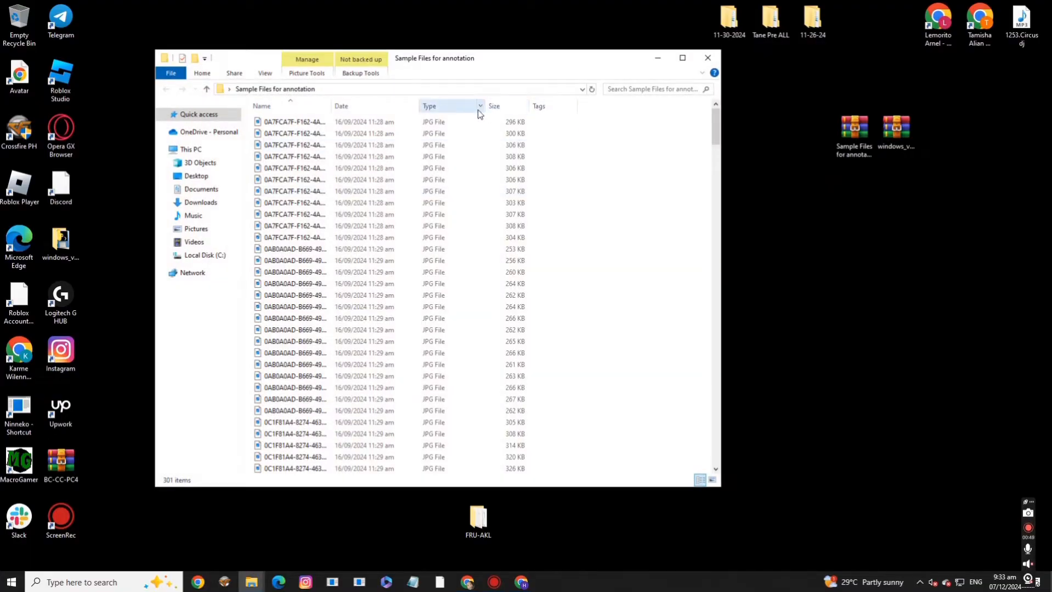
pyautogui.click(711, 479)
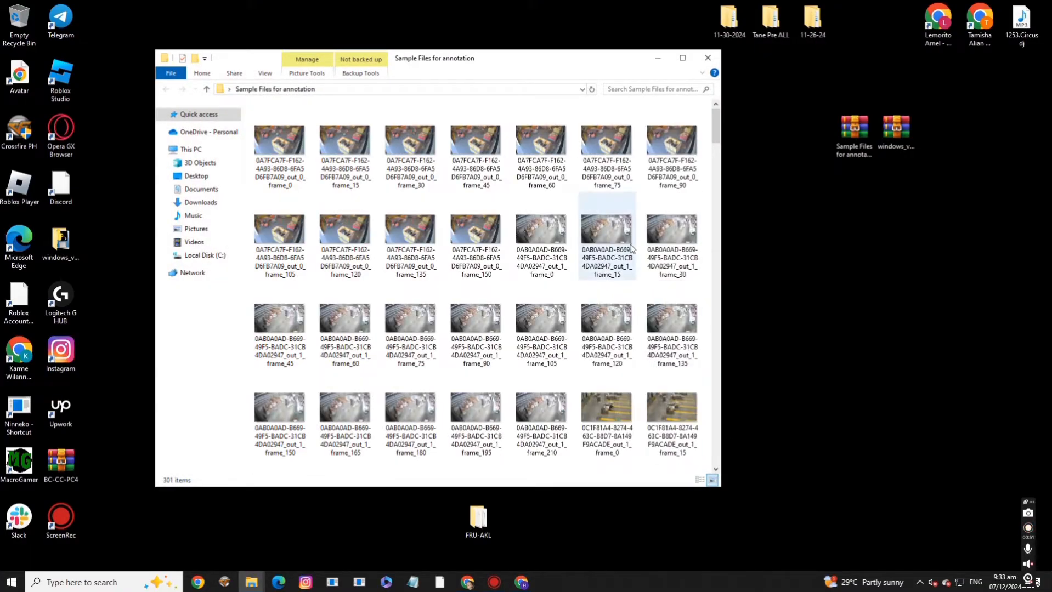
# Browse the image thumbnails in the Sample Files for annotation folder
pyautogui.scroll(-15, 612, 275)
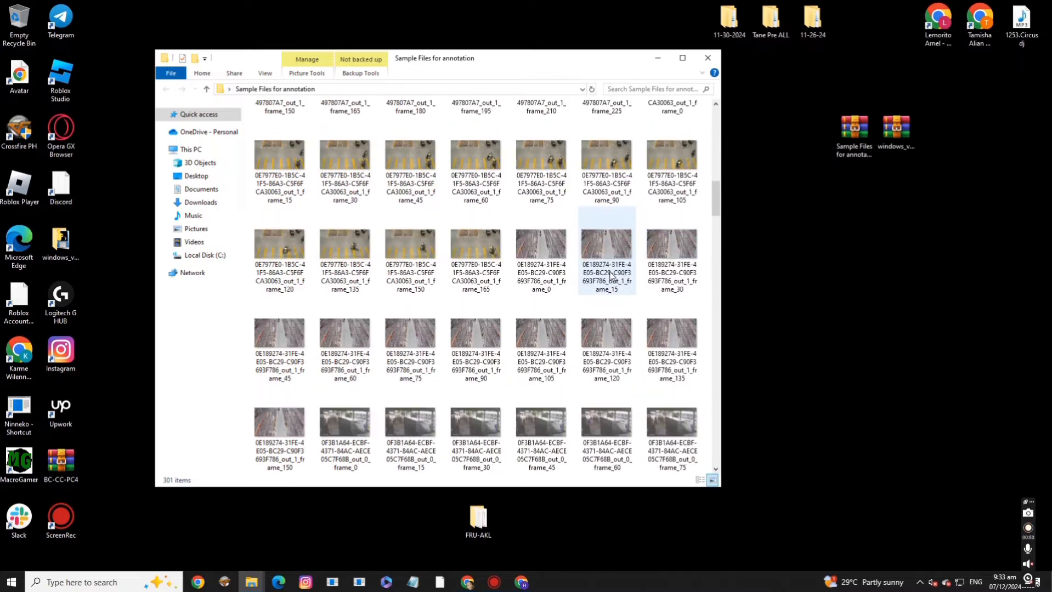
pyautogui.moveTo(283, 174); pyautogui.dragTo(514, 181)
pyautogui.click(527, 175)
pyautogui.click(598, 177)
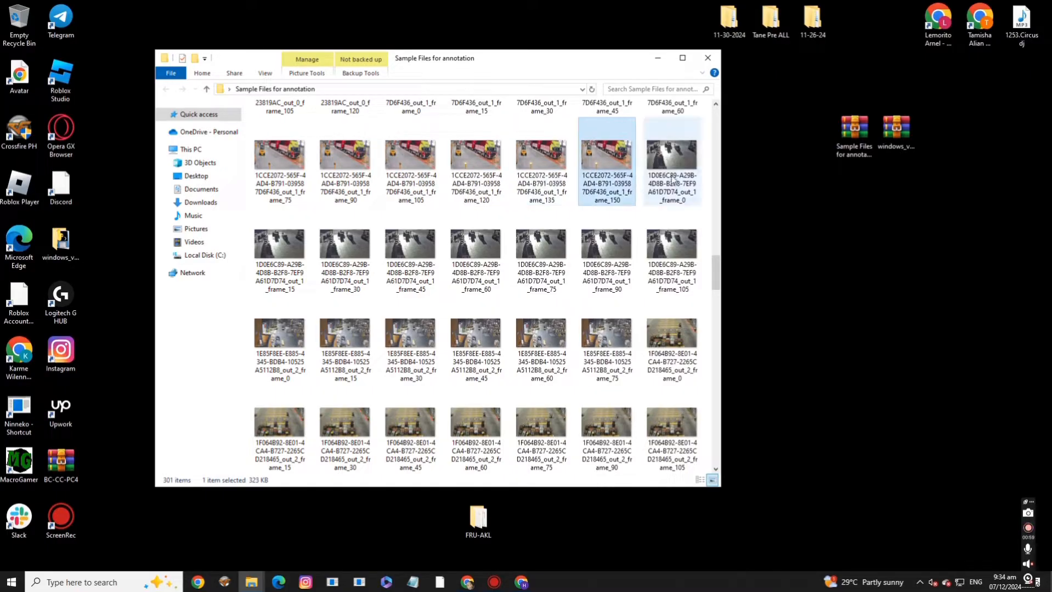
pyautogui.click(673, 182)
pyautogui.moveTo(717, 288); pyautogui.dragTo(712, 126)
pyautogui.scroll(-6, 603, 209)
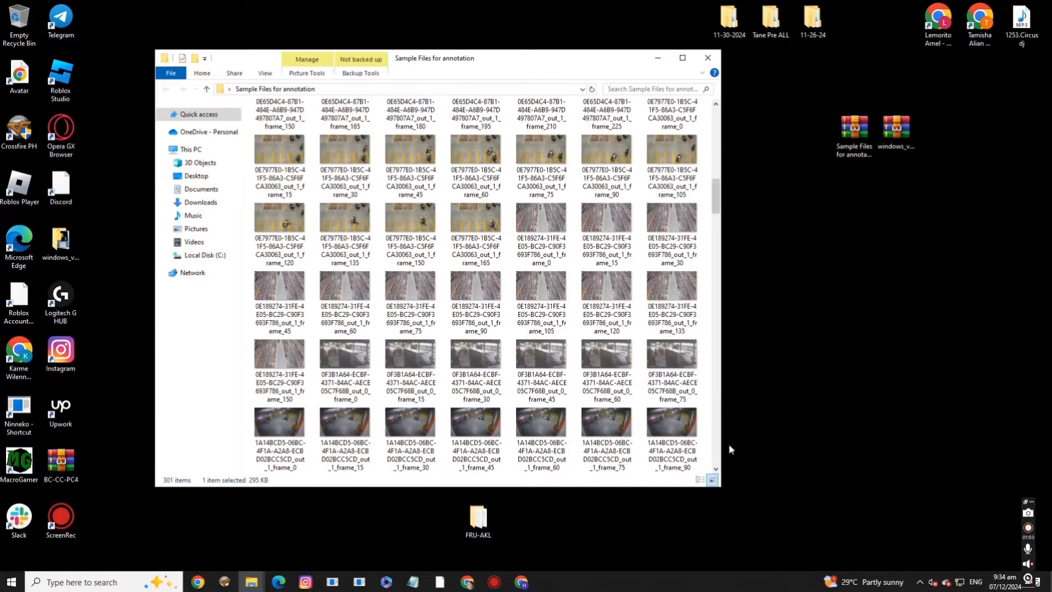
# List the sample files with details and select the classes text document at the end of the list
pyautogui.click(699, 479)
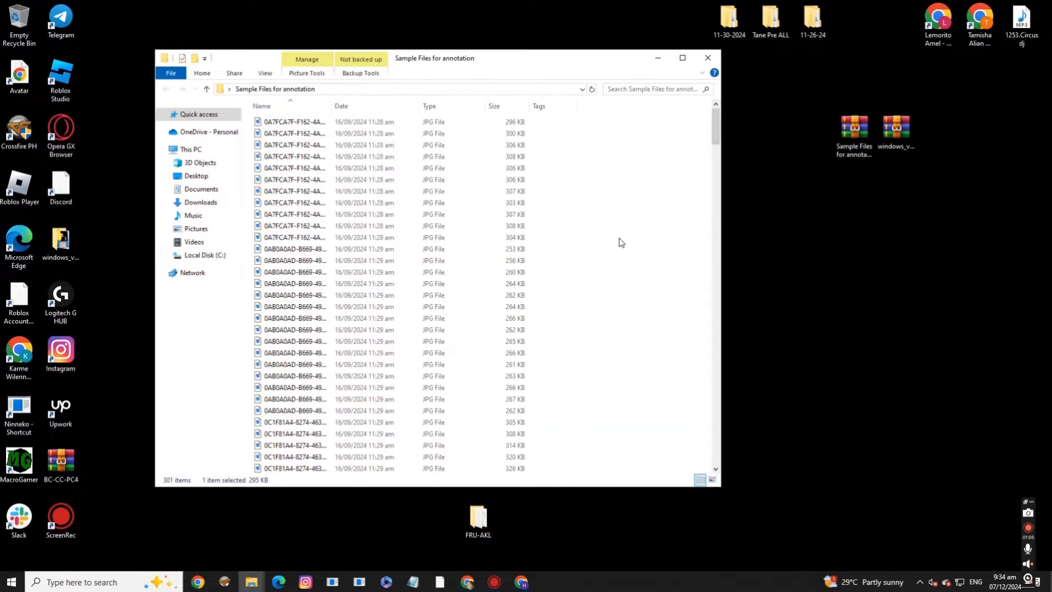
pyautogui.moveTo(715, 145); pyautogui.dragTo(725, 446)
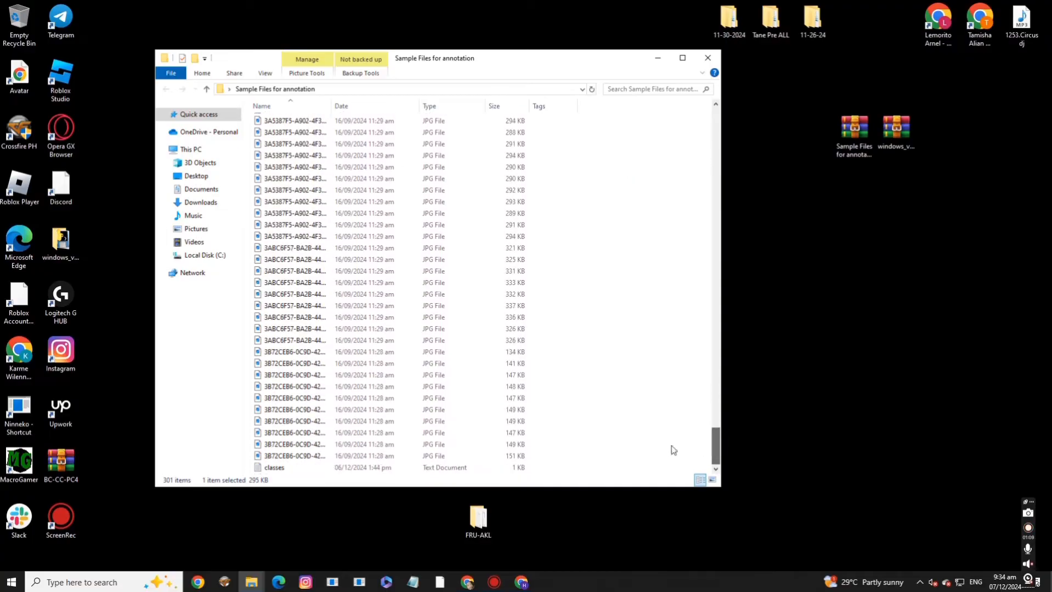
pyautogui.moveTo(521, 65); pyautogui.dragTo(829, 20)
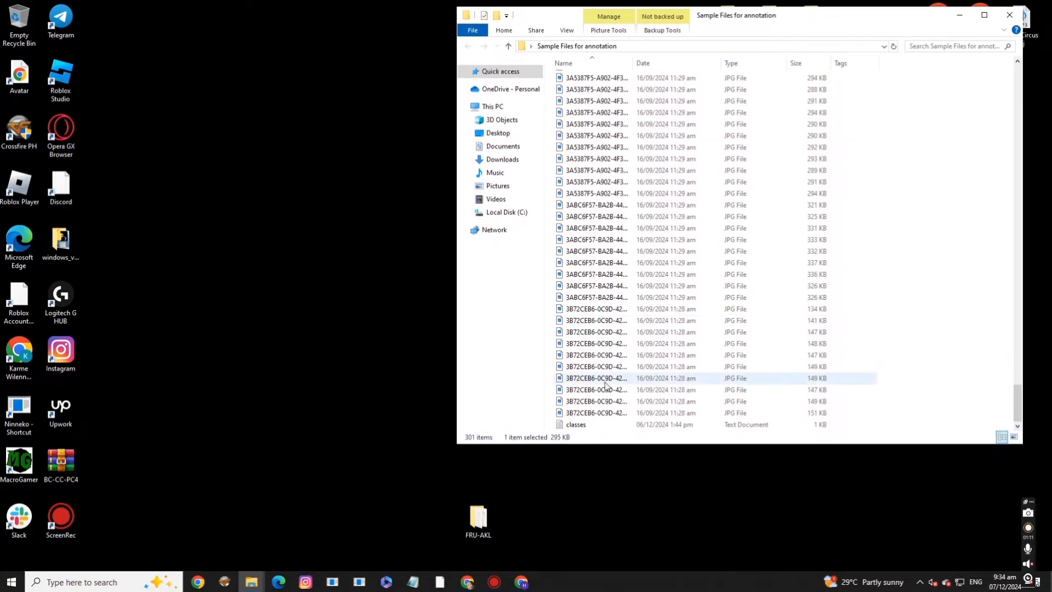
pyautogui.click(575, 427)
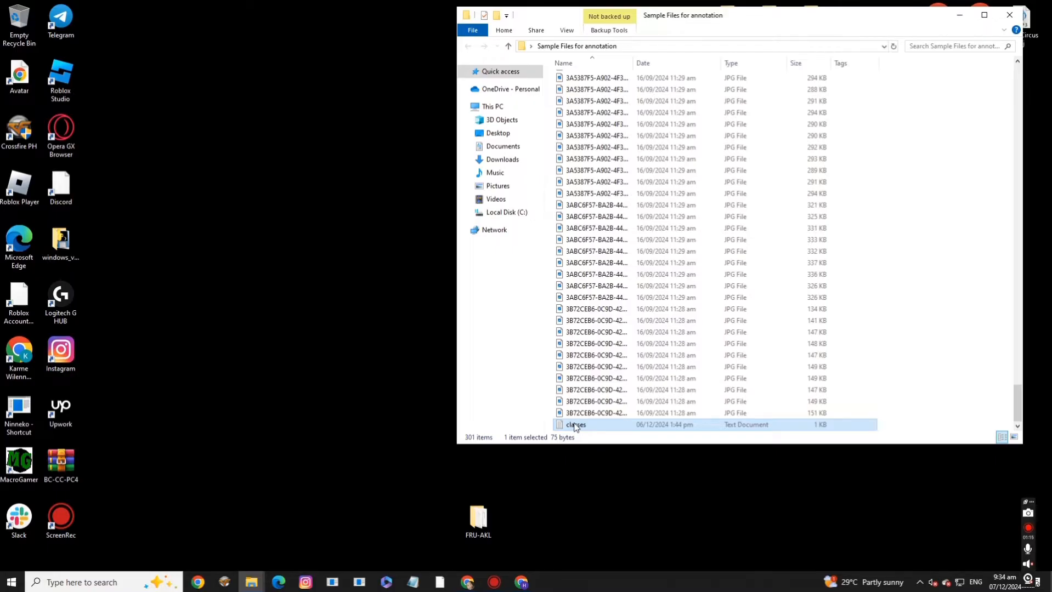
# Return the sample folder to thumbnails and open the classes text file in Notepad, placing its window over the folder window
pyautogui.click(1014, 437)
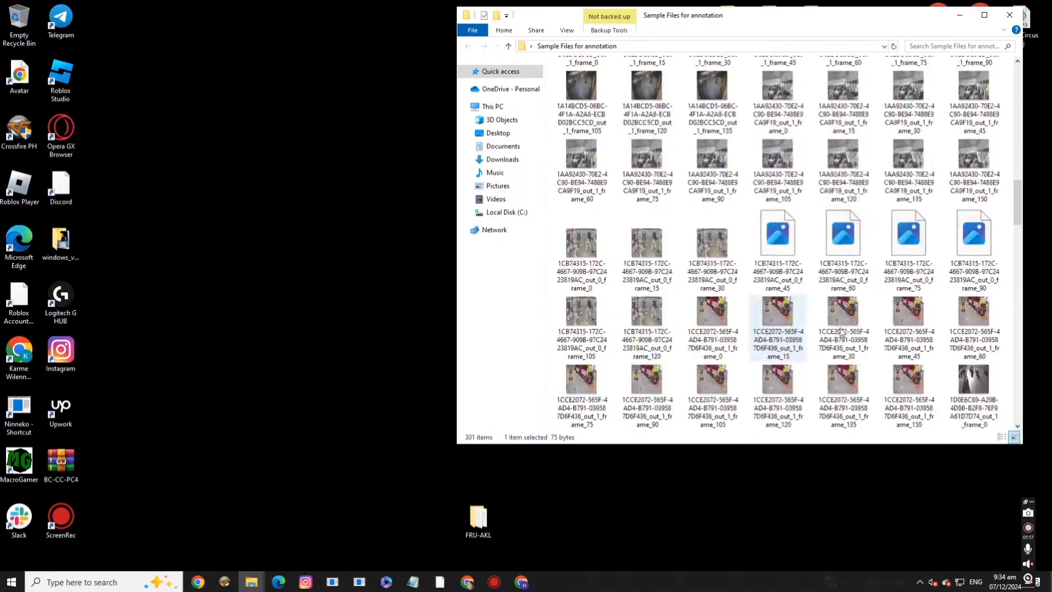
pyautogui.moveTo(1016, 253); pyautogui.dragTo(1007, 408)
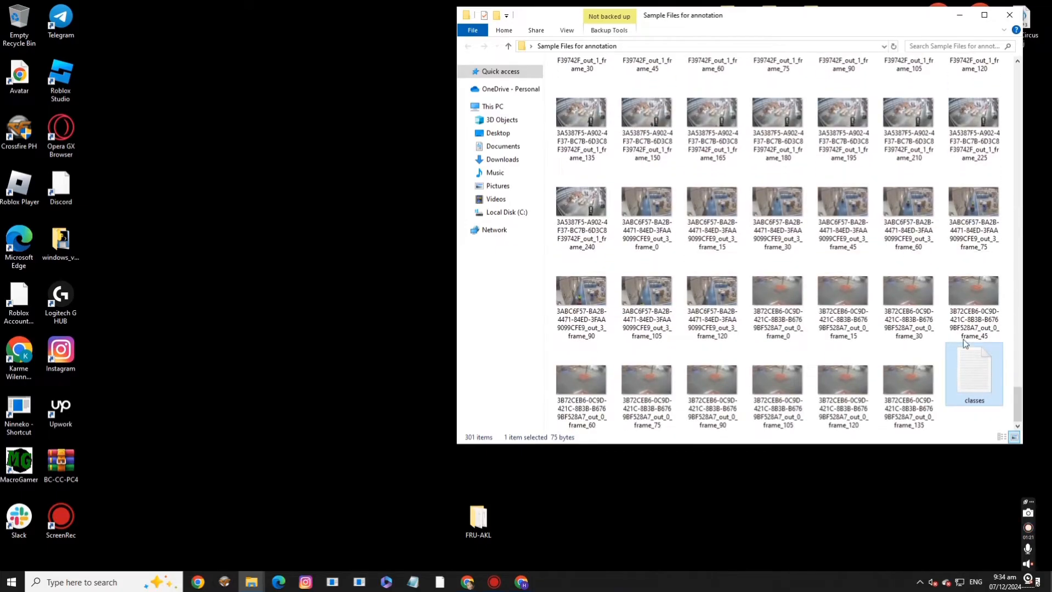
pyautogui.doubleClick(961, 370)
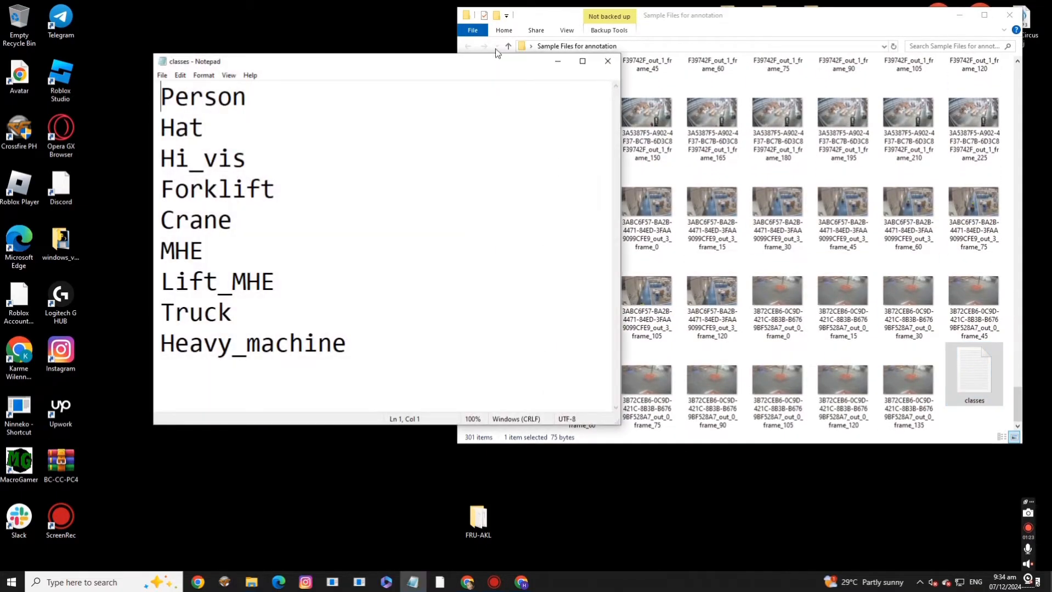
pyautogui.moveTo(374, 62); pyautogui.dragTo(781, 64)
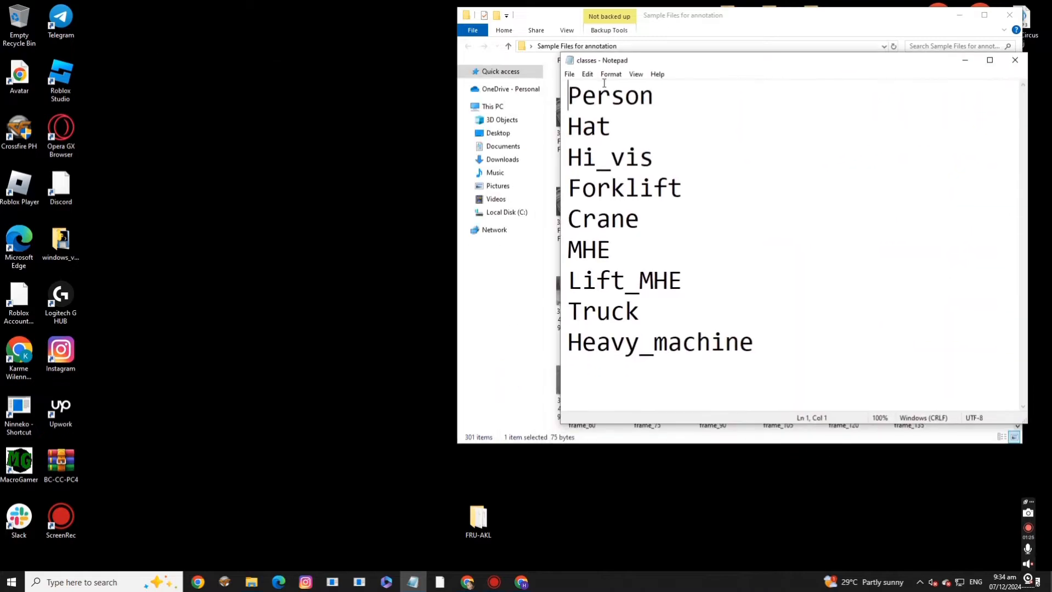
# Highlight the class names from Person to Heavy_machine in the classes file for review
pyautogui.moveTo(573, 86); pyautogui.dragTo(850, 359)
pyautogui.click(814, 261)
pyautogui.moveTo(570, 90); pyautogui.dragTo(807, 366)
pyautogui.click(833, 329)
pyautogui.click(712, 251)
# Minimize the sample files folder window and launch the labelImg application from the Labelimg folder
pyautogui.moveTo(897, 17); pyautogui.dragTo(905, 104)
pyautogui.click(967, 101)
pyautogui.moveTo(801, 62); pyautogui.dragTo(847, 64)
pyautogui.doubleClick(559, 129)
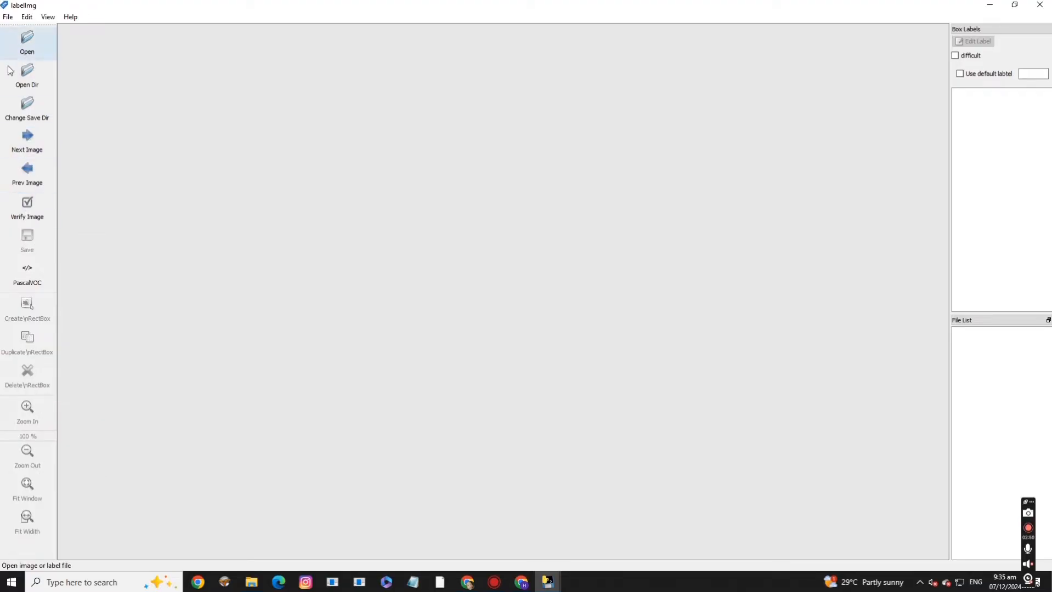
pyautogui.click(7, 17)
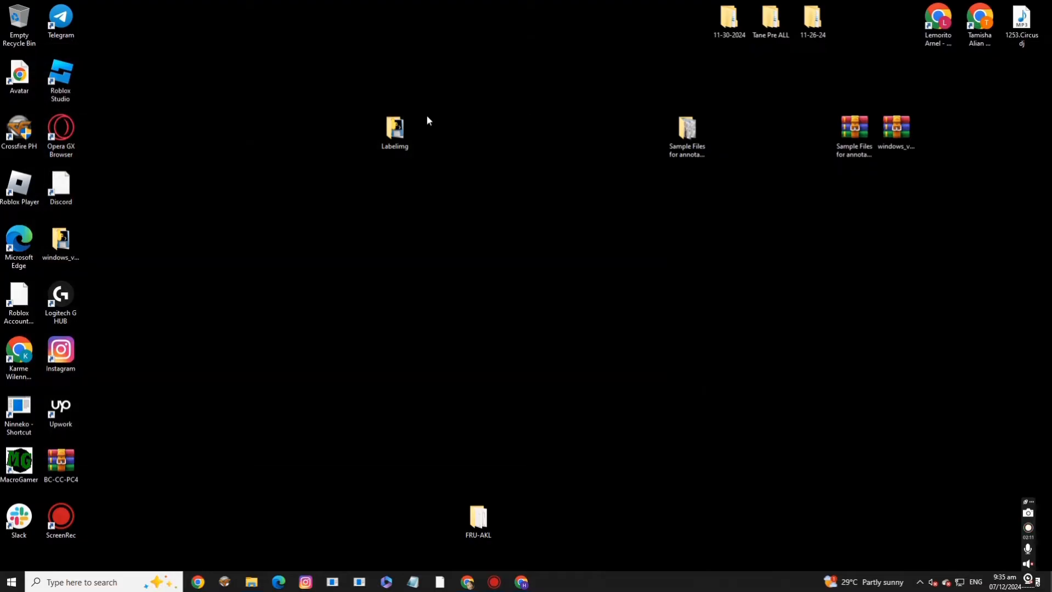
# Place the Labelimg and Sample Files for annotation folders side by side mid-desktop and select both
pyautogui.moveTo(395, 130); pyautogui.dragTo(519, 195)
pyautogui.moveTo(690, 149); pyautogui.dragTo(570, 192)
pyautogui.click(638, 223)
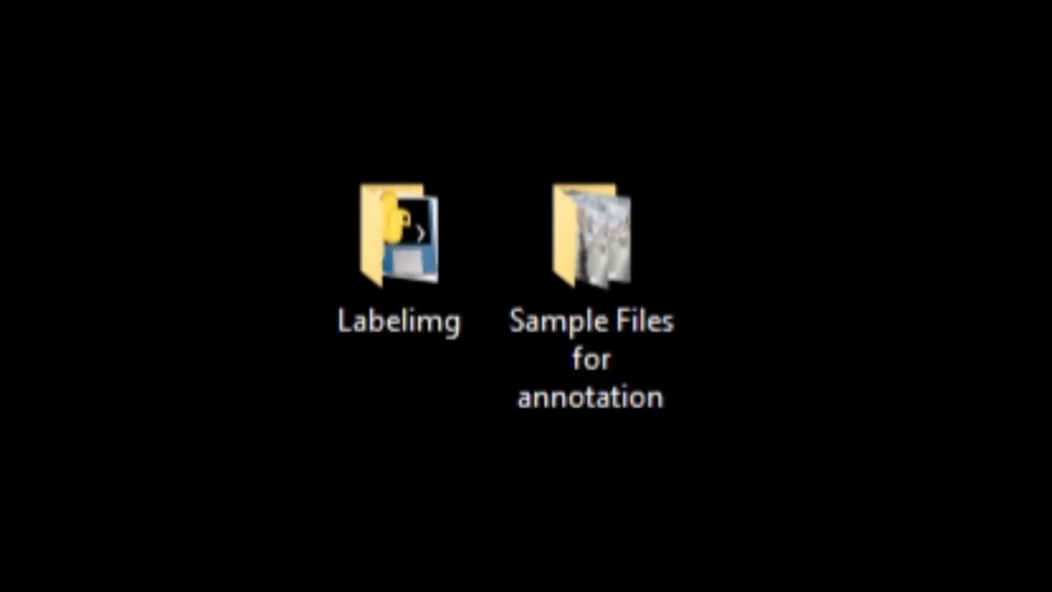
pyautogui.moveTo(263, 1); pyautogui.dragTo(921, 570)
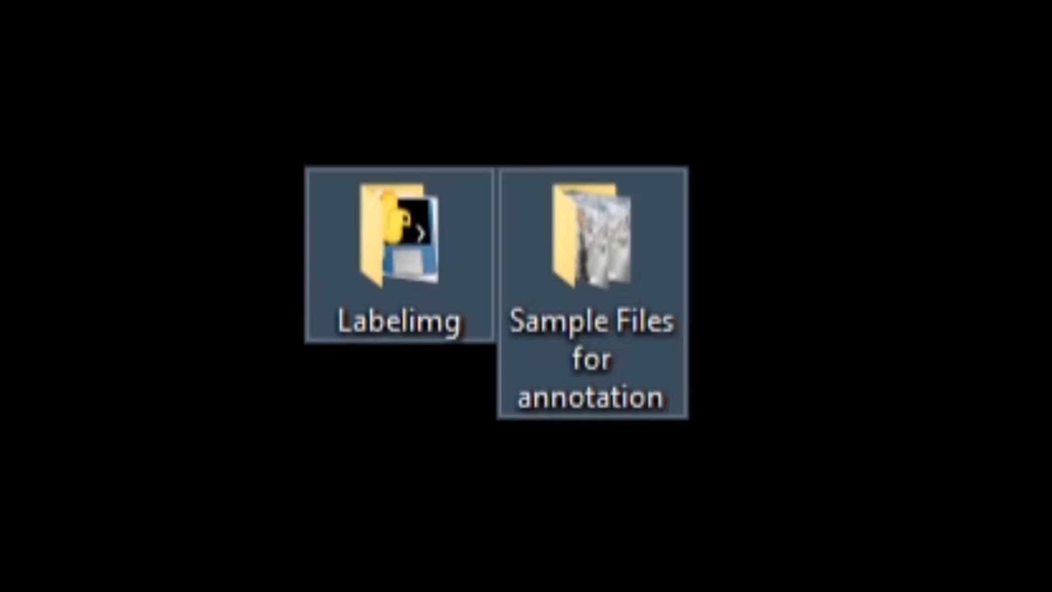
# Open the Labelimg folder on the desktop and launch the labelImg application
pyautogui.click(943, 575)
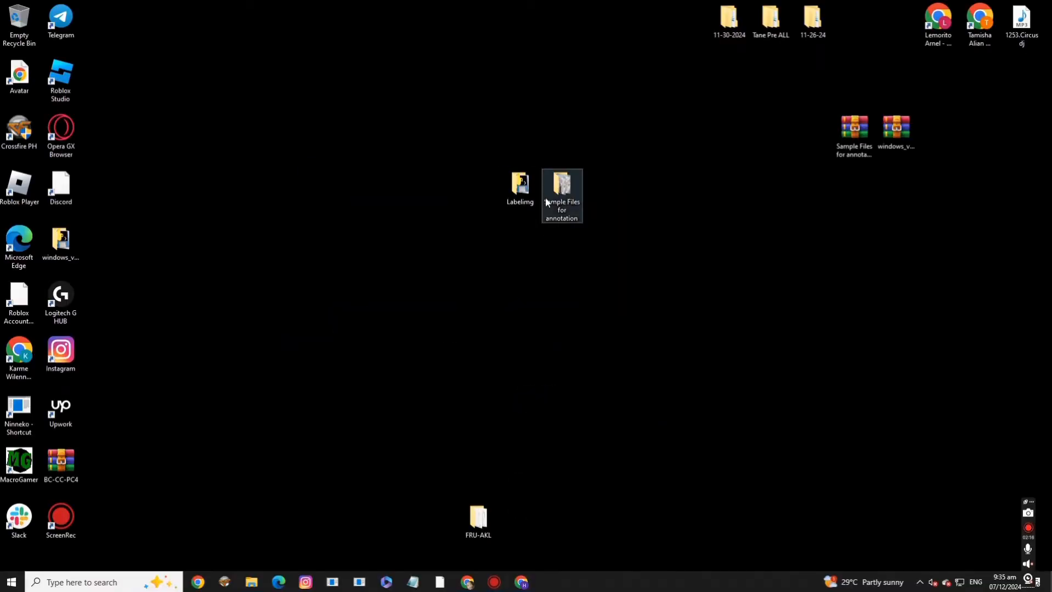
pyautogui.click(516, 202)
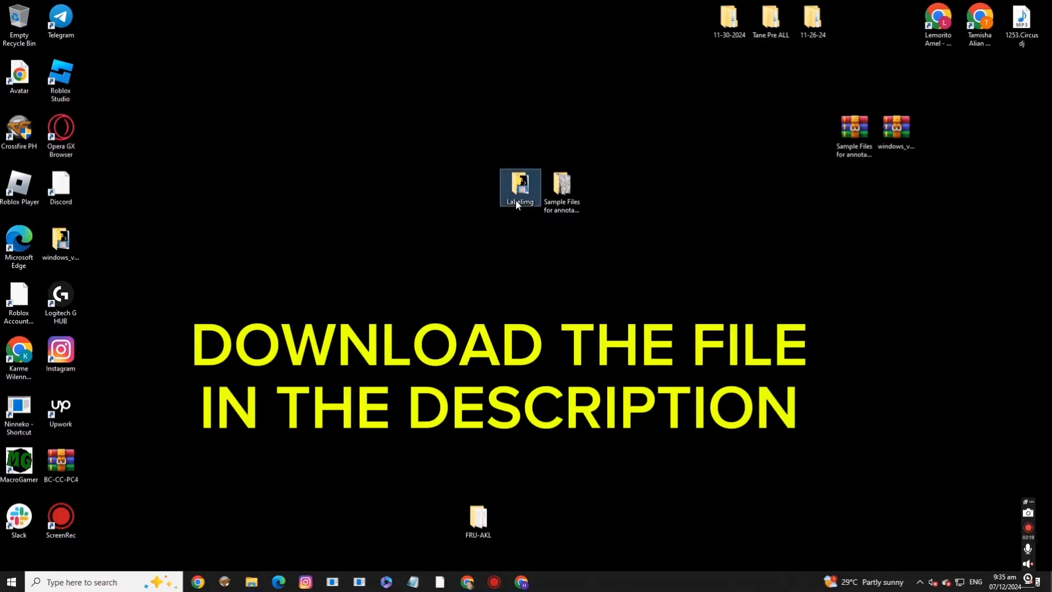
pyautogui.doubleClick(515, 201)
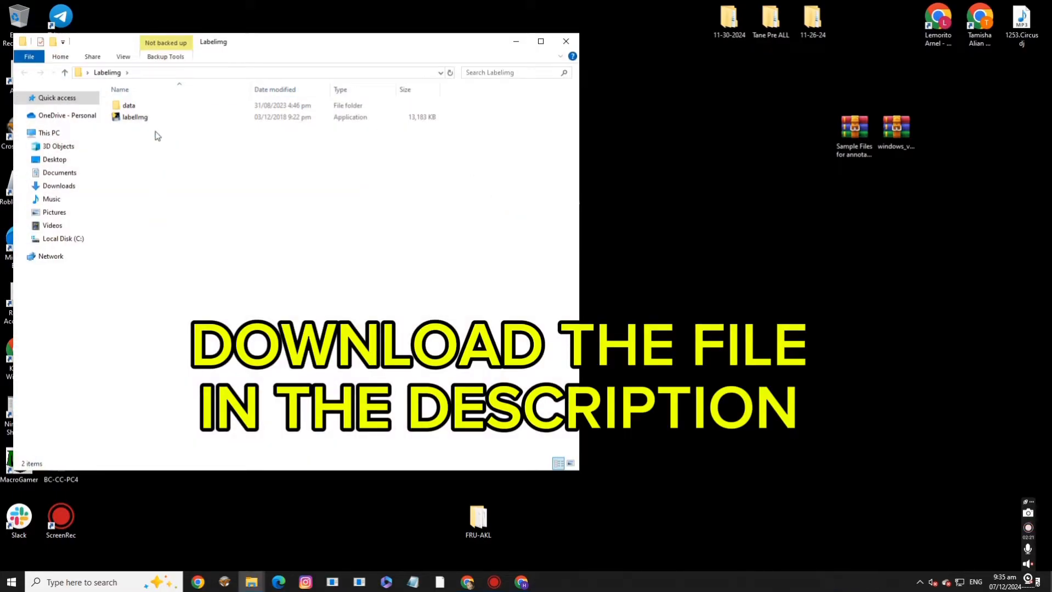
pyautogui.rightClick(148, 118)
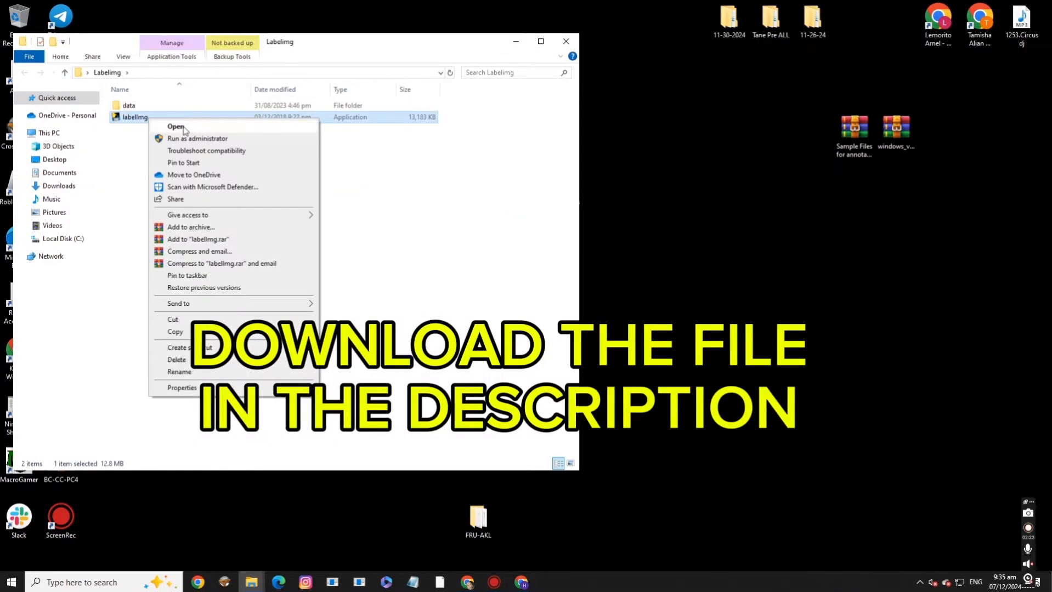
pyautogui.click(176, 127)
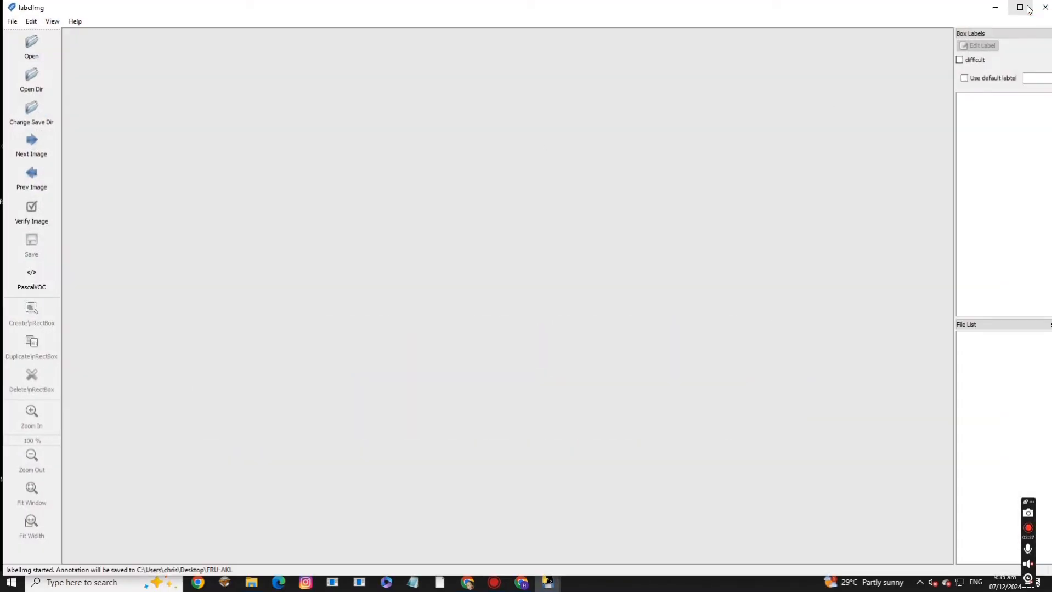
# Bring up the labelImg.exe console window, shift it toward mid-screen, and minimize it without closing it
pyautogui.moveTo(547, 583)
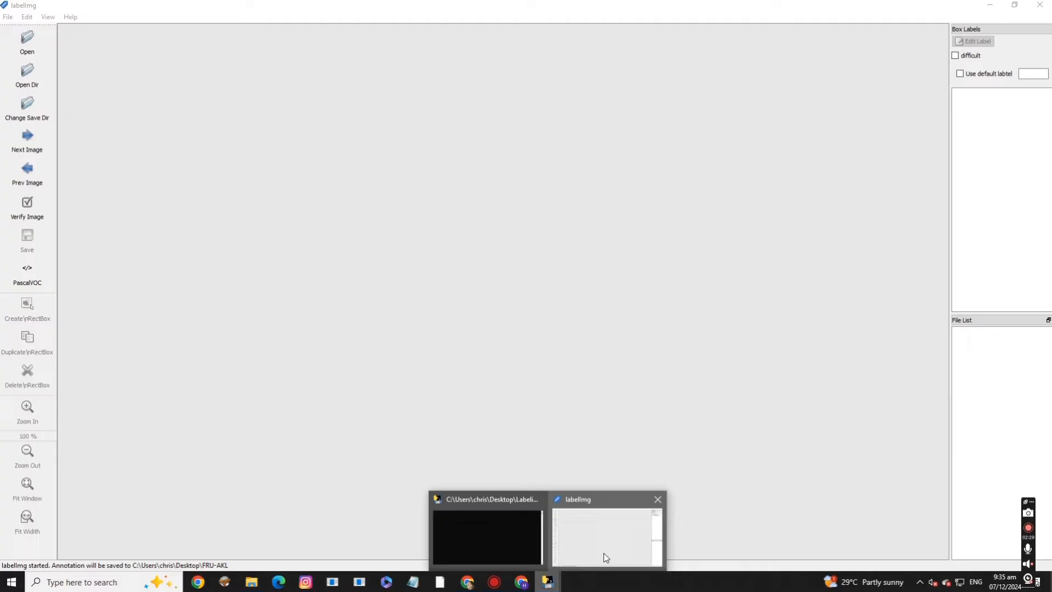
pyautogui.click(526, 542)
pyautogui.moveTo(492, 121); pyautogui.dragTo(506, 86)
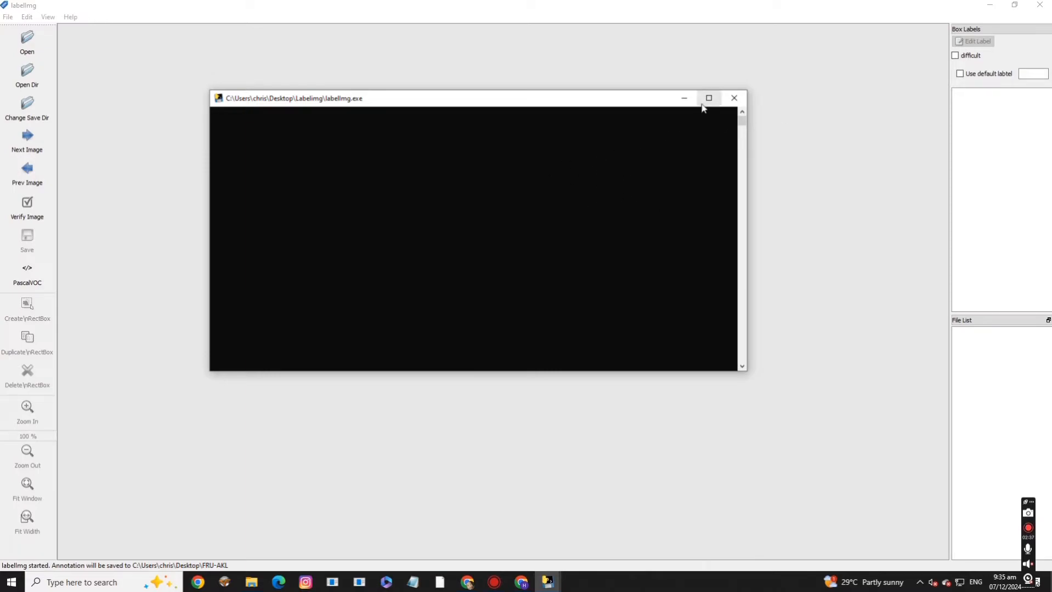
pyautogui.click(685, 98)
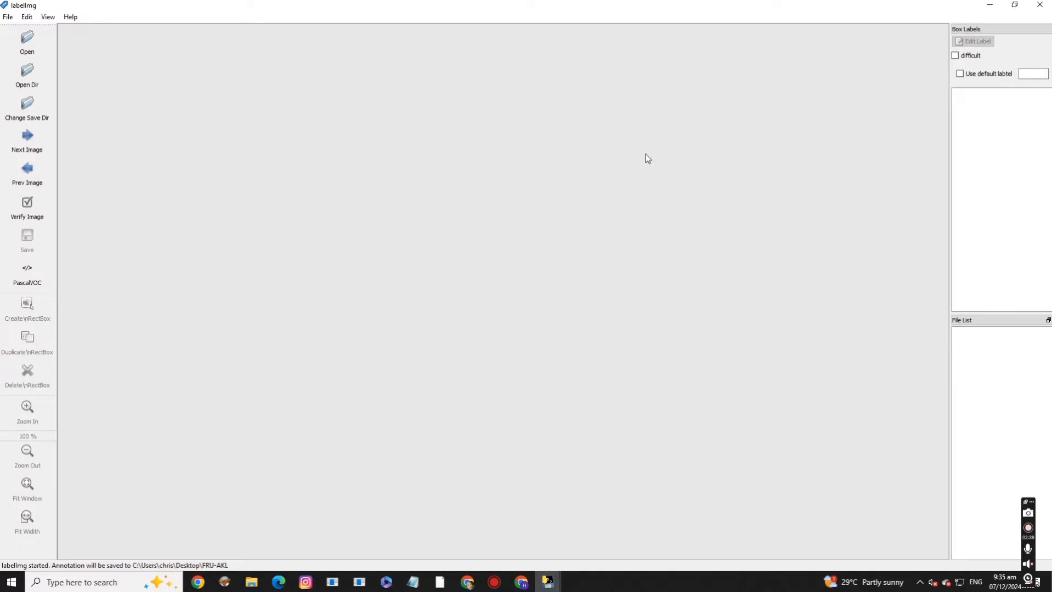
# Open the predefined_classes text file from the Labelimg data folder and place its window beside the classes file
pyautogui.moveTo(560, 134); pyautogui.dragTo(396, 150)
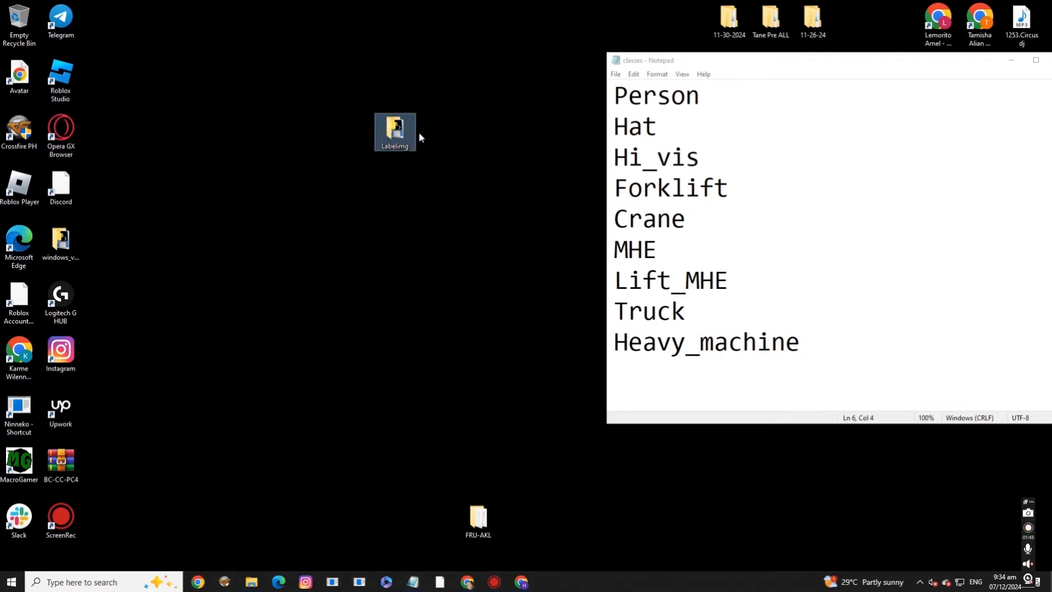
pyautogui.doubleClick(395, 134)
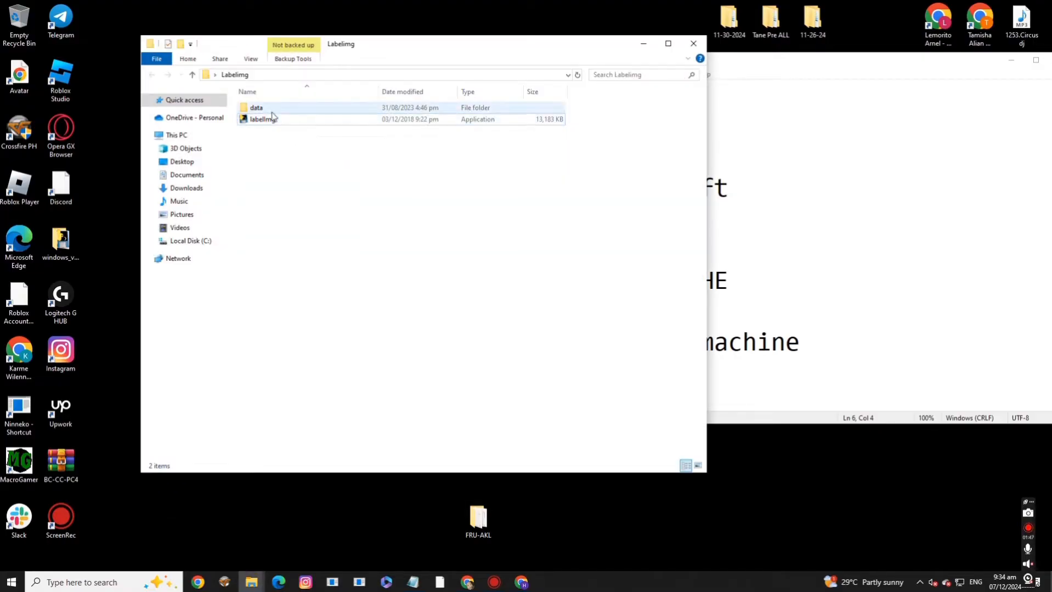
pyautogui.click(265, 110)
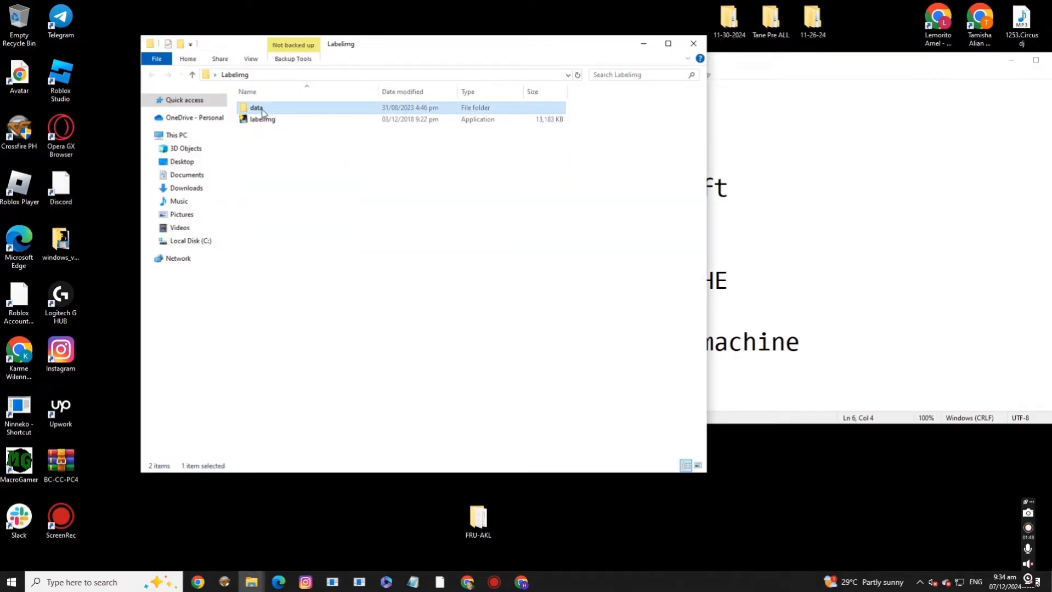
pyautogui.doubleClick(264, 112)
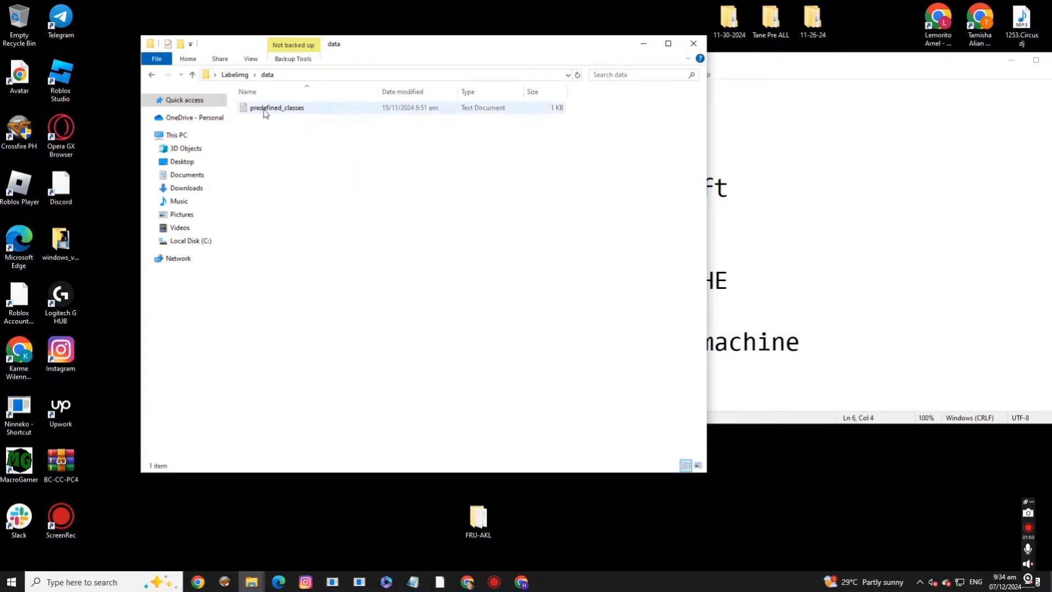
pyautogui.doubleClick(265, 112)
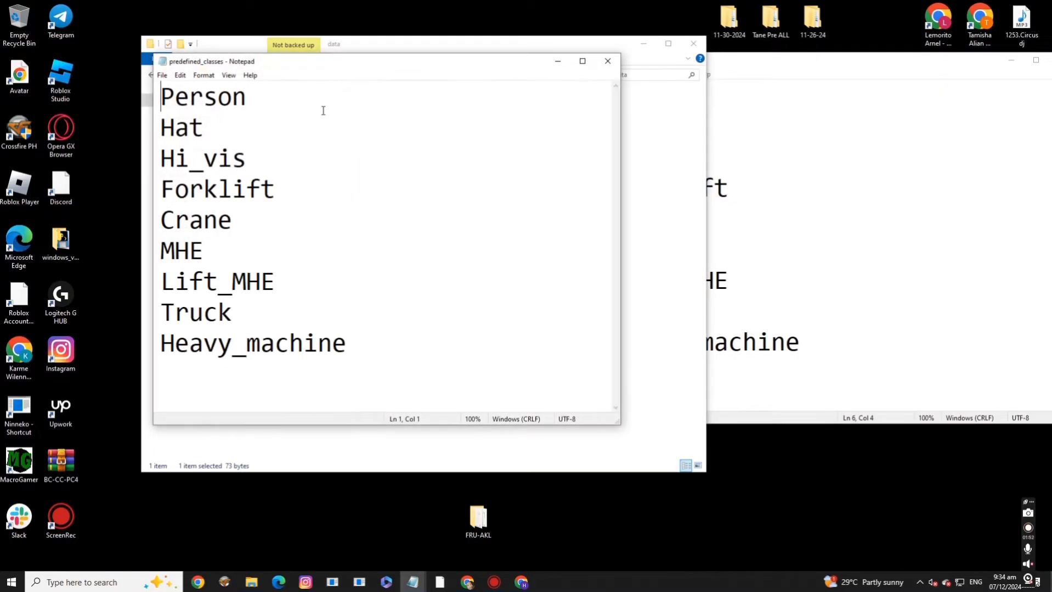
pyautogui.moveTo(355, 66); pyautogui.dragTo(256, 56)
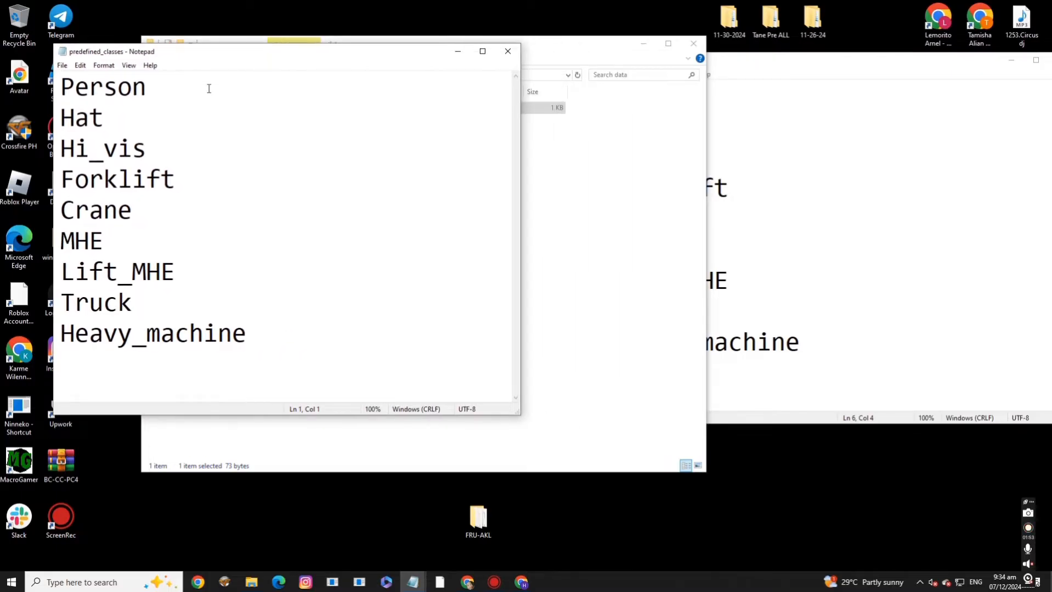
# Compare the class names from Person to Heavy_machine in the predefined_classes and classes files by highlighting both lists
pyautogui.click(147, 86)
pyautogui.moveTo(147, 86); pyautogui.dragTo(60, 86)
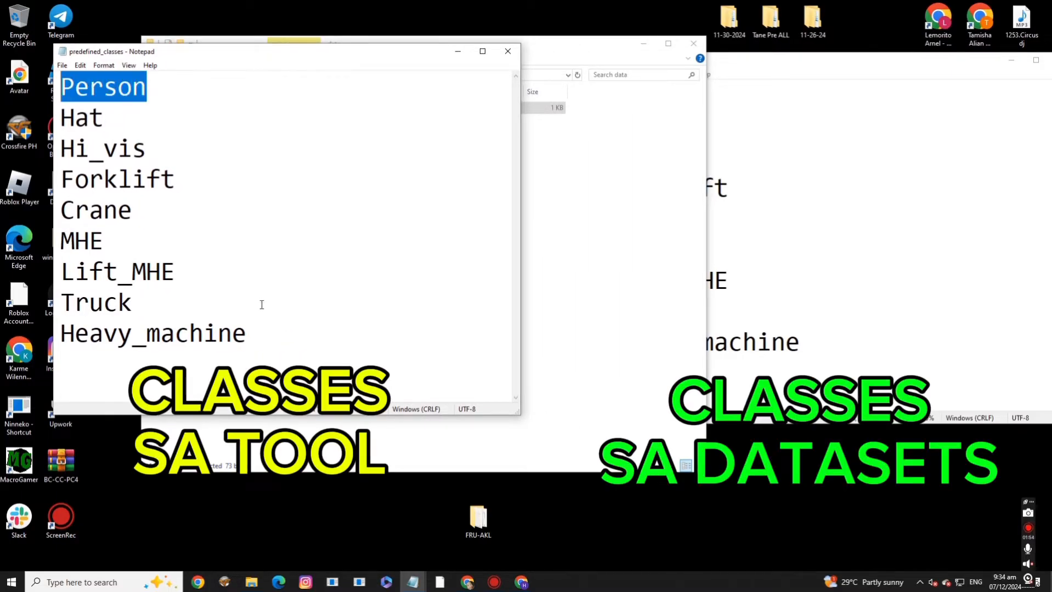
pyautogui.moveTo(244, 342); pyautogui.dragTo(54, 87)
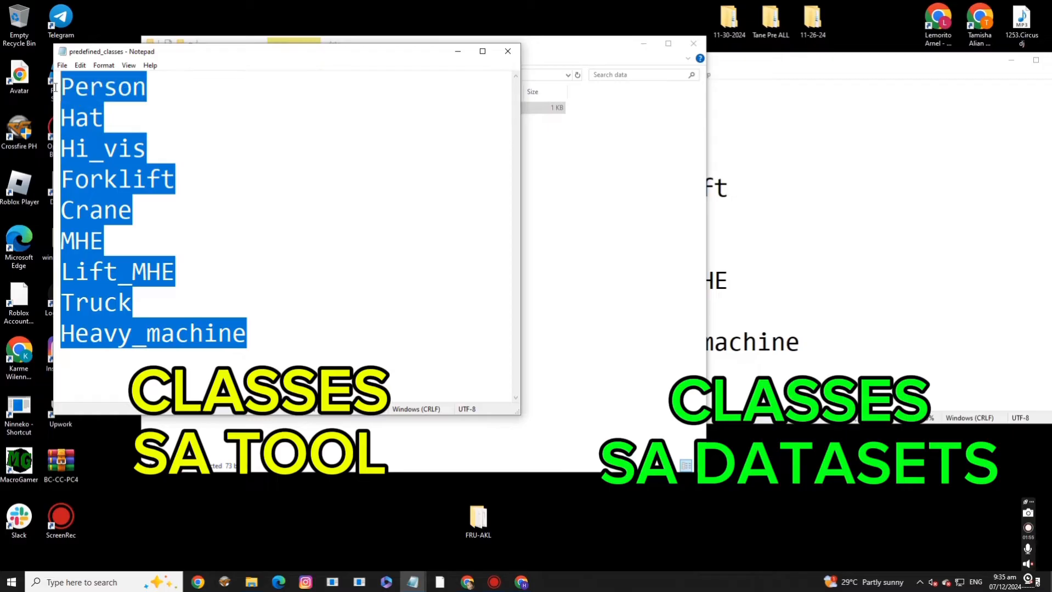
pyautogui.click(837, 304)
pyautogui.moveTo(822, 337); pyautogui.dragTo(618, 104)
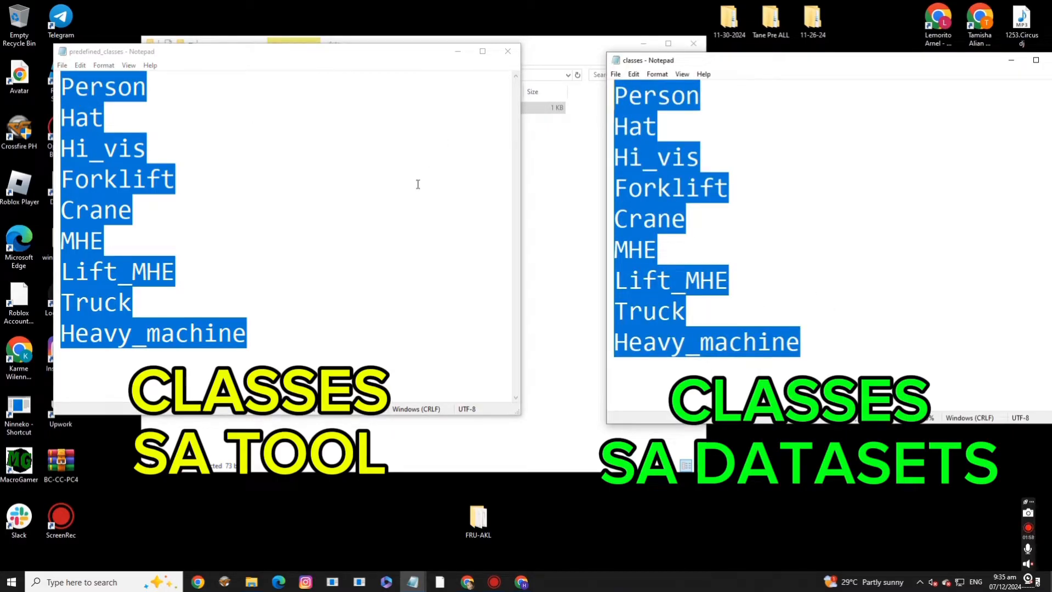
pyautogui.click(339, 325)
pyautogui.moveTo(273, 342); pyautogui.dragTo(55, 85)
pyautogui.click(817, 289)
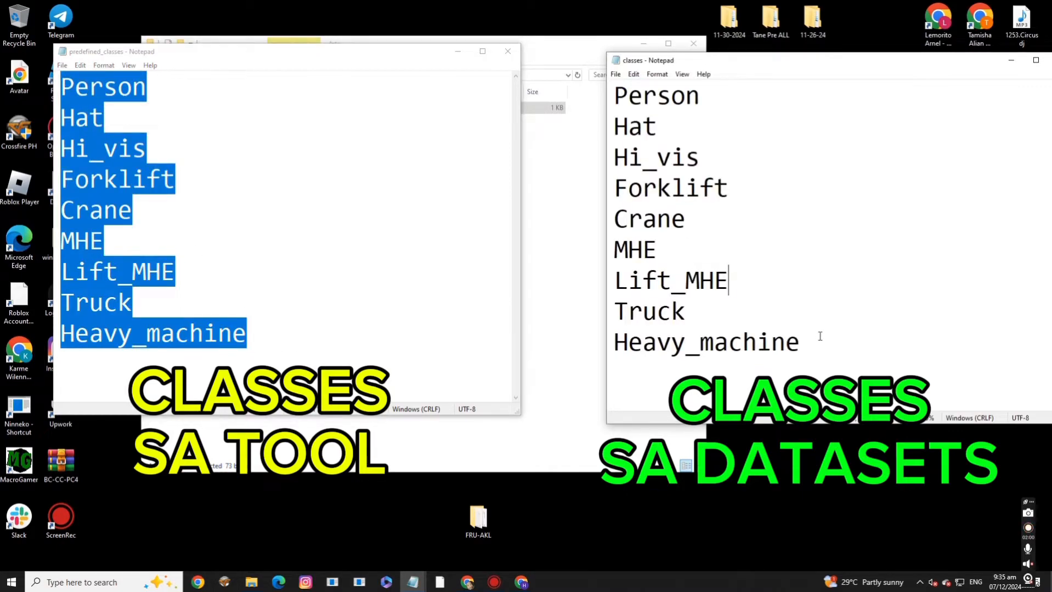
pyautogui.moveTo(820, 336); pyautogui.dragTo(609, 106)
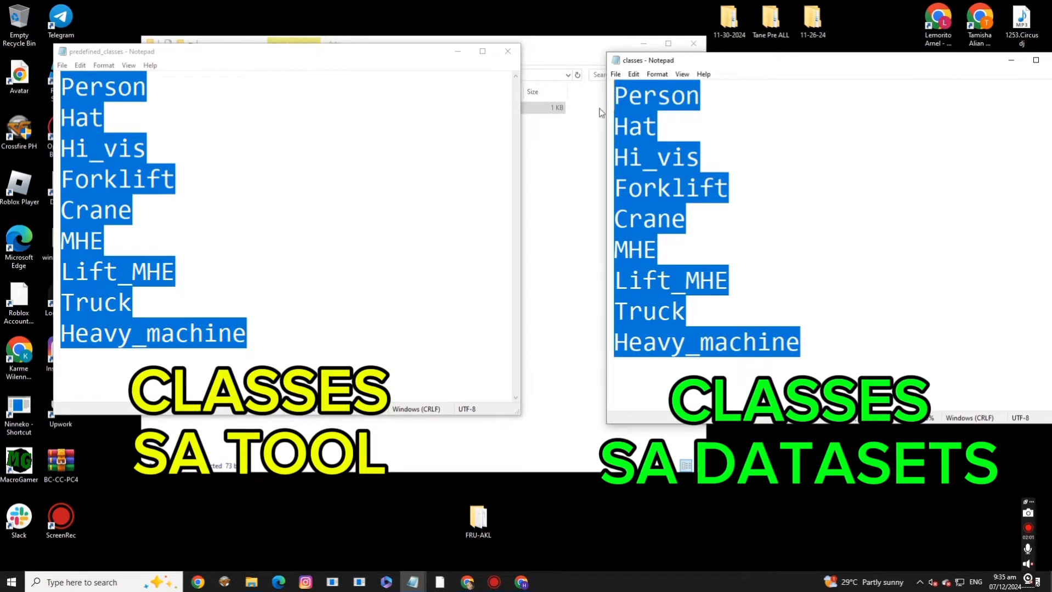
pyautogui.click(338, 173)
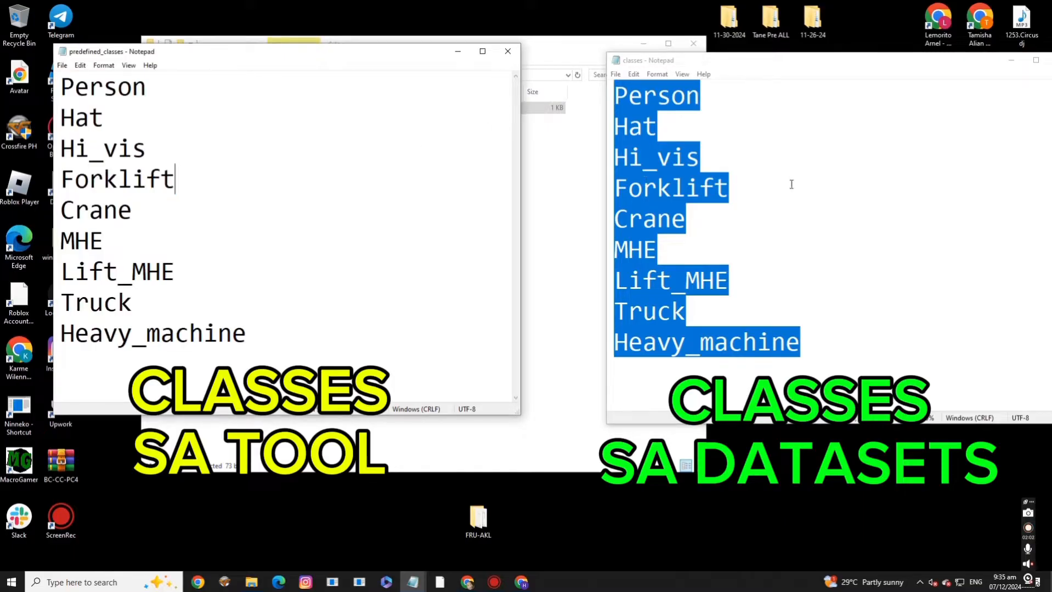
pyautogui.click(791, 184)
pyautogui.click(335, 150)
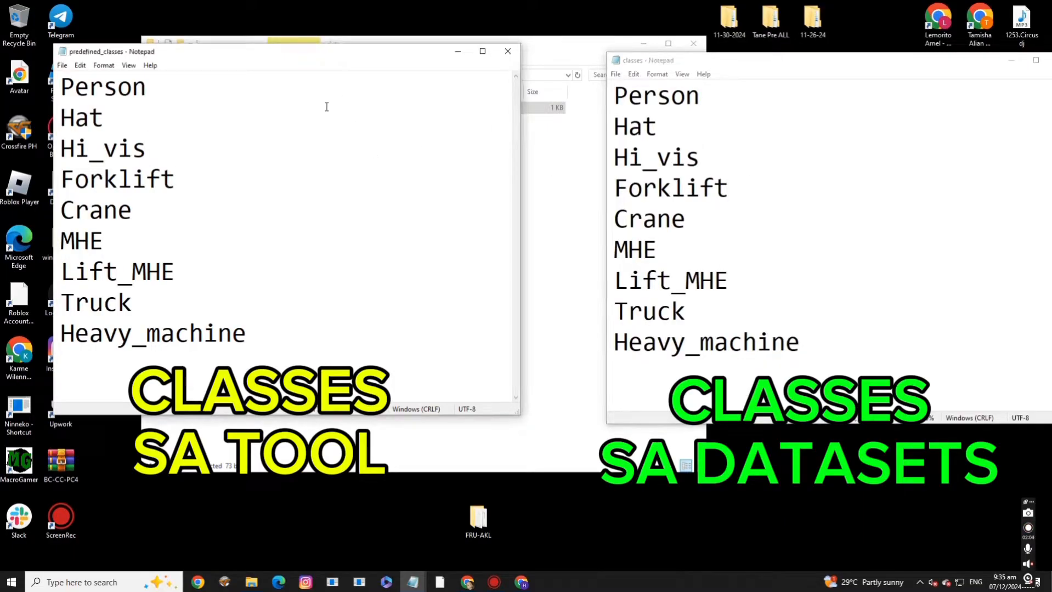
# Close the predefined_classes and classes files and the data folder window
pyautogui.click(507, 51)
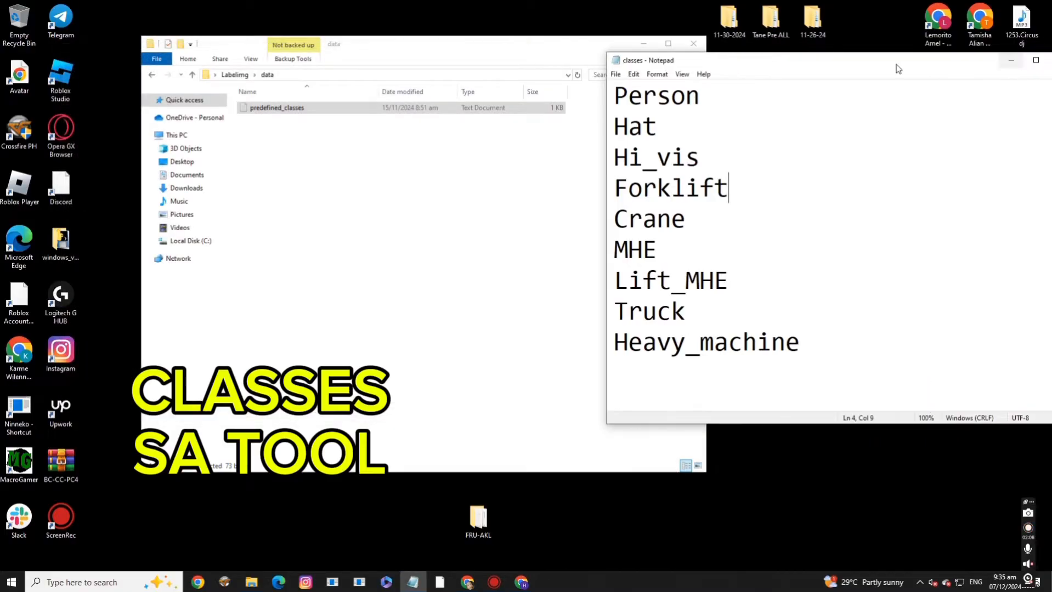
pyautogui.moveTo(895, 64); pyautogui.dragTo(854, 60)
pyautogui.click(1025, 64)
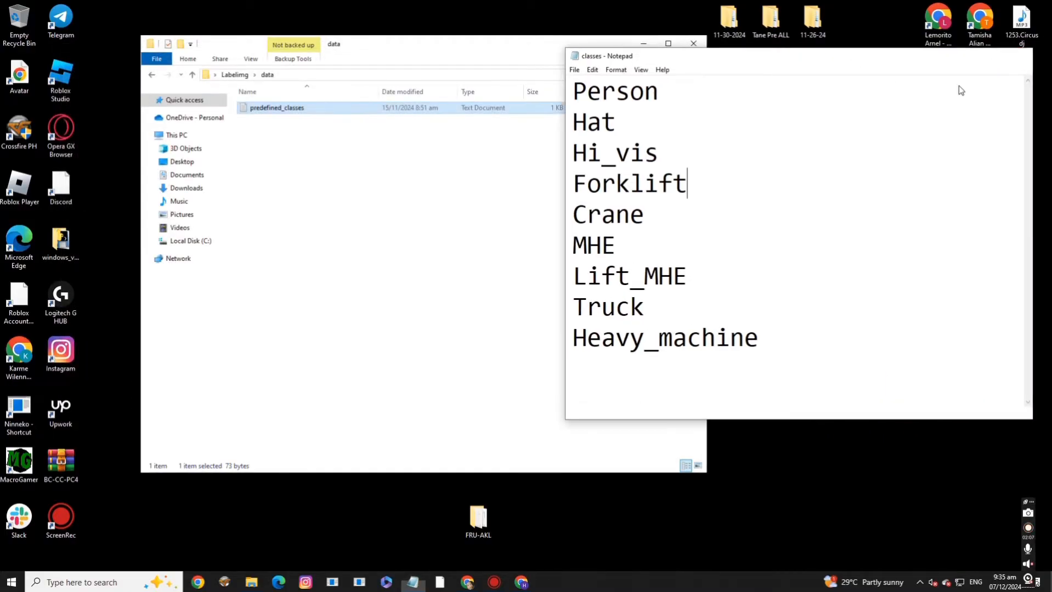
pyautogui.click(639, 181)
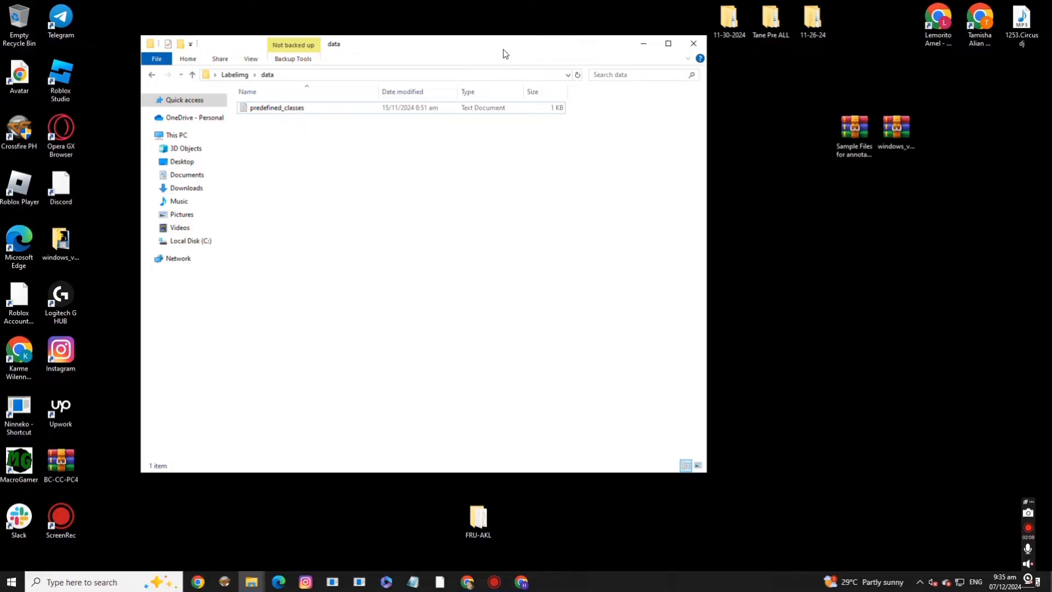
pyautogui.moveTo(505, 53); pyautogui.dragTo(387, 55)
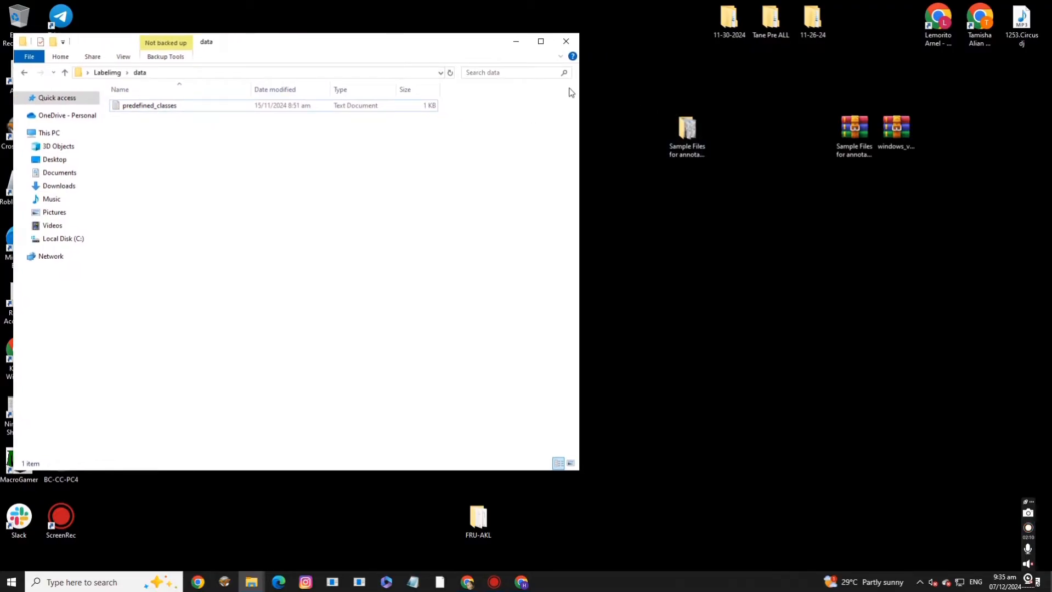
pyautogui.click(566, 41)
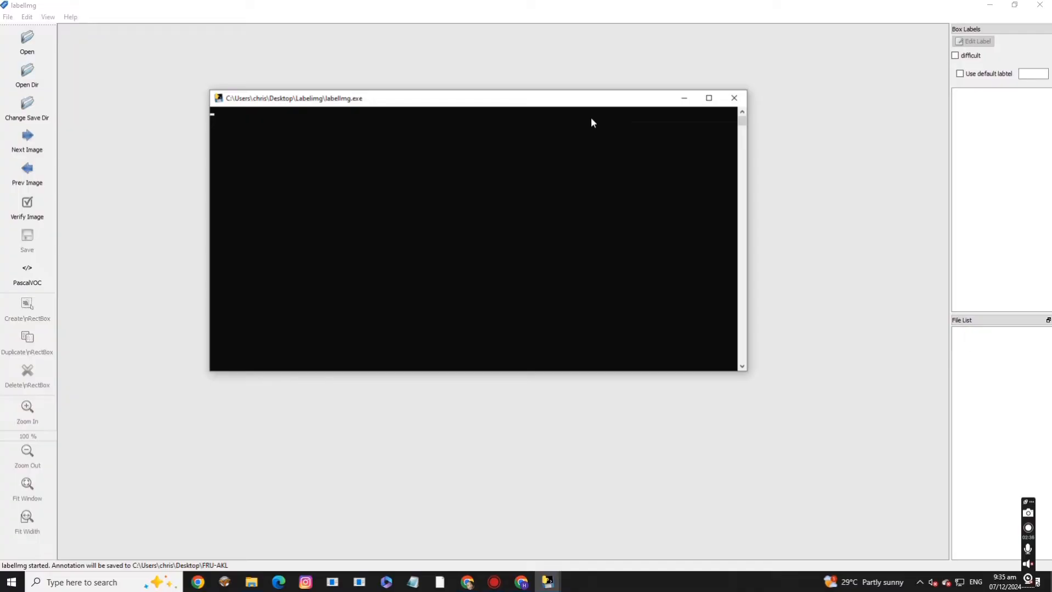
# Minimize the console window covering the labelImg main window
pyautogui.click(685, 98)
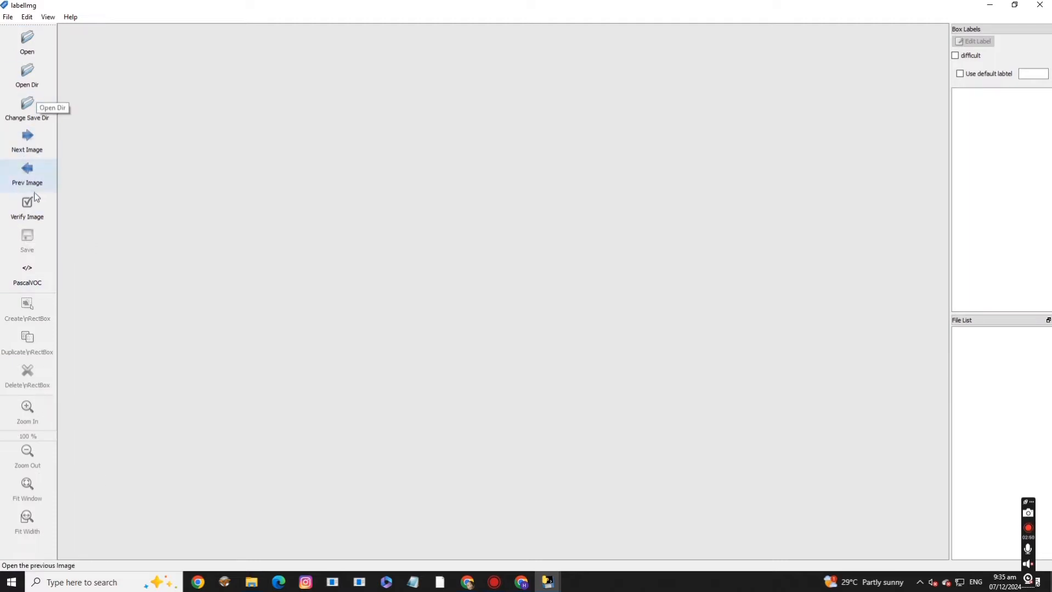
pyautogui.click(7, 17)
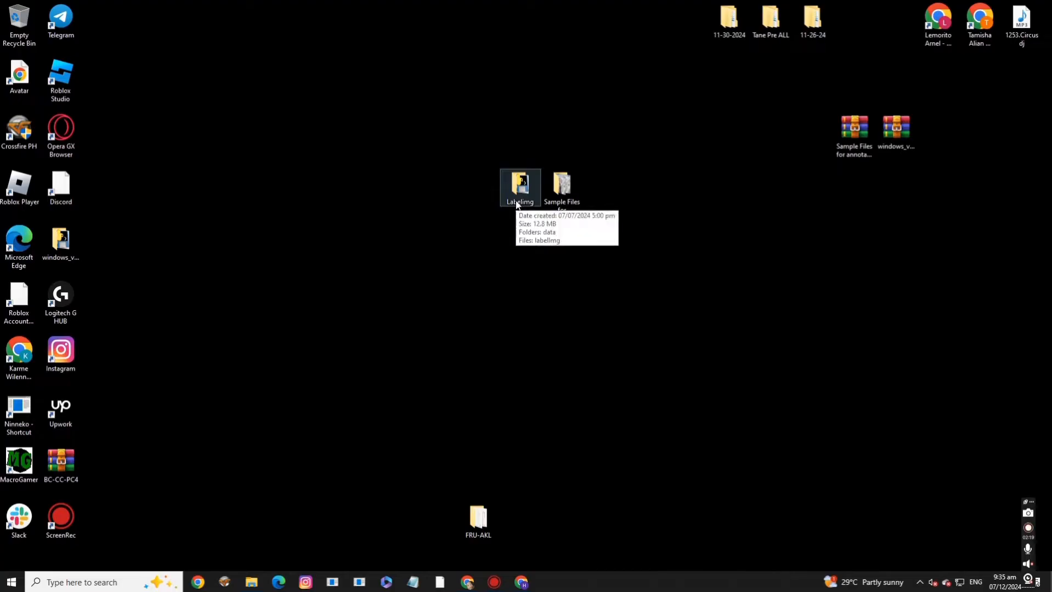
# Launch labelImg from the Labelimg folder on the desktop and maximize its main window
pyautogui.doubleClick(518, 189)
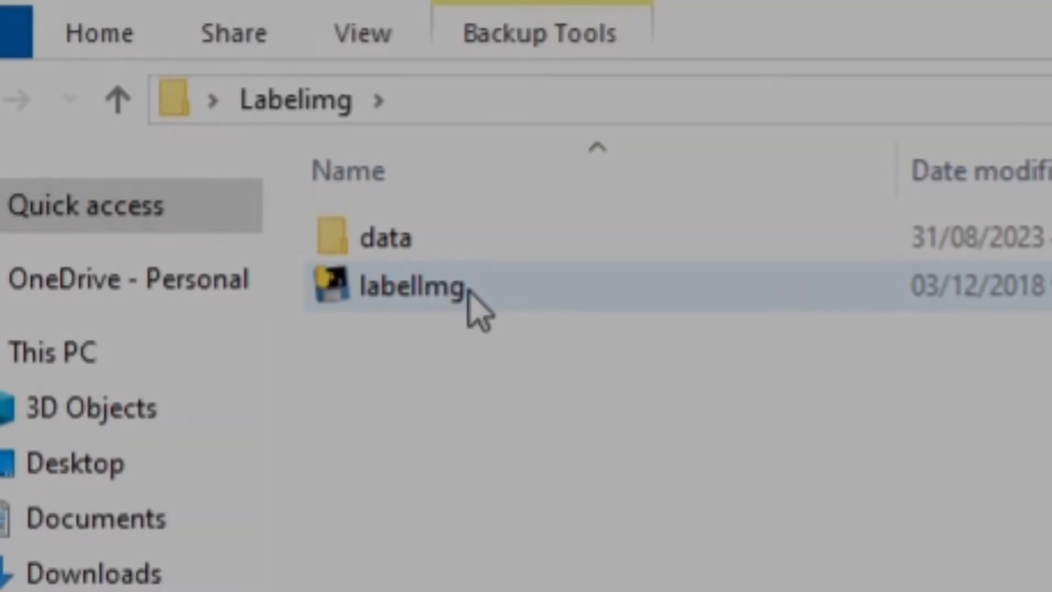
pyautogui.rightClick(152, 118)
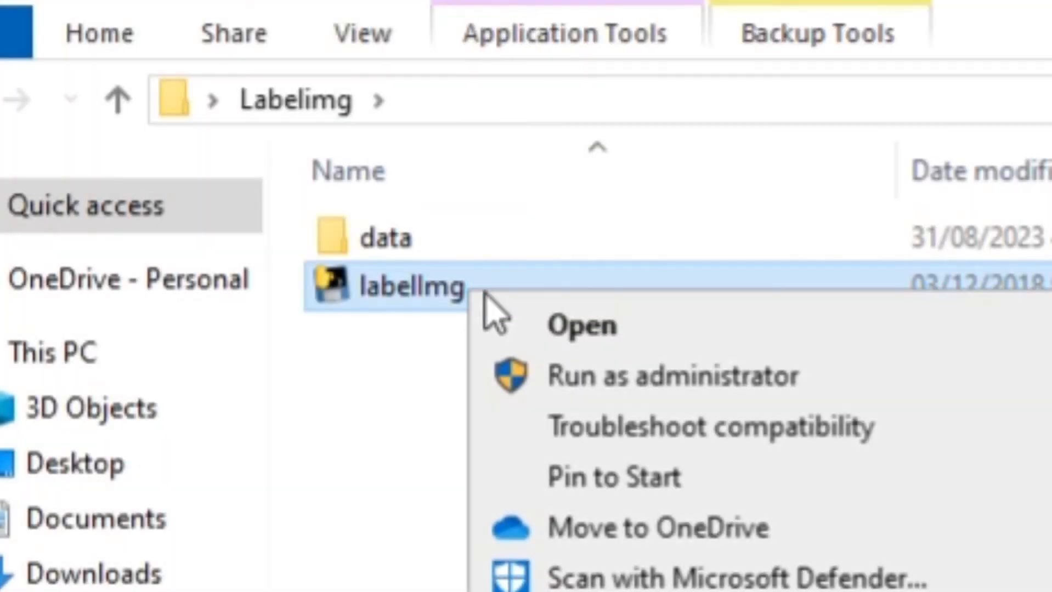
pyautogui.click(636, 326)
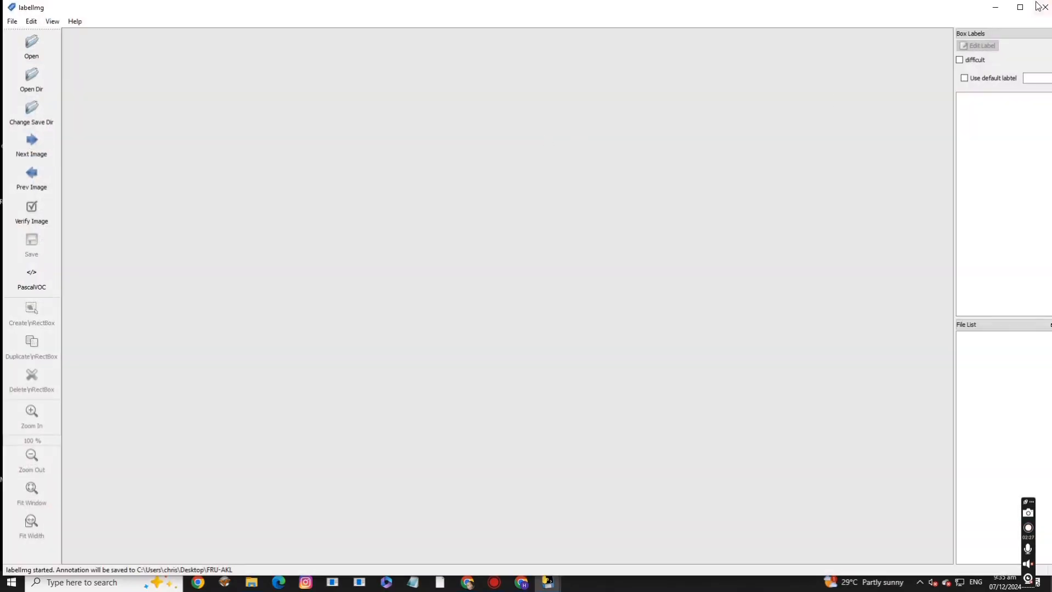
pyautogui.click(1020, 6)
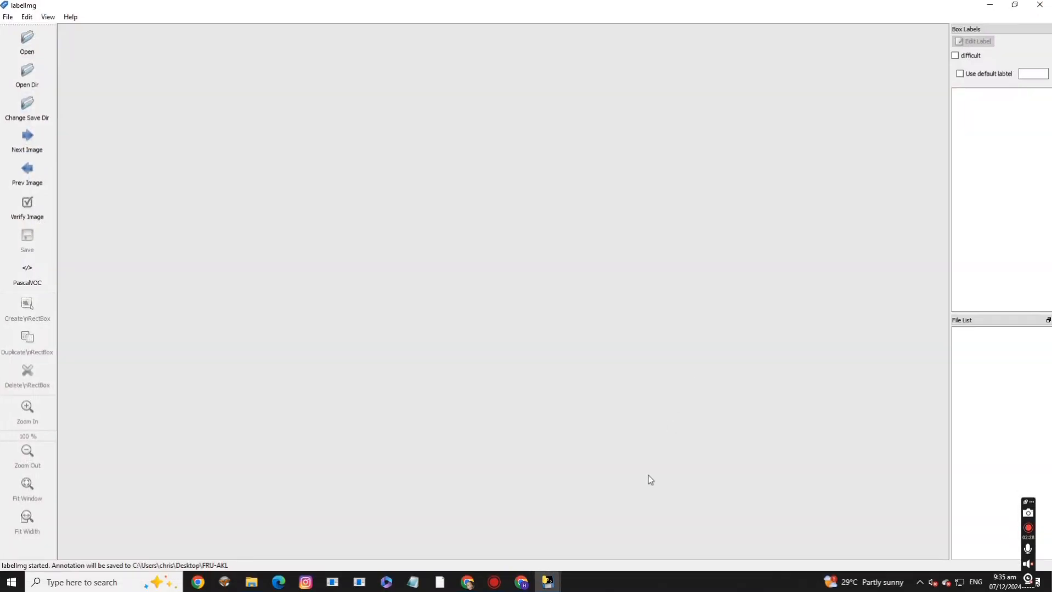
# Show the labelImg.exe console window, move it over the middle of the main window, and minimize it
pyautogui.moveTo(559, 589)
pyautogui.click(525, 542)
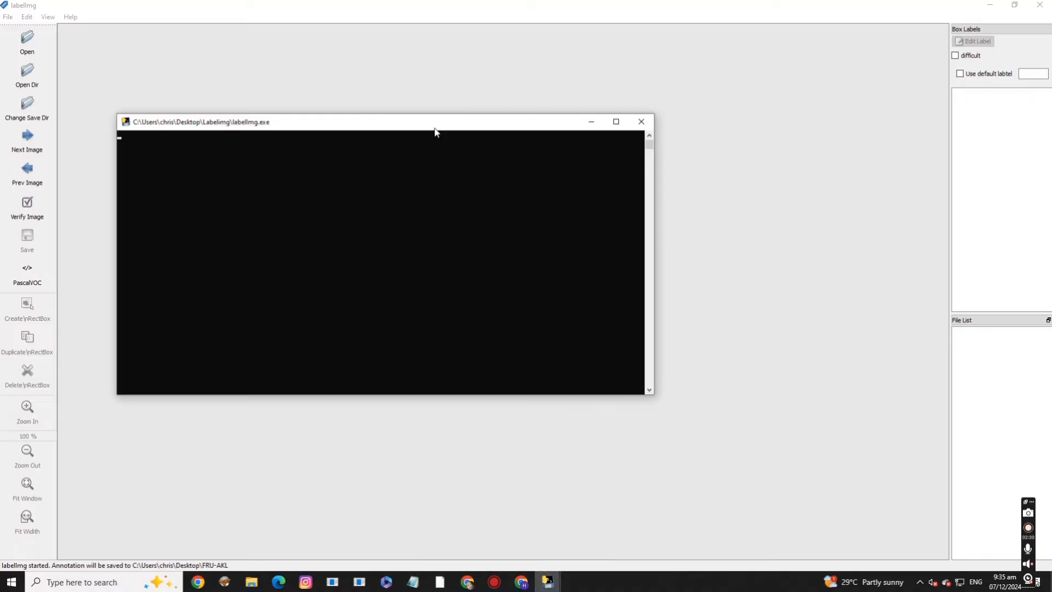
pyautogui.moveTo(433, 127); pyautogui.dragTo(518, 108)
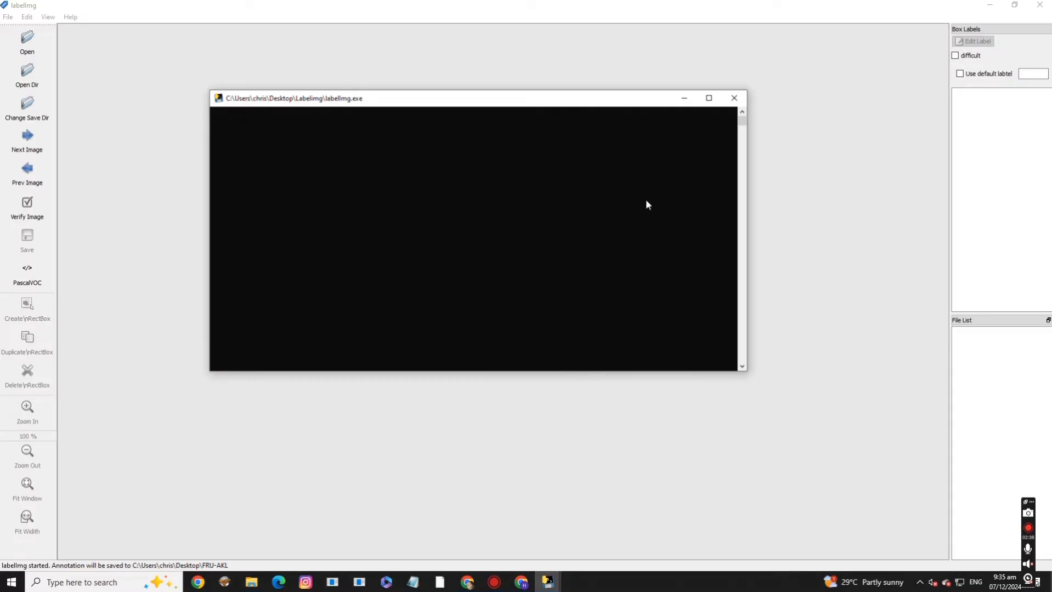
pyautogui.click(685, 99)
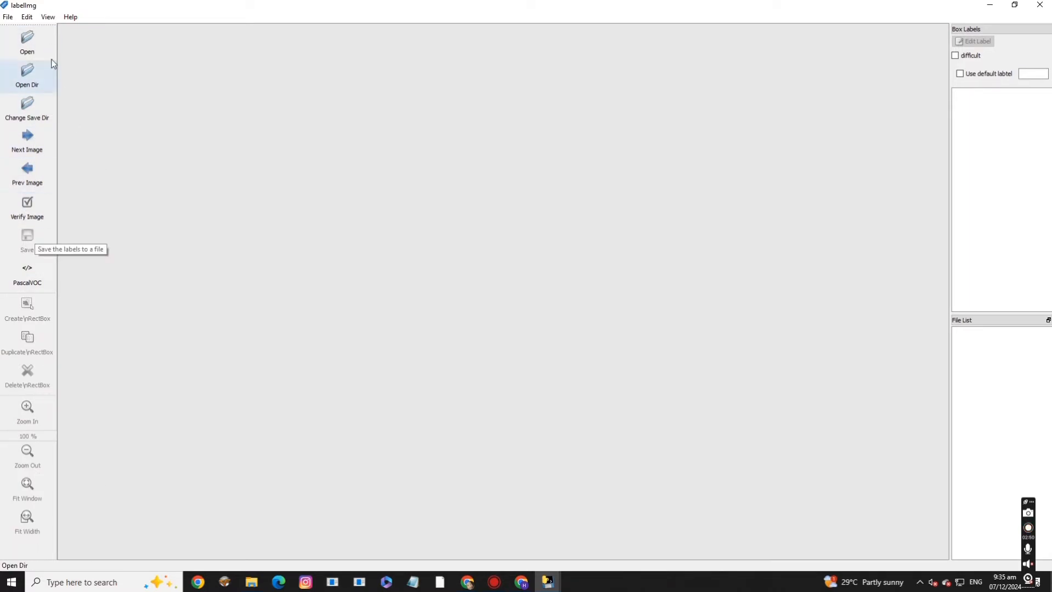
# Switch the annotation format from PascalVOC to YOLO
pyautogui.click(8, 17)
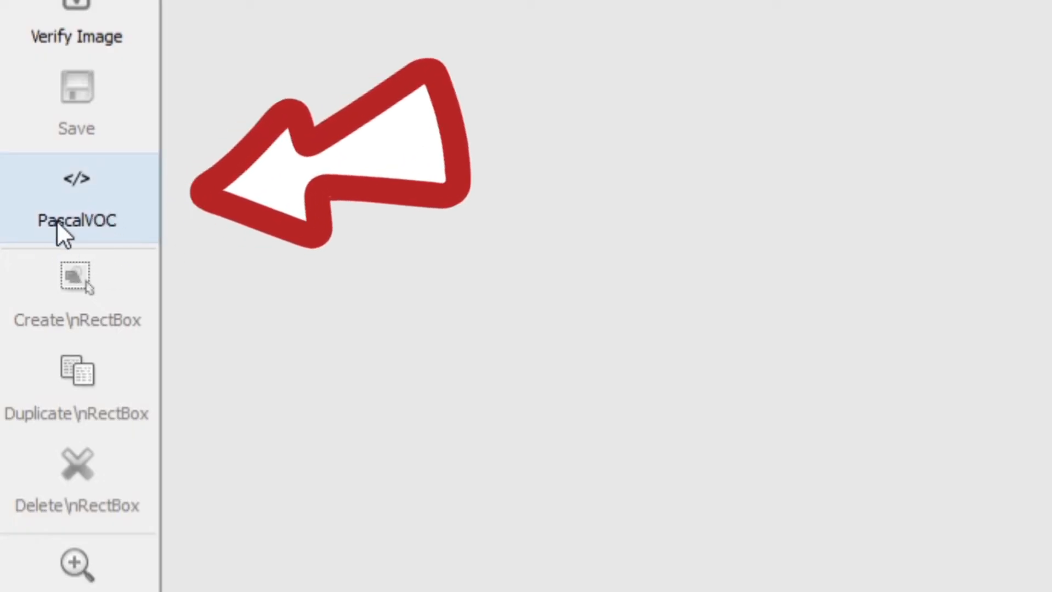
pyautogui.click(88, 214)
pyautogui.click(113, 198)
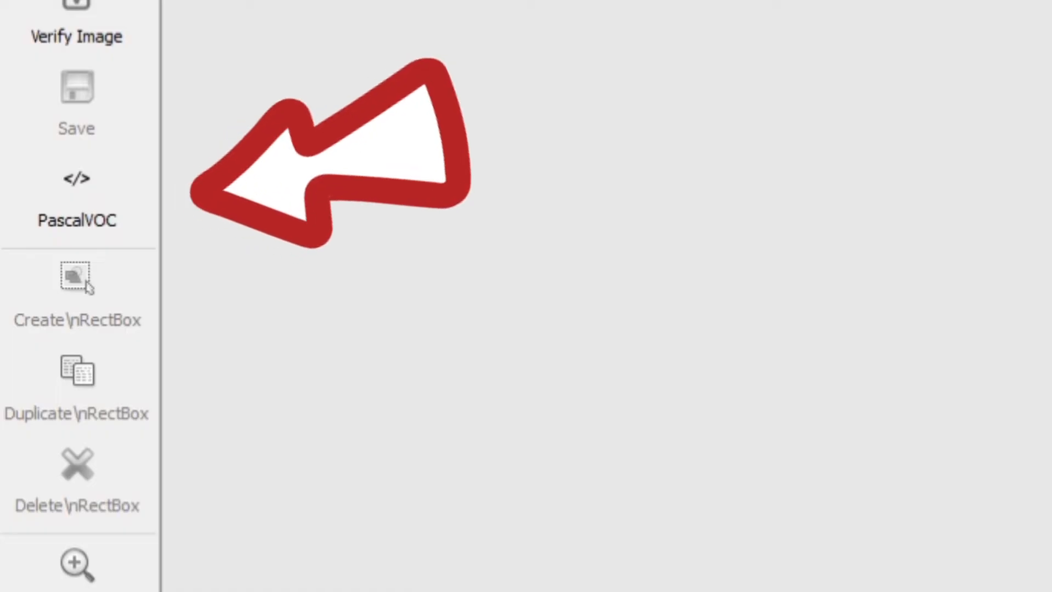
pyautogui.click(73, 188)
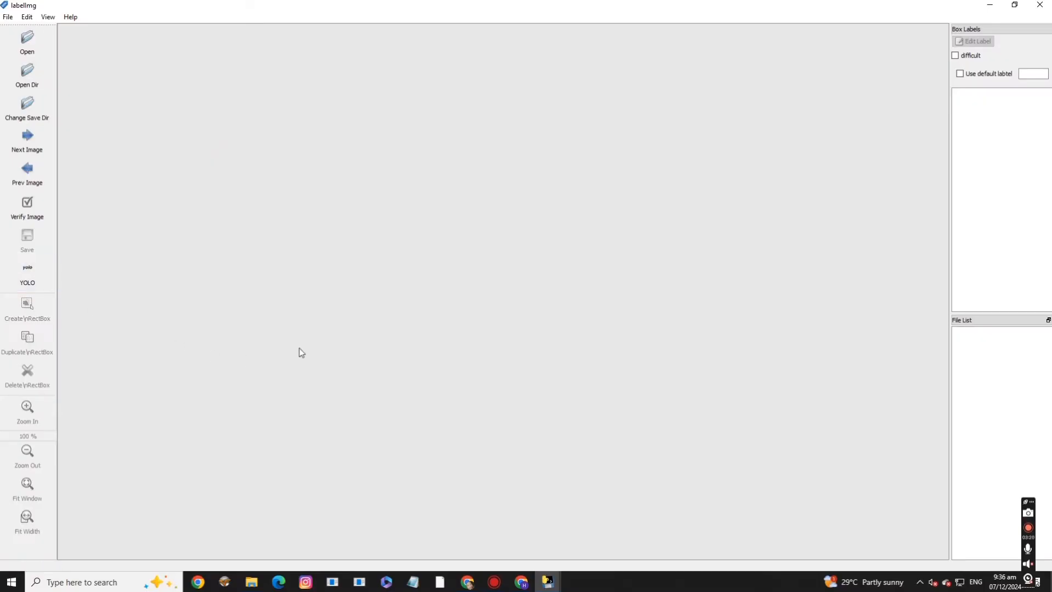
# Load the Sample Files for annotation folder on the desktop as the image directory in labelImg
pyautogui.moveTo(251, 582)
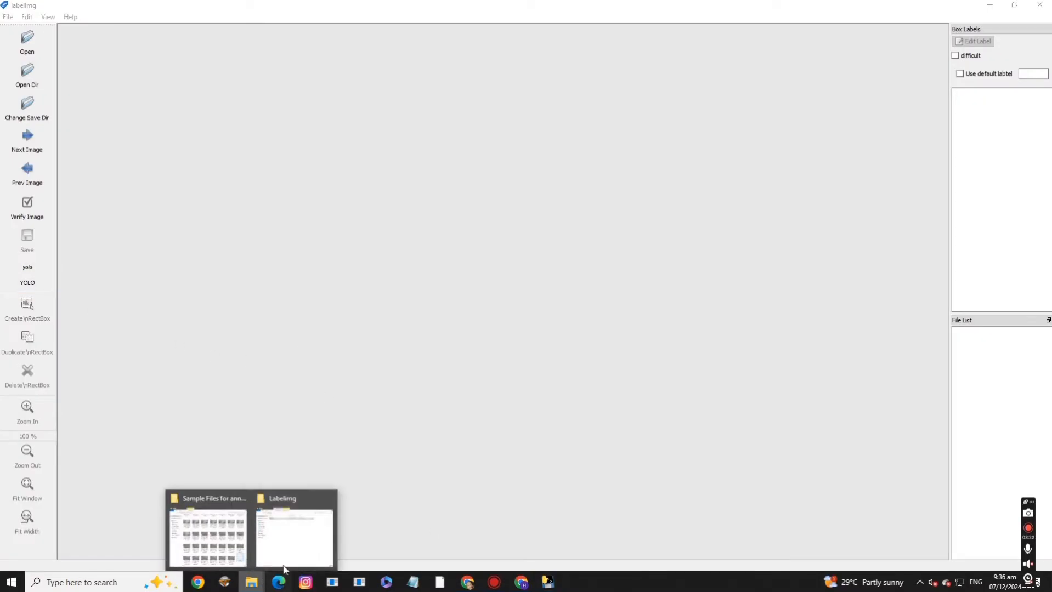
pyautogui.click(233, 540)
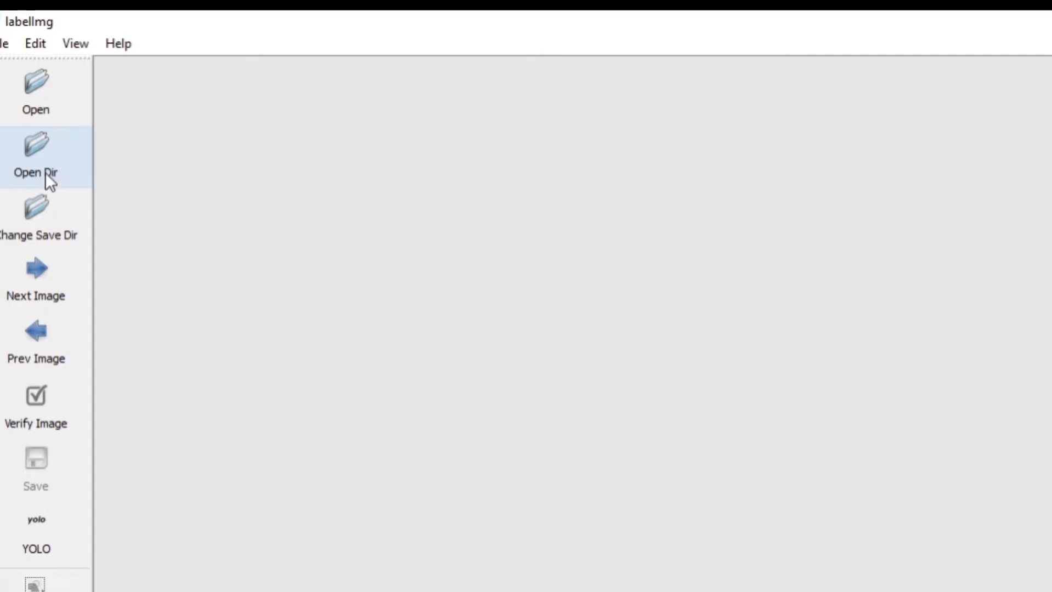
pyautogui.click(46, 168)
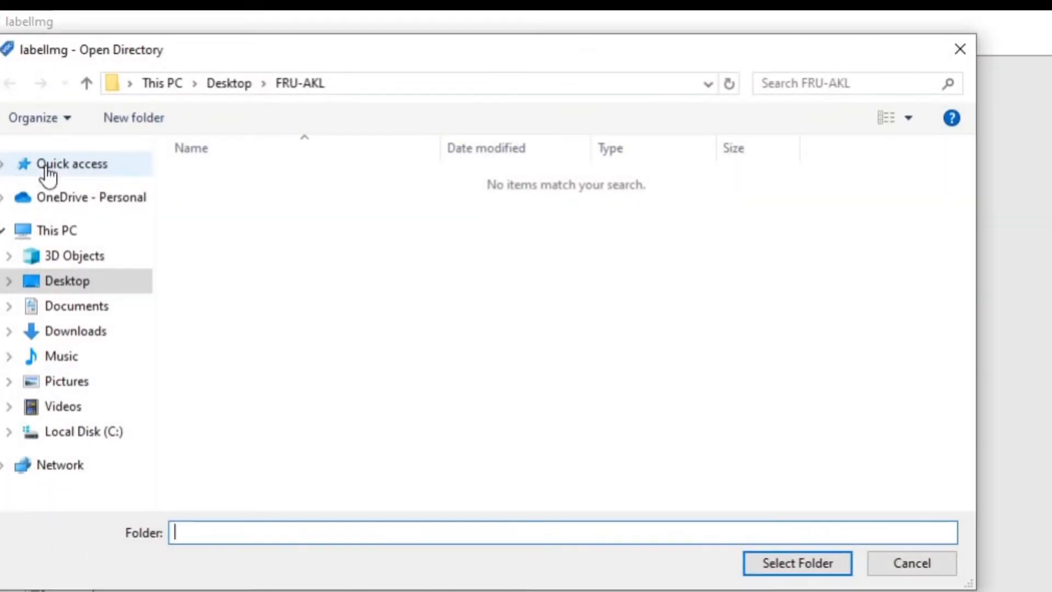
pyautogui.click(109, 286)
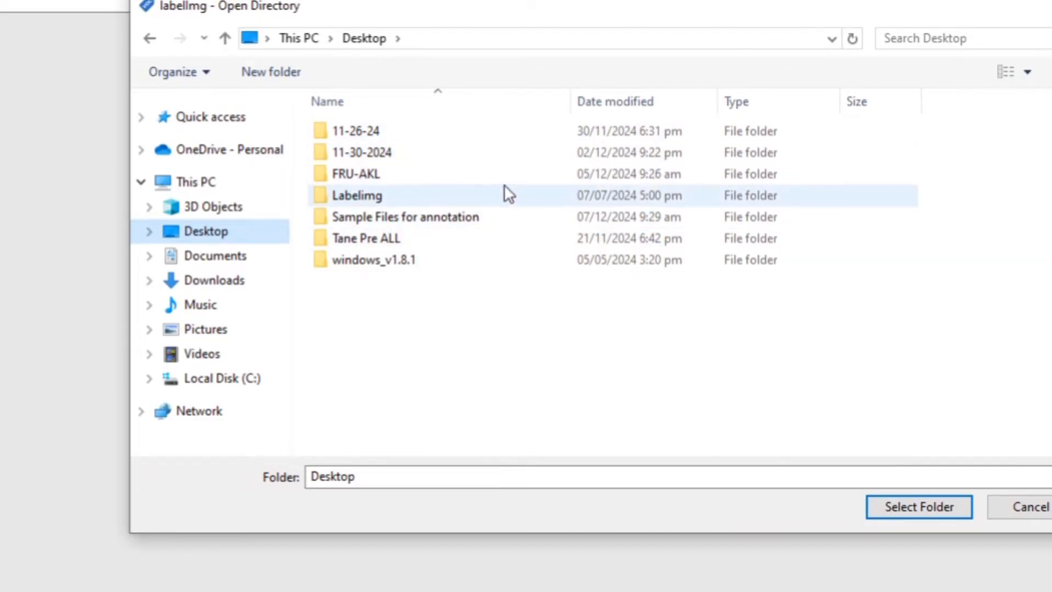
pyautogui.click(493, 221)
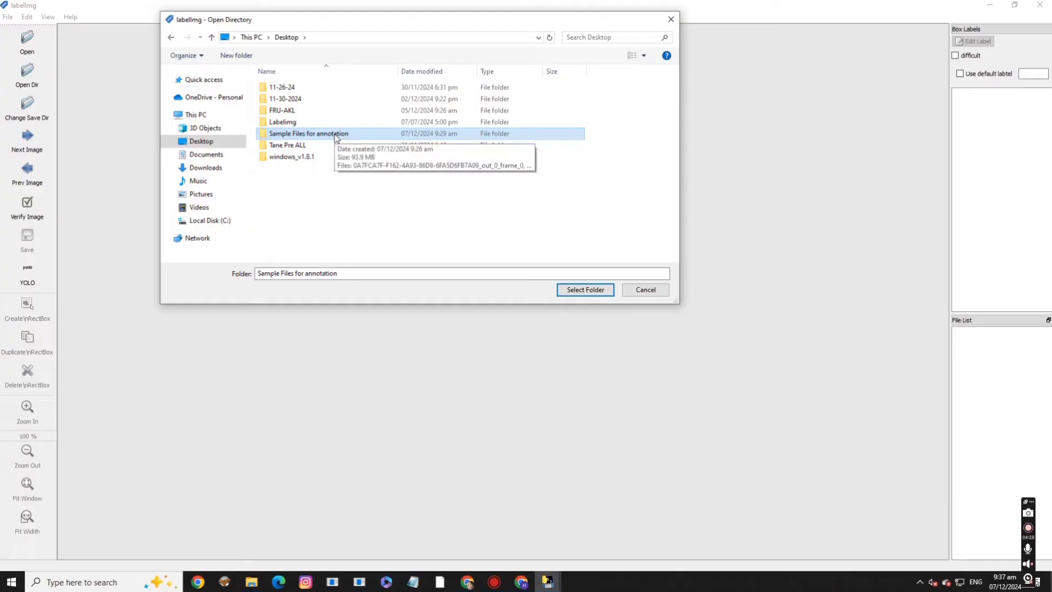
pyautogui.click(585, 290)
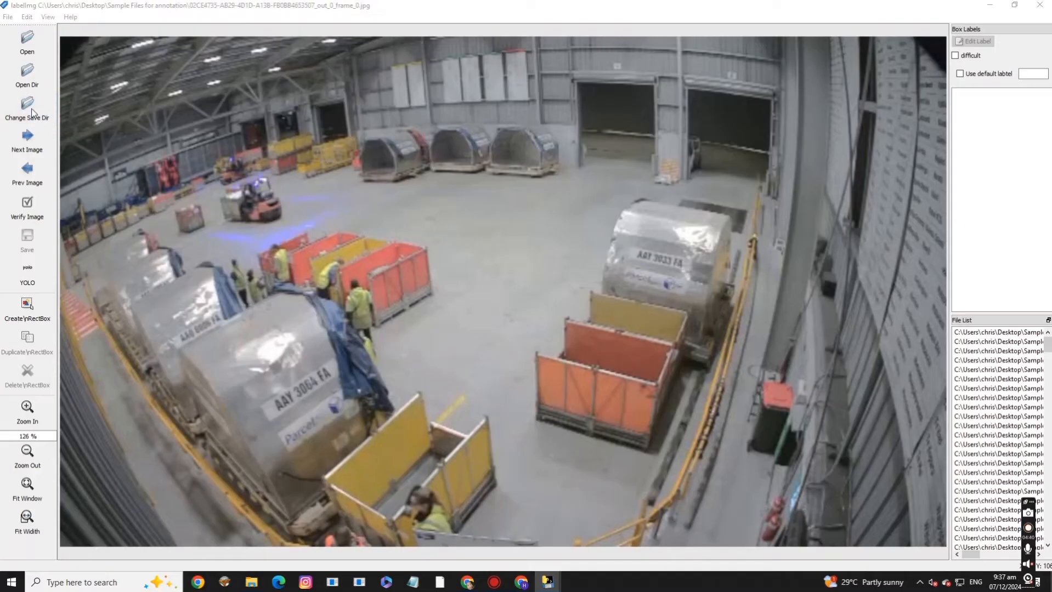
# Set the desktop's Sample Files for annotation folder as the directory for saving annotations
pyautogui.click(74, 250)
pyautogui.click(209, 144)
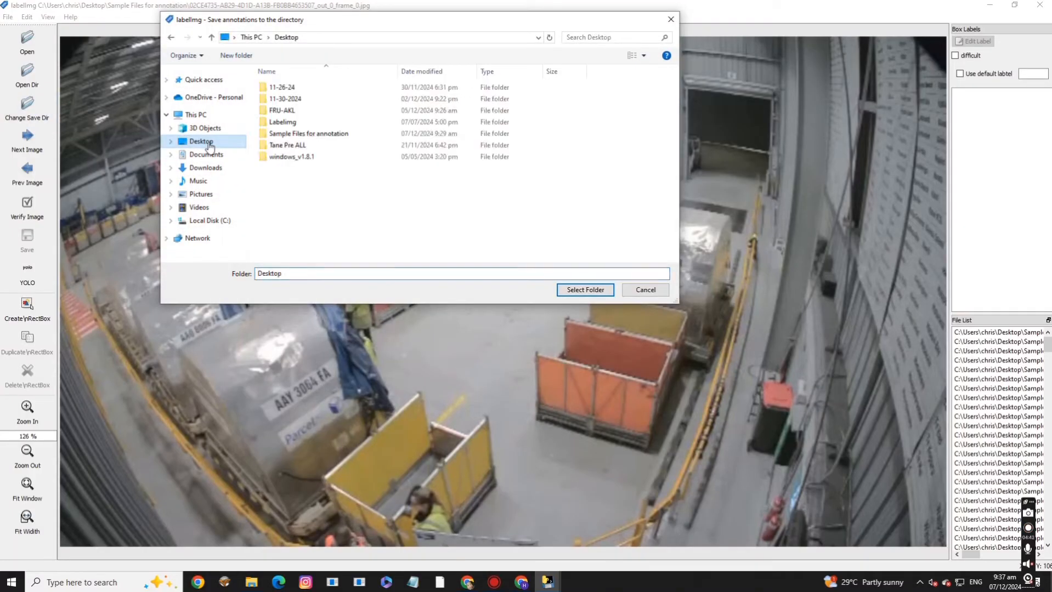
pyautogui.click(331, 137)
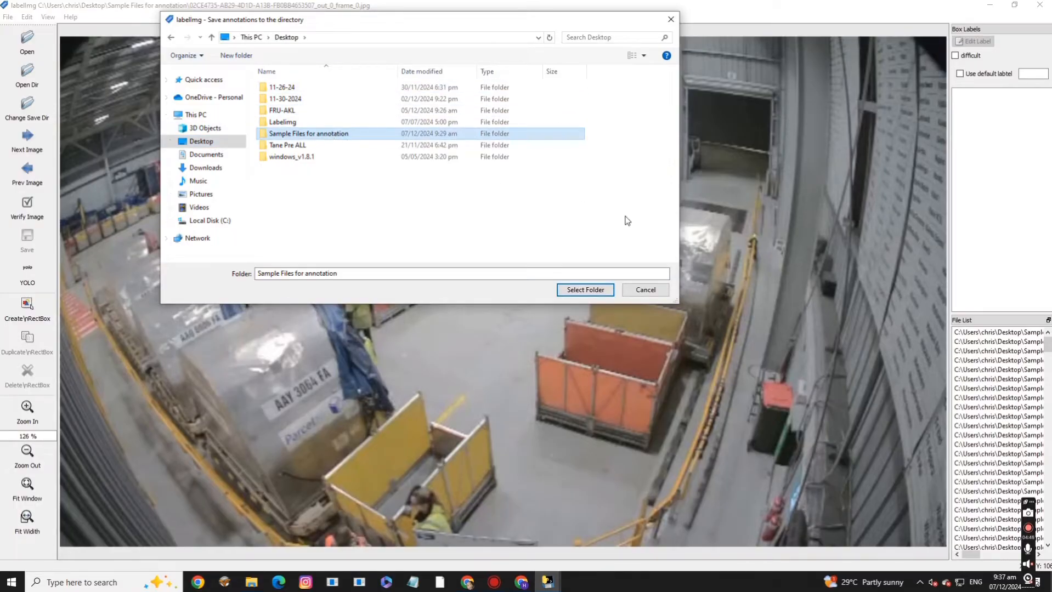
pyautogui.click(597, 290)
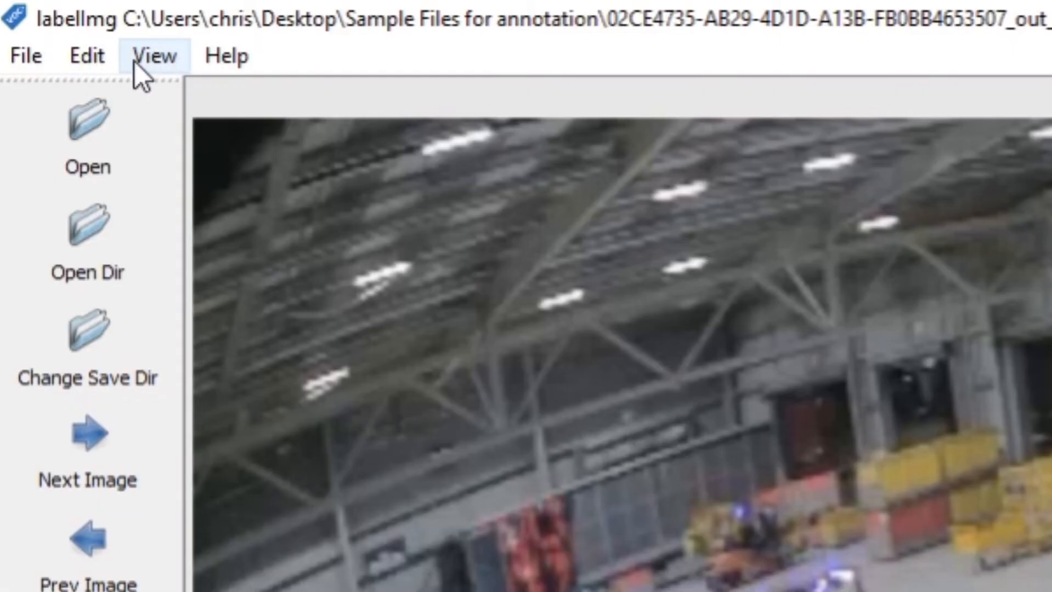
pyautogui.click(45, 17)
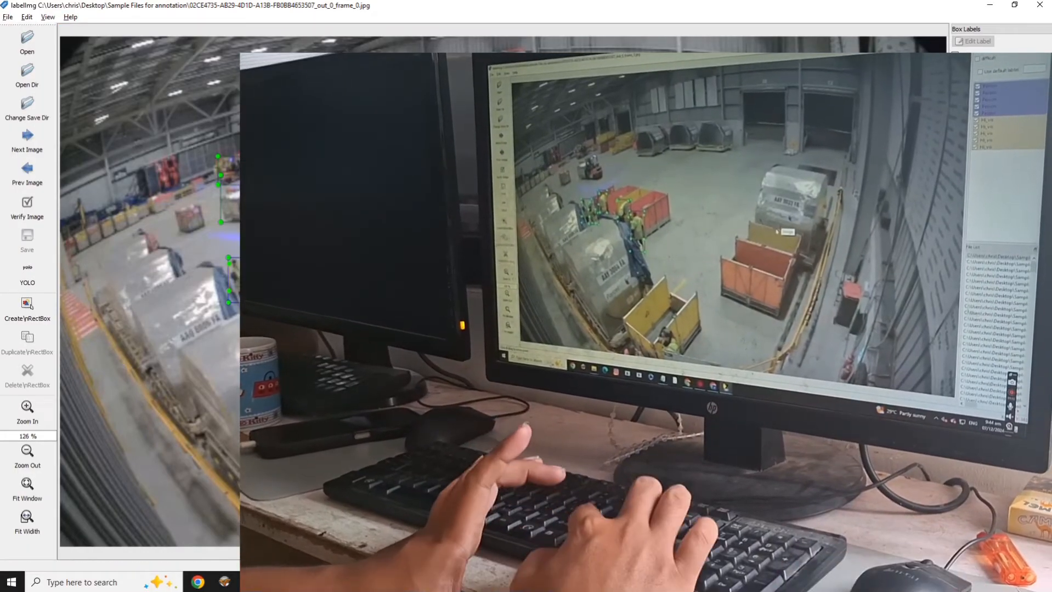
pyautogui.press('w')
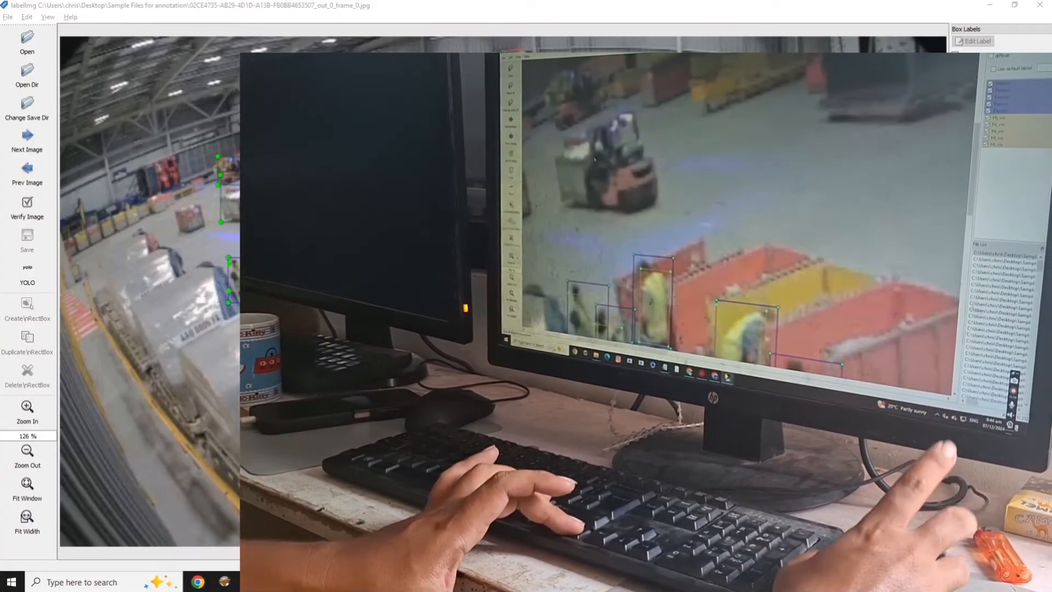
pyautogui.press('Return')
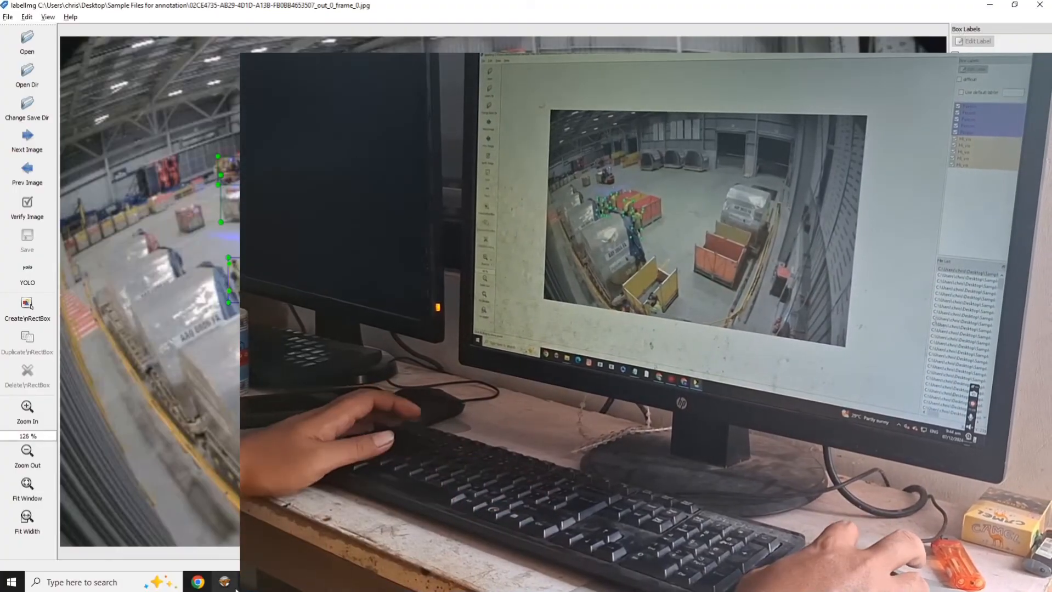
pyautogui.moveTo(236, 589)
pyautogui.click(187, 529)
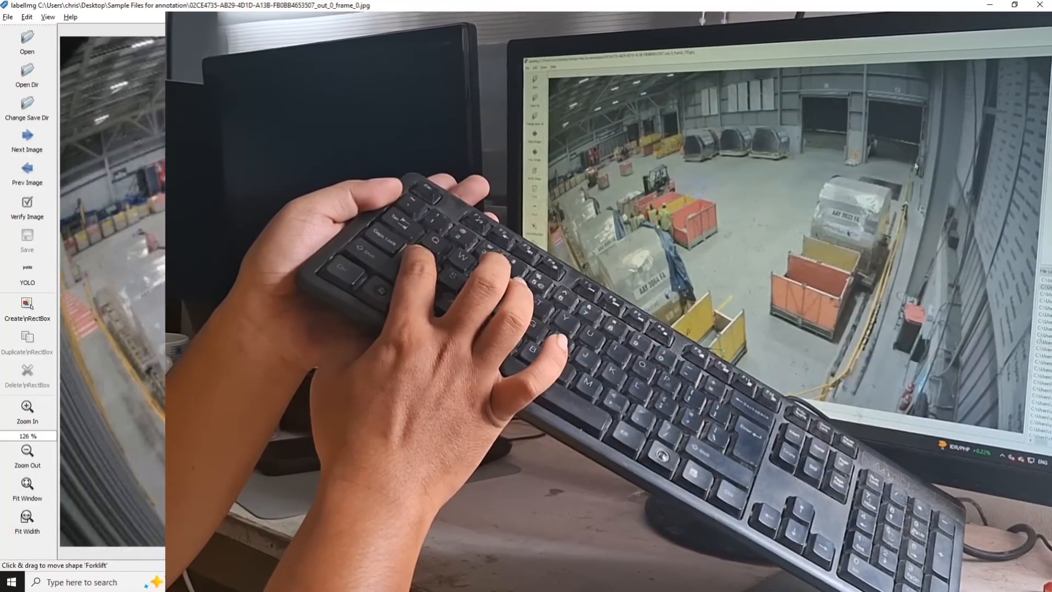
# Go back and forth between the next and previous images and zoom in on the warehouse frame
pyautogui.press('d')
pyautogui.press('a')
pyautogui.press('d')
pyautogui.press('a')
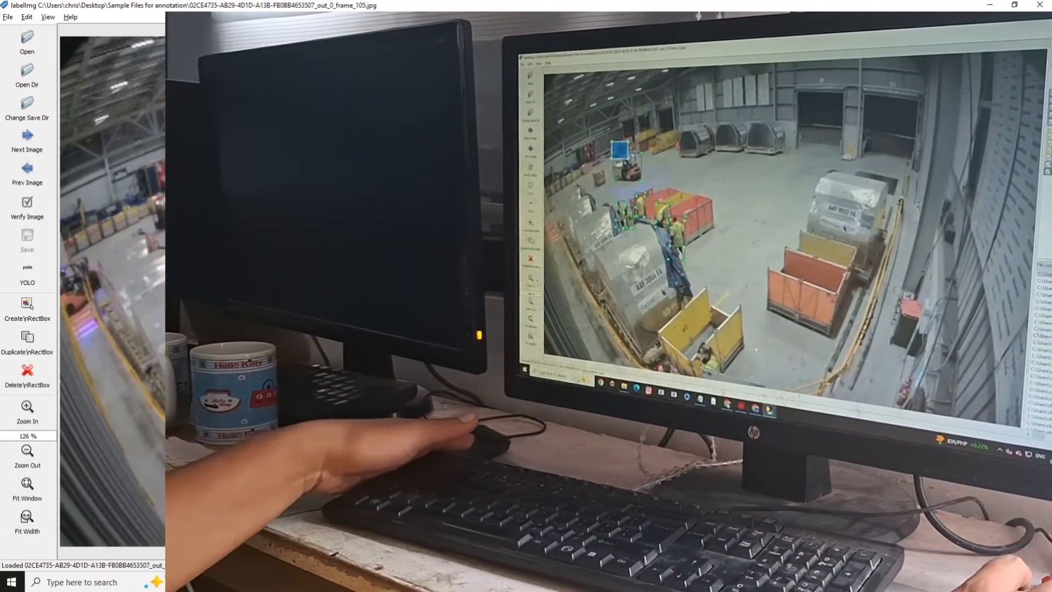
pyautogui.click(258, 165)
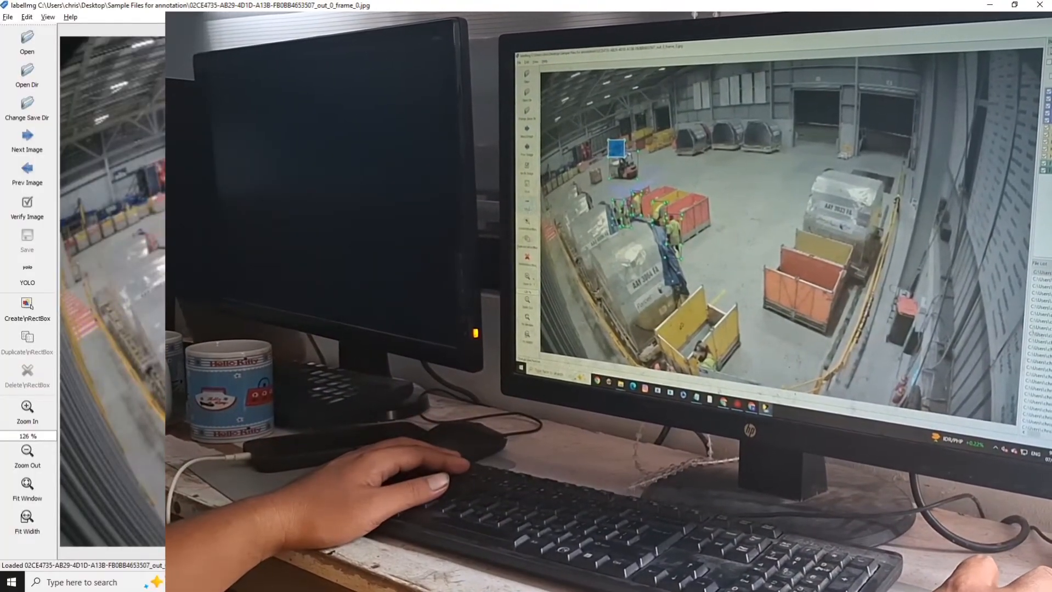
pyautogui.scroll(20, 125, 193)
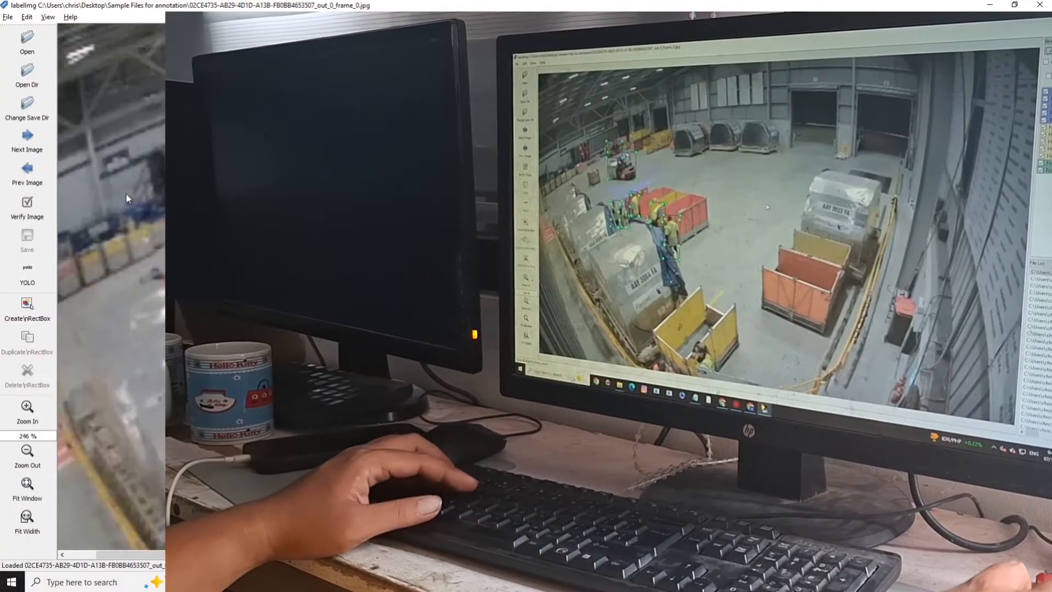
pyautogui.press('d')
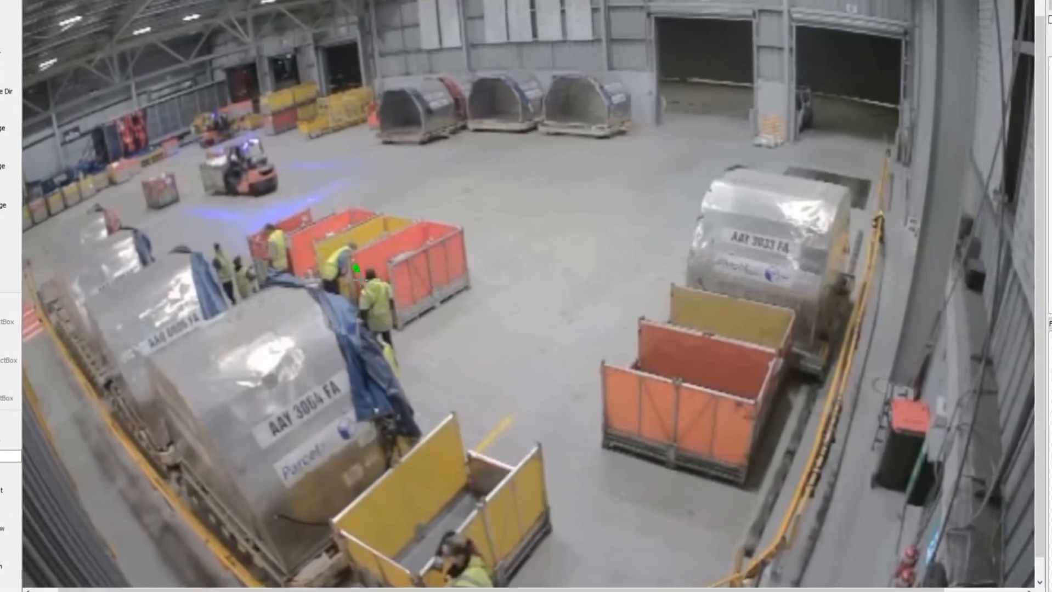
# Draw Person boxes around the worker beside the blue tarp and the worker bending at the yellow cart
pyautogui.moveTo(348, 271)
pyautogui.mouseDown()
pyautogui.moveTo(385, 356)
pyautogui.moveTo(402, 367)
pyautogui.mouseUp()
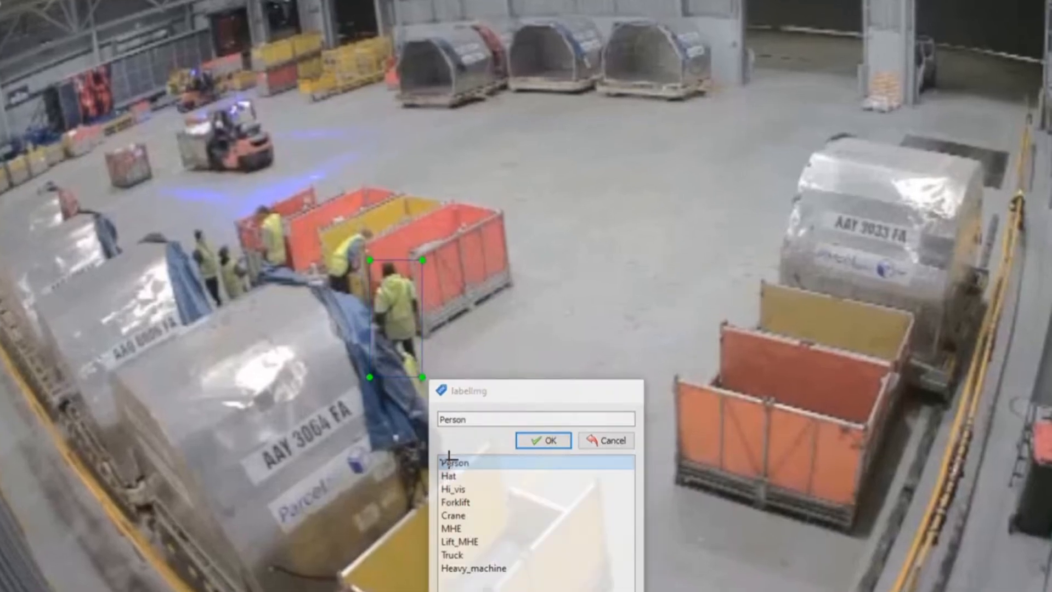
pyautogui.doubleClick(449, 460)
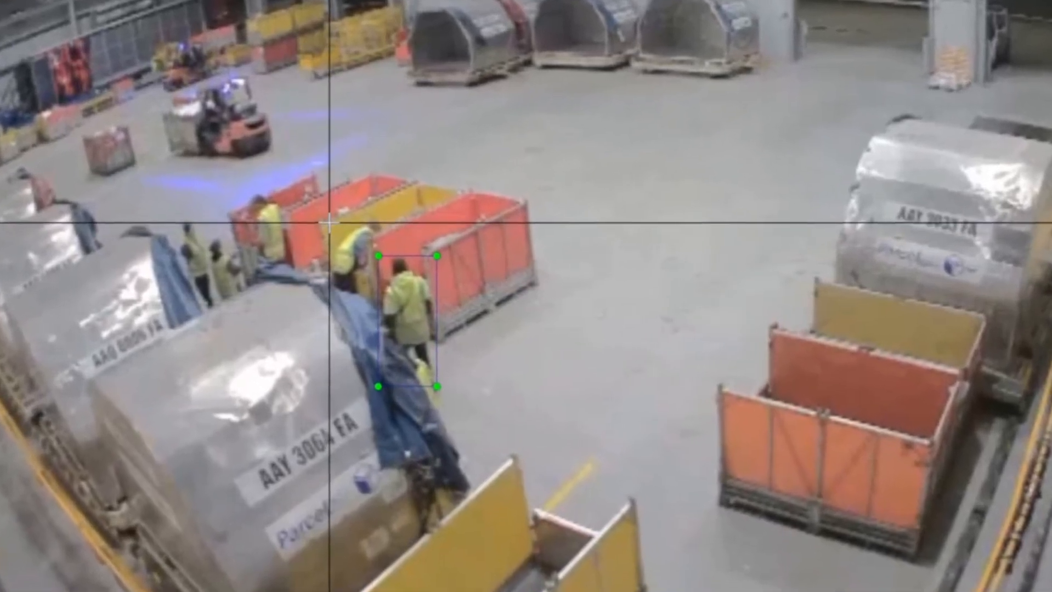
pyautogui.moveTo(327, 229)
pyautogui.mouseDown()
pyautogui.moveTo(387, 291)
pyautogui.moveTo(352, 293)
pyautogui.mouseUp()
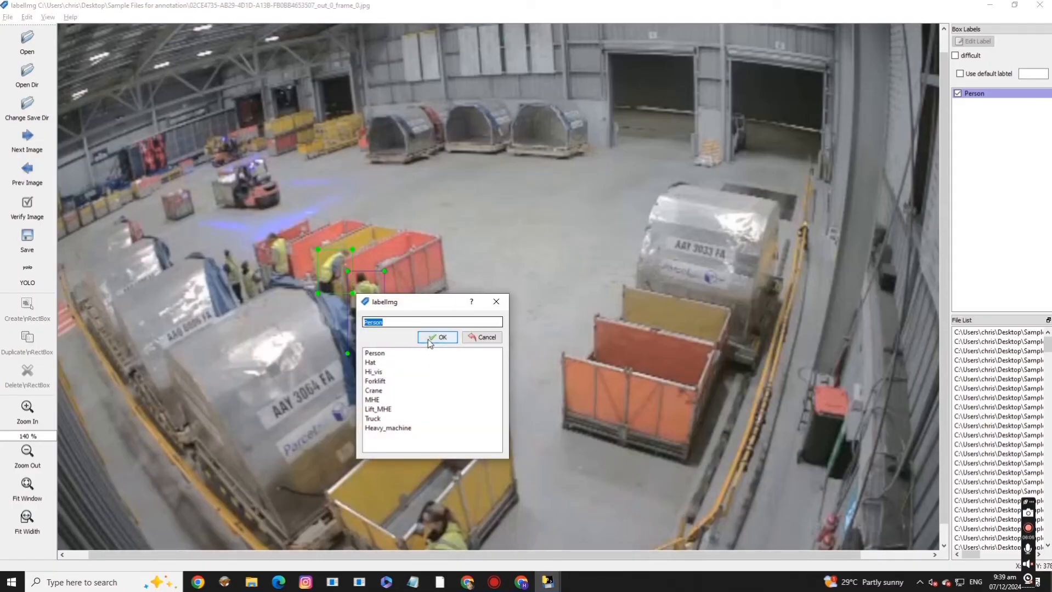
pyautogui.click(433, 340)
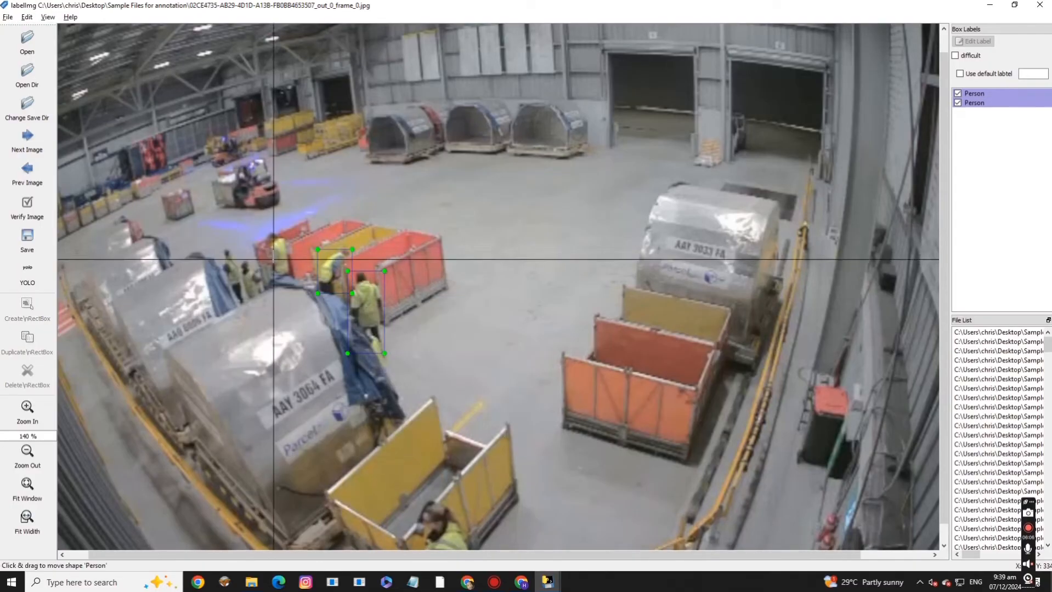
# Draw Person boxes around the worker at the far orange cart and the two workers behind the covered containers
pyautogui.moveTo(267, 231)
pyautogui.mouseDown()
pyautogui.moveTo(294, 278)
pyautogui.moveTo(242, 261)
pyautogui.moveTo(268, 302)
pyautogui.mouseUp()
pyautogui.click(377, 323)
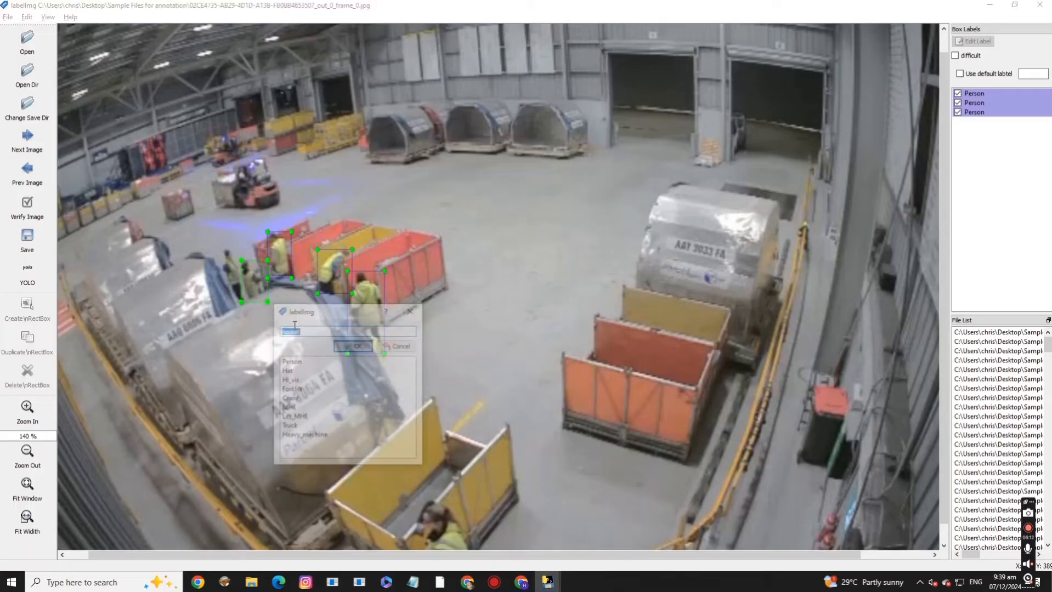
pyautogui.click(353, 345)
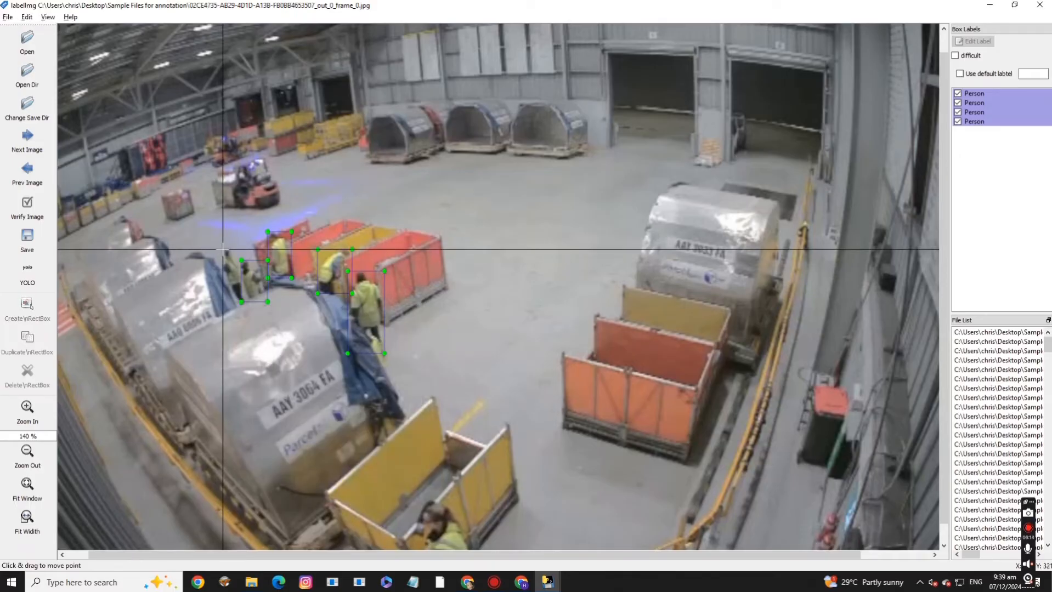
pyautogui.moveTo(223, 248); pyautogui.dragTo(250, 301)
pyautogui.click(332, 342)
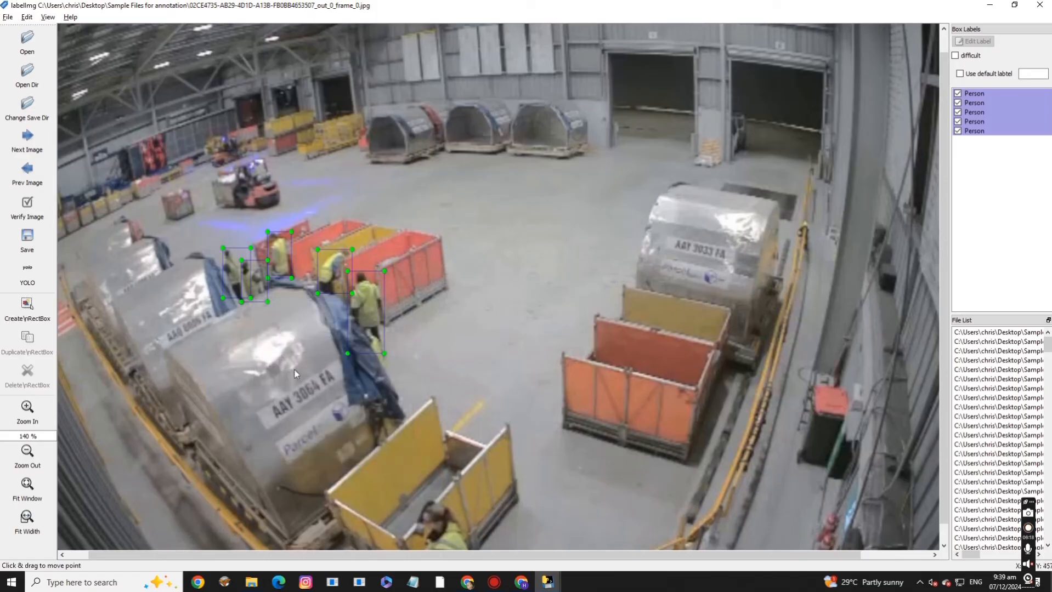
# Select the Person boxes one after another to check the worker each one covers, and clear the selection
pyautogui.click(382, 322)
pyautogui.click(338, 282)
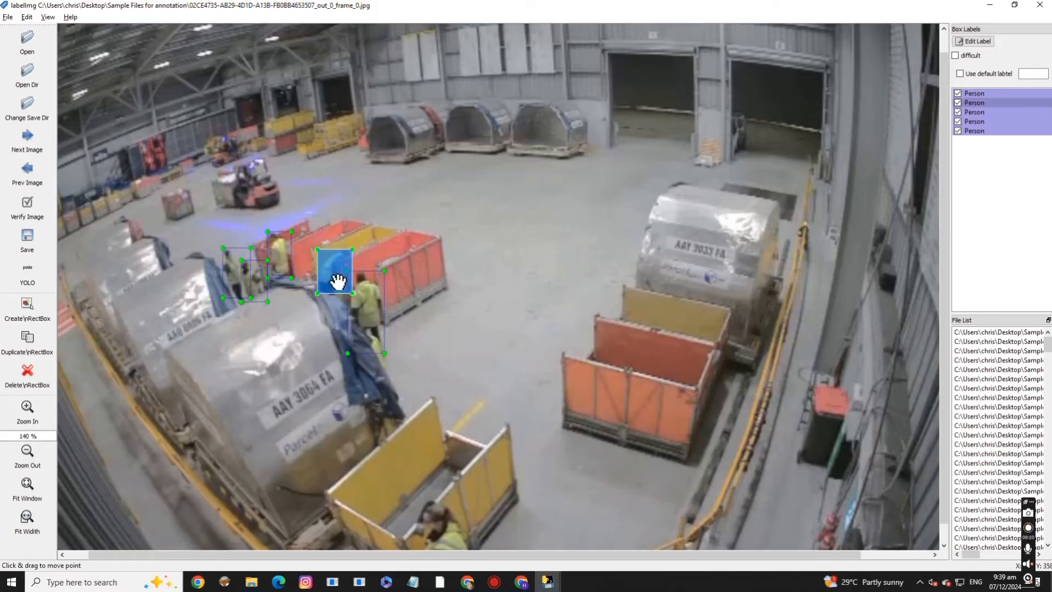
pyautogui.click(288, 267)
pyautogui.click(260, 280)
pyautogui.click(236, 279)
pyautogui.click(307, 327)
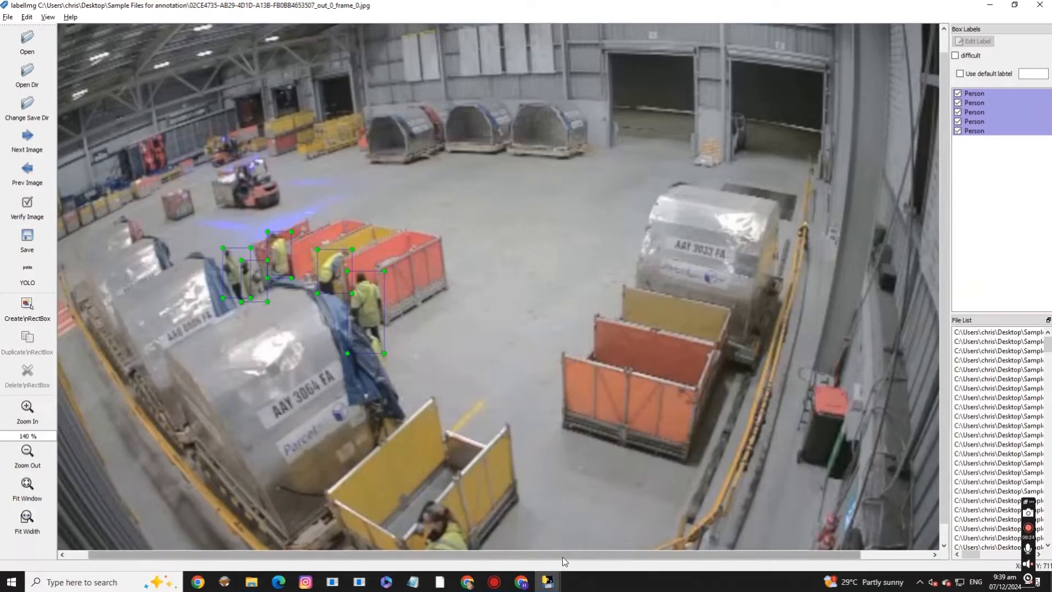
# Bring up the Sample Files for annotation folder window, move it clear of the labelled workers, and look through its images
pyautogui.hotkey('alt', 'Tab')
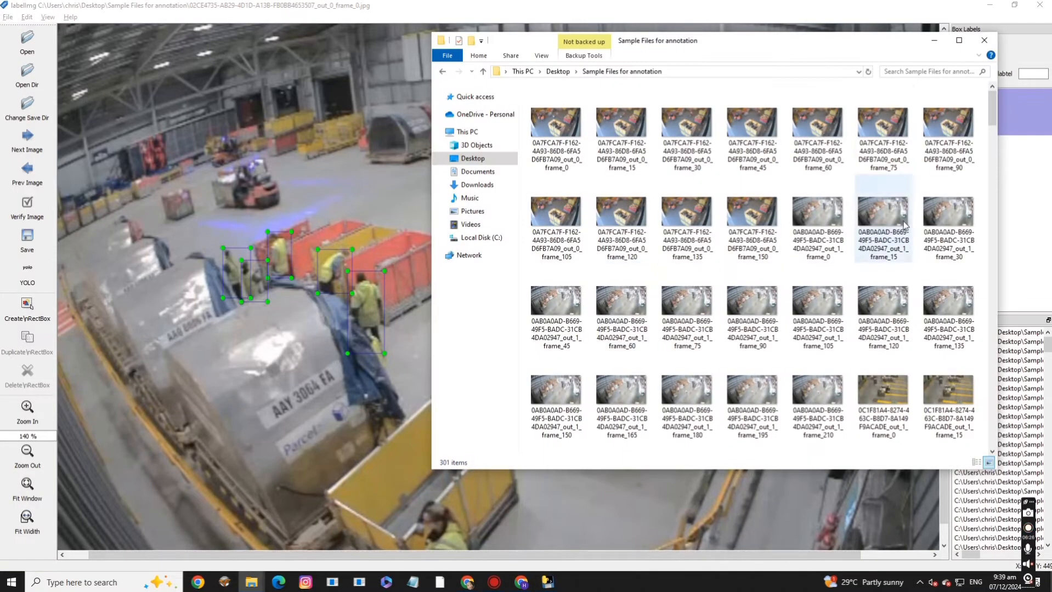
pyautogui.moveTo(774, 50); pyautogui.dragTo(746, 37)
pyautogui.scroll(-3, 963, 183)
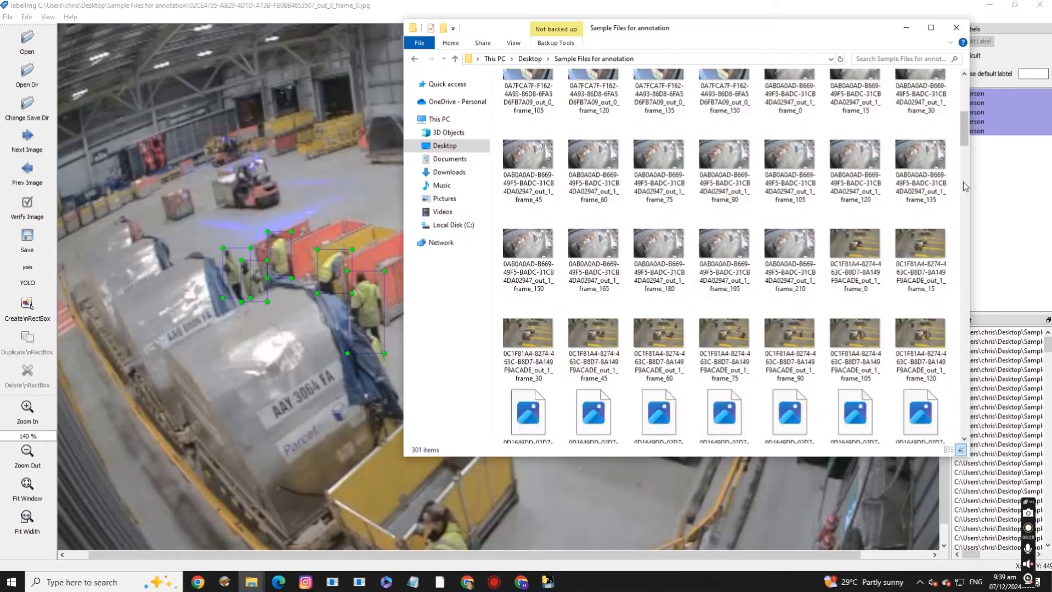
pyautogui.scroll(3, 963, 183)
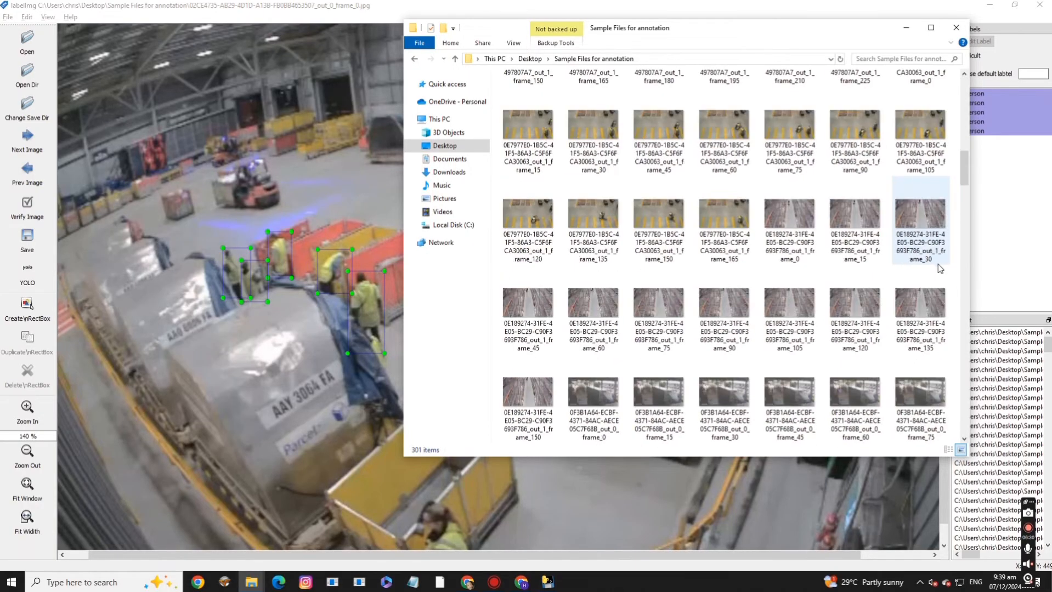
pyautogui.scroll(-10, 937, 263)
# Show the Sample Files for annotation folder as a detailed list and look through it for annotation text files
pyautogui.click(950, 450)
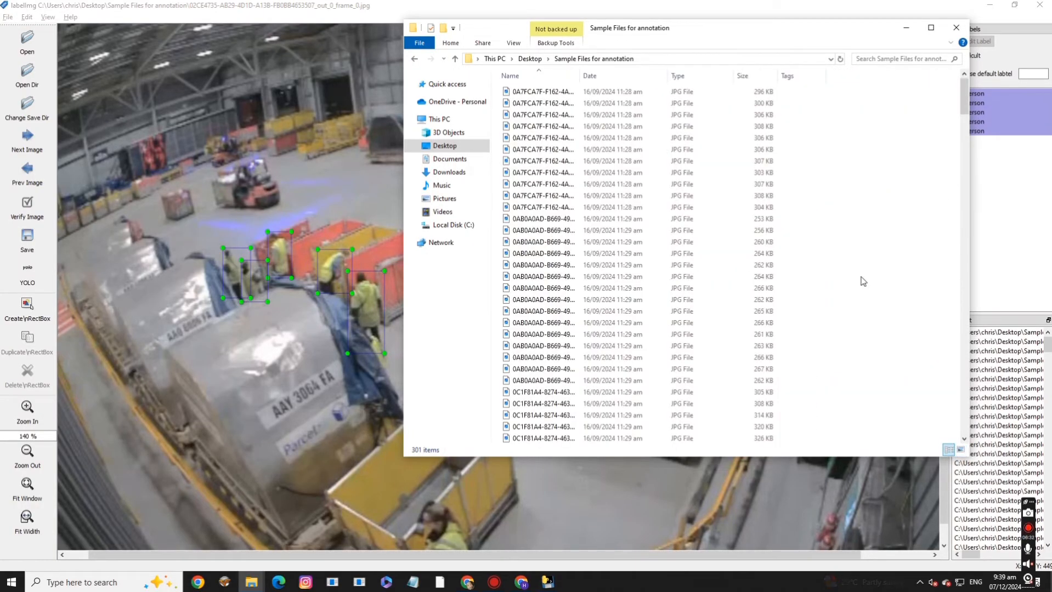
pyautogui.scroll(5, 786, 229)
pyautogui.scroll(-20, 789, 220)
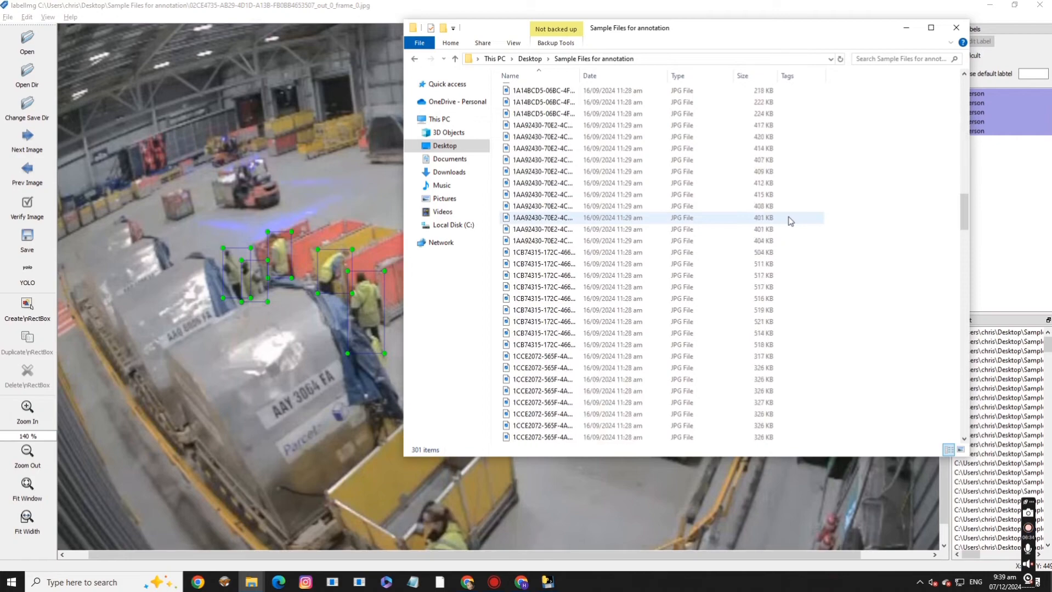
pyautogui.scroll(-15, 789, 220)
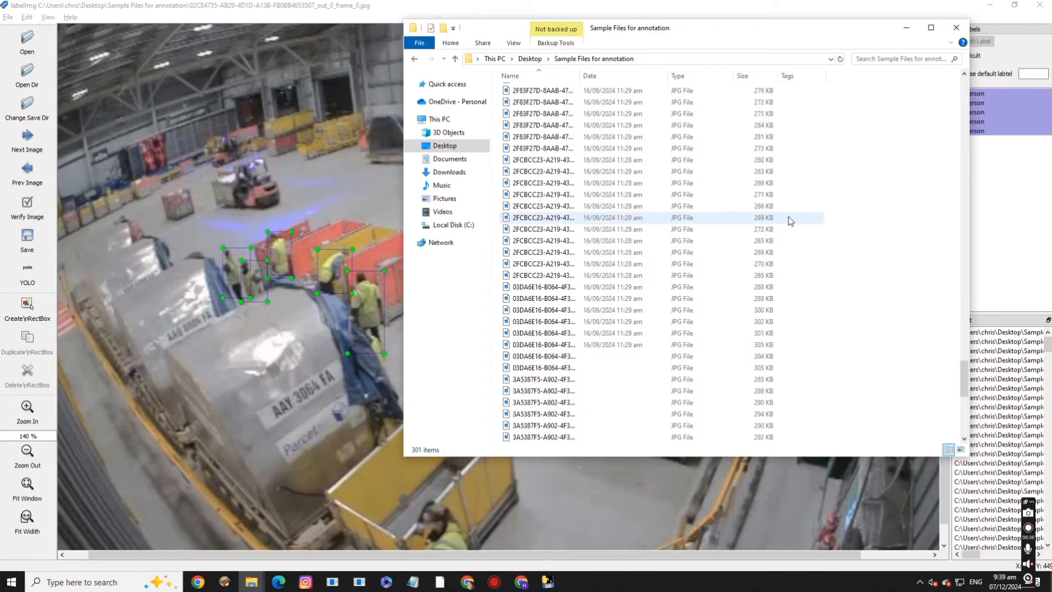
pyautogui.scroll(20, 754, 219)
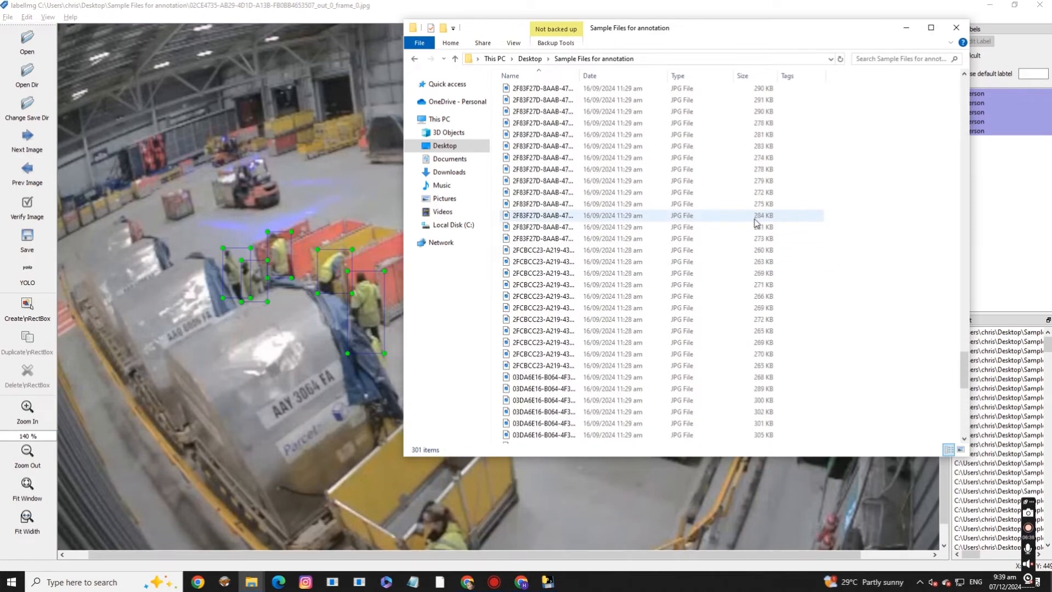
pyautogui.scroll(20, 754, 221)
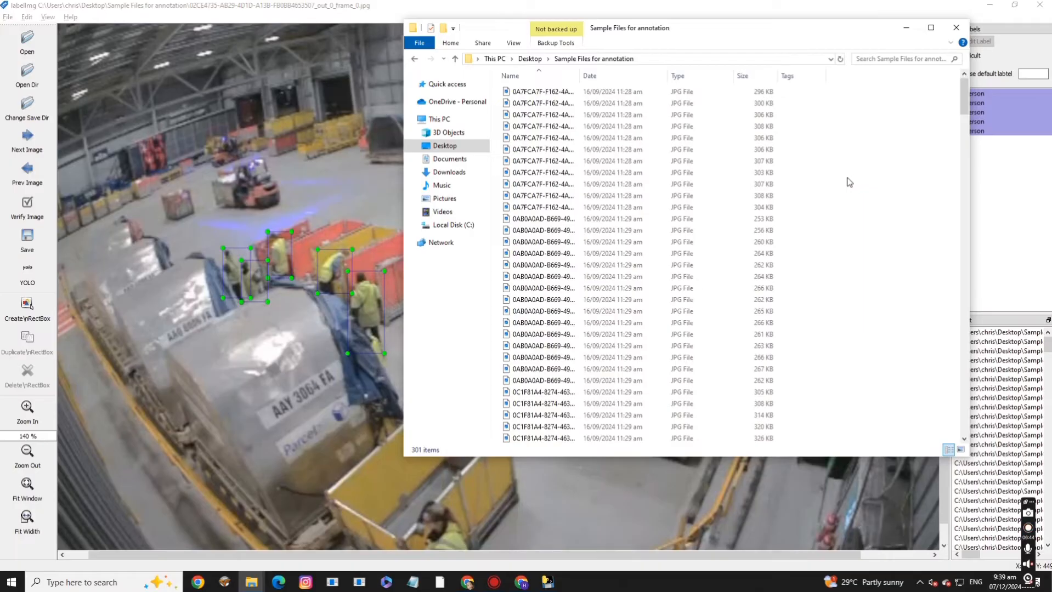
# Save the image's Person boxes in labelImg and return to the Sample Files for annotation folder
pyautogui.click(400, 383)
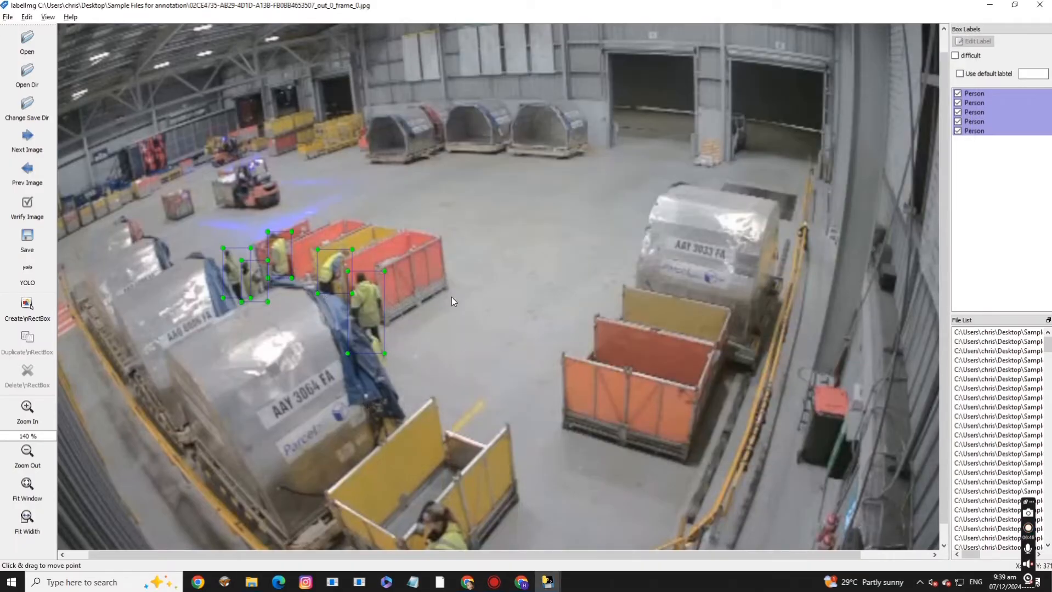
pyautogui.scroll(-1, 436, 267)
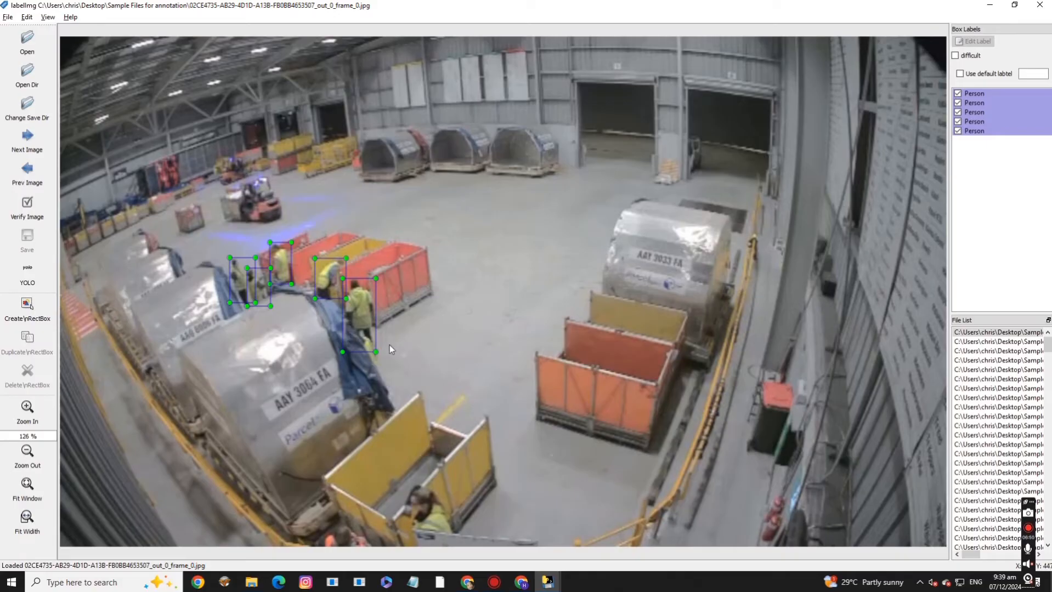
pyautogui.hotkey('alt', 'Tab')
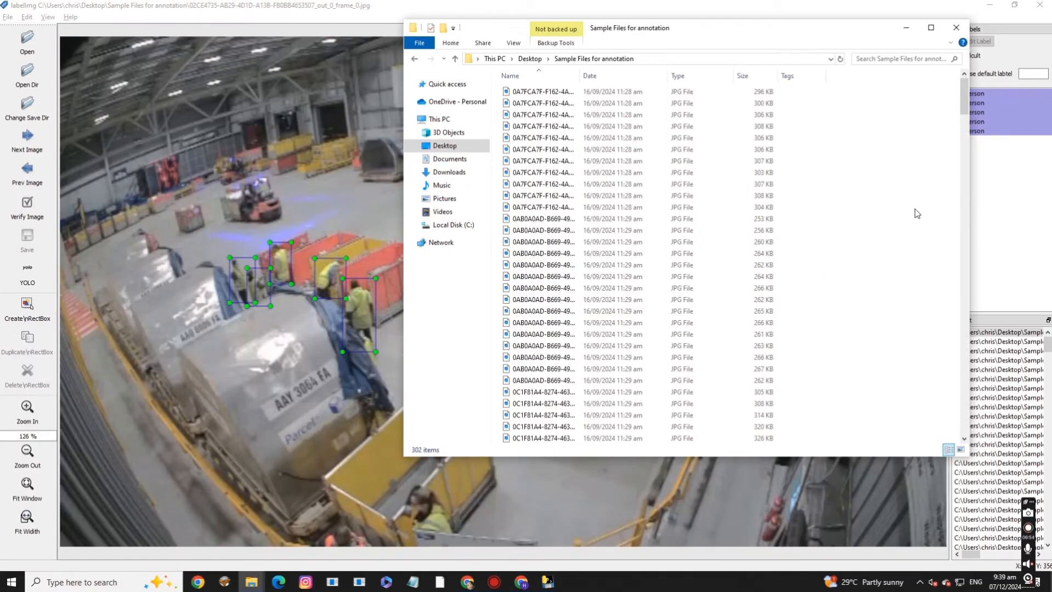
# Filter the folder to Text Document files, open the sample image's annotation file in Notepad, and place its window clear of the labelled workers
pyautogui.moveTo(964, 105); pyautogui.dragTo(983, 436)
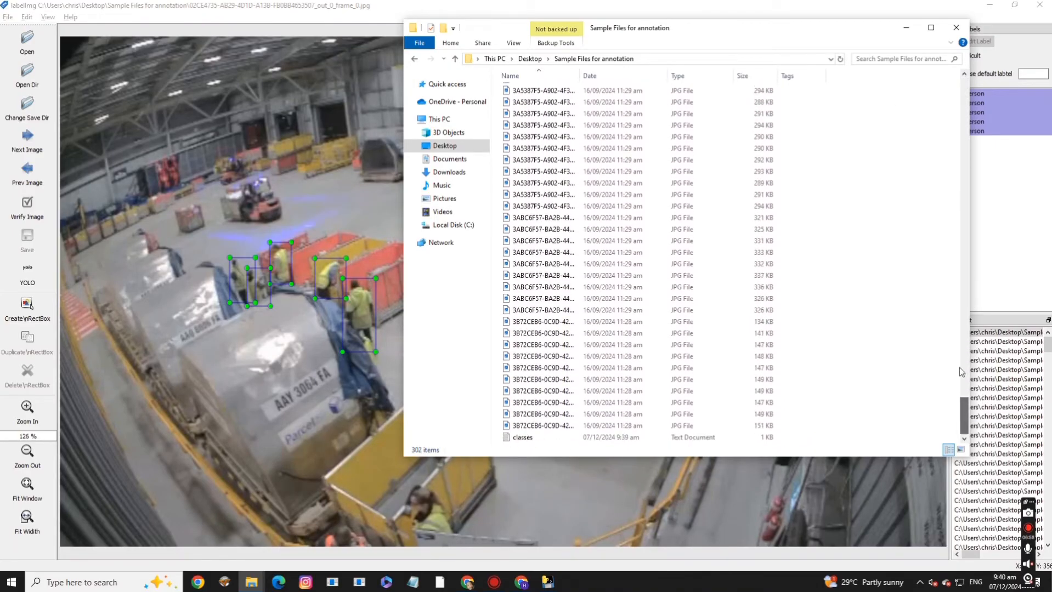
pyautogui.click(728, 76)
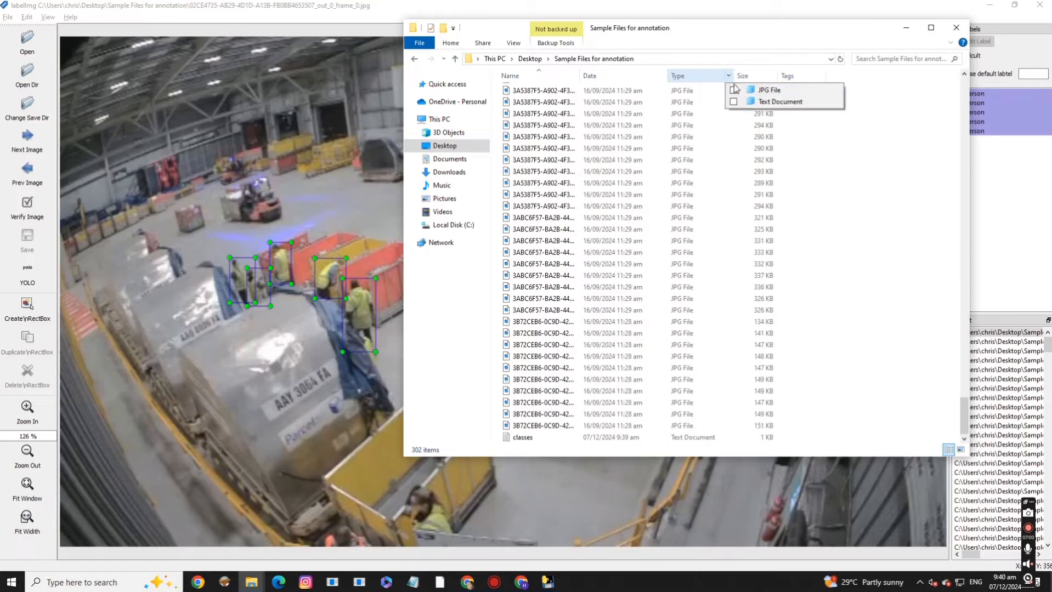
pyautogui.click(733, 102)
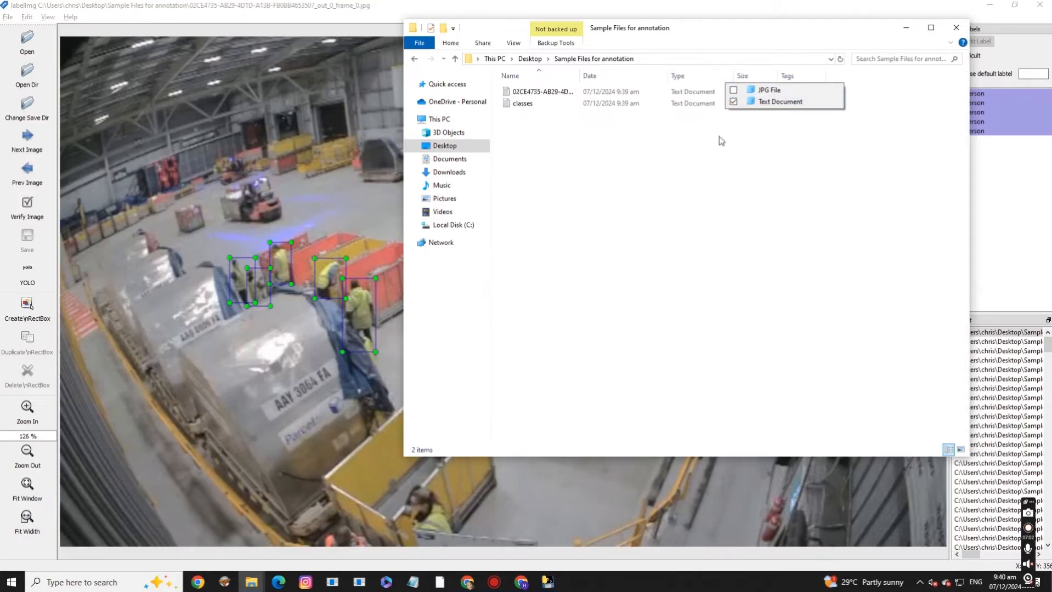
pyautogui.doubleClick(538, 94)
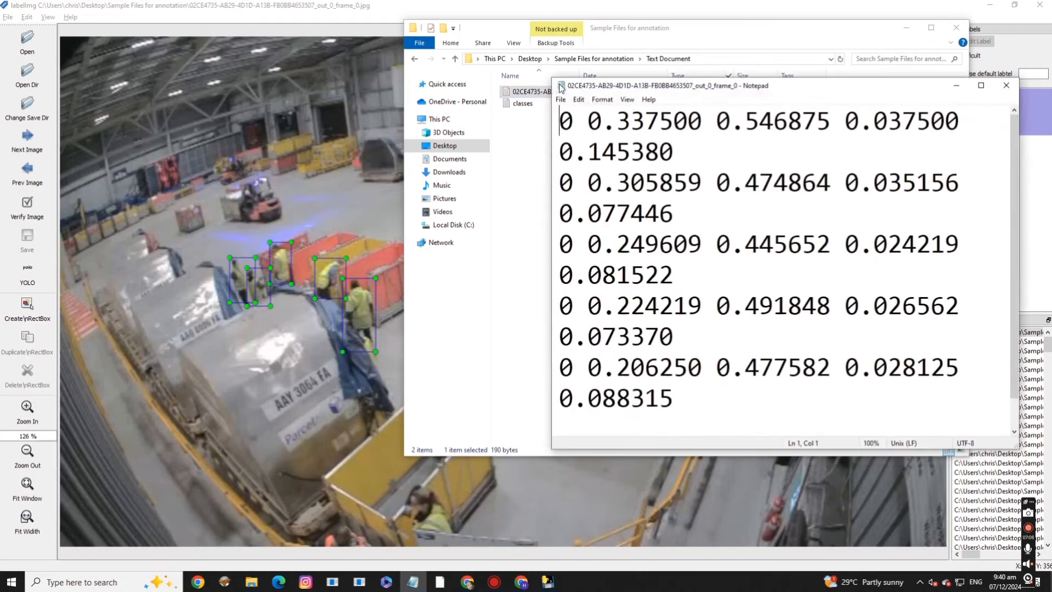
pyautogui.moveTo(718, 88); pyautogui.dragTo(696, 62)
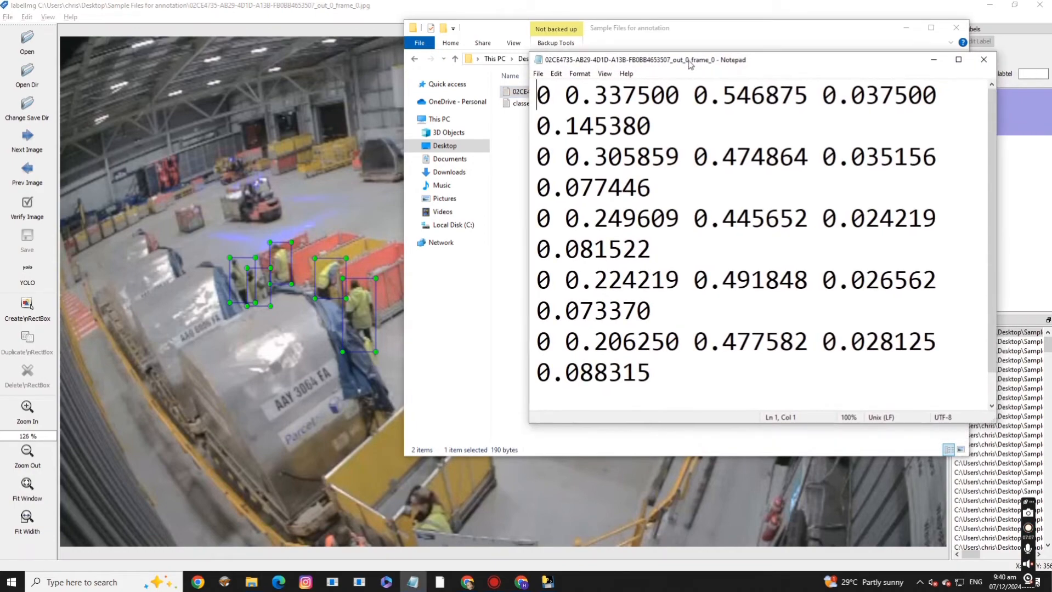
# In labelImg, select Person boxes one after another, ending with the box on the worker beside the blue tarp
pyautogui.click(244, 271)
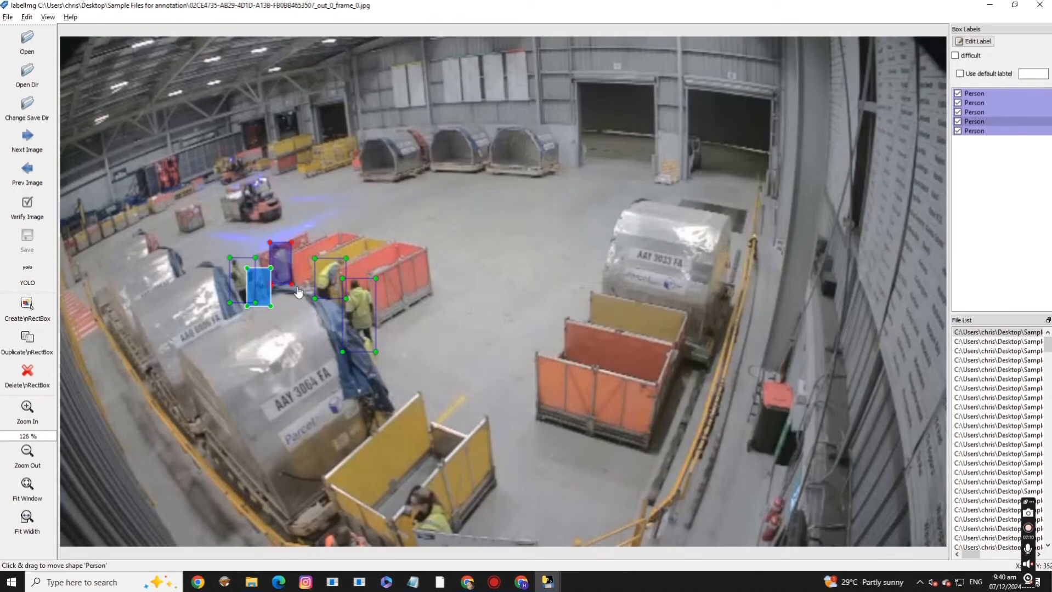
pyautogui.click(331, 279)
pyautogui.click(357, 301)
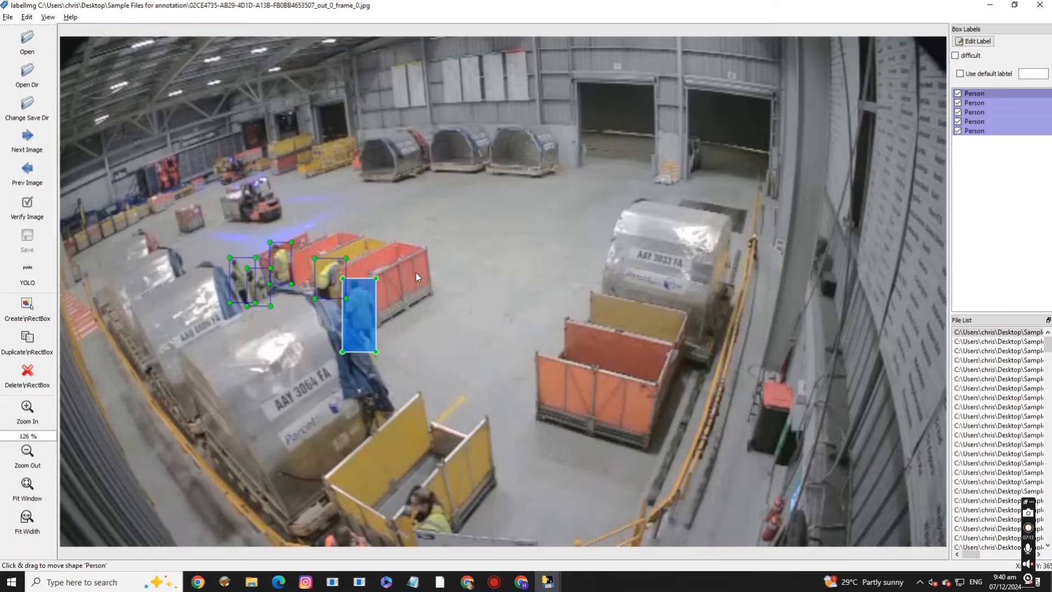
# Return to the annotation file in Notepad and highlight its entries one by one to match them to the Person boxes
pyautogui.hotkey('alt', 'Tab')
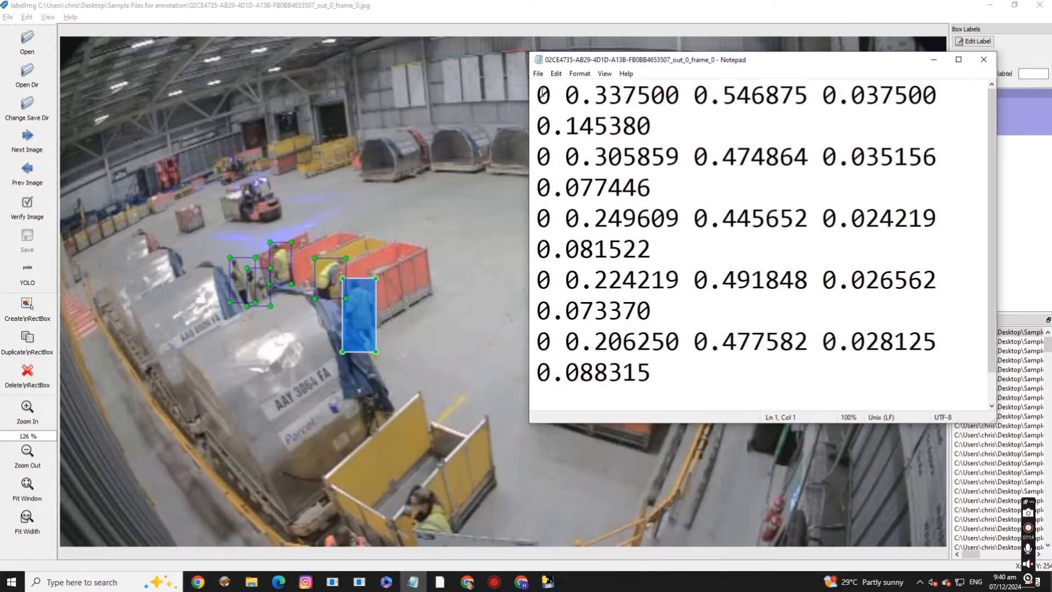
pyautogui.moveTo(542, 93); pyautogui.dragTo(727, 133)
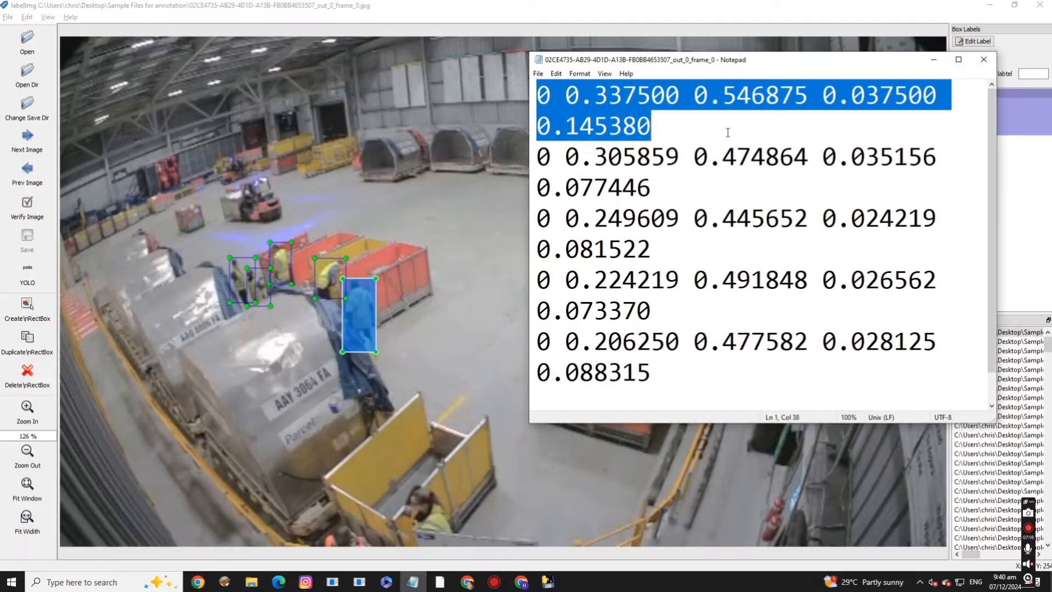
pyautogui.moveTo(540, 159); pyautogui.dragTo(648, 189)
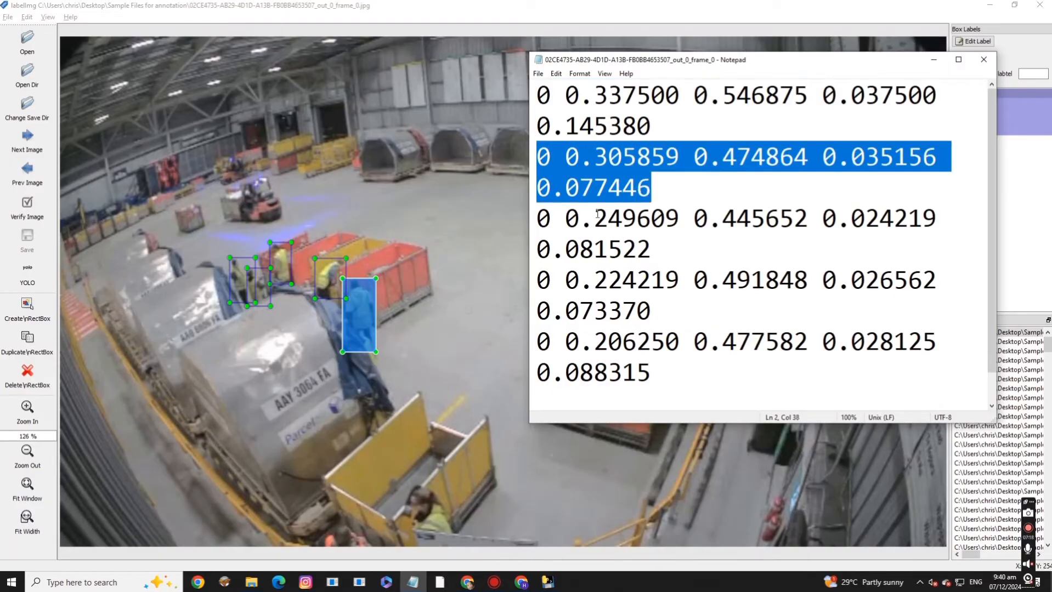
pyautogui.moveTo(540, 220); pyautogui.dragTo(636, 250)
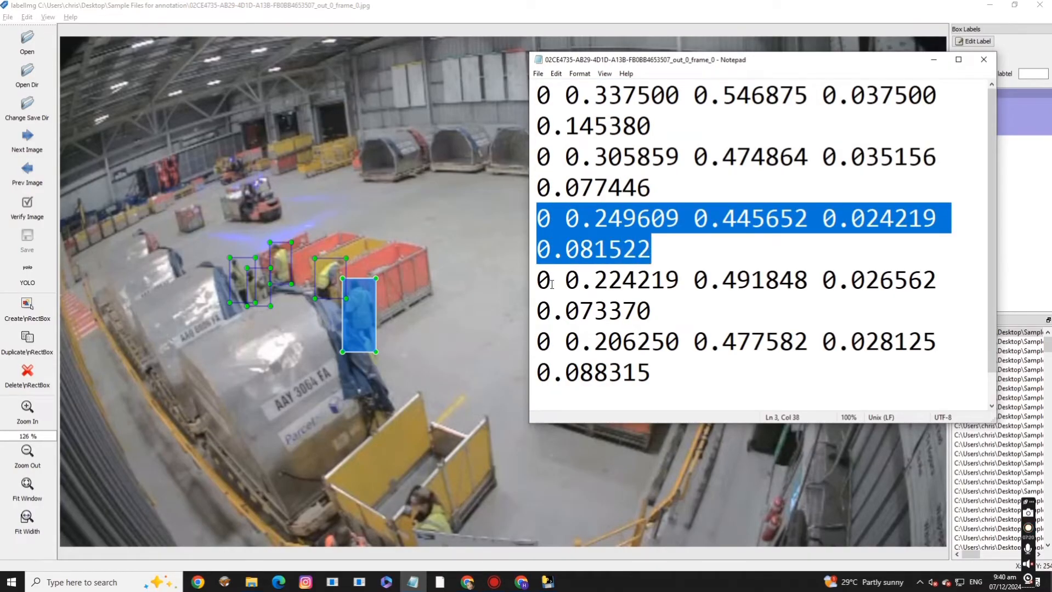
pyautogui.moveTo(552, 284); pyautogui.dragTo(629, 318)
pyautogui.moveTo(540, 342); pyautogui.dragTo(653, 379)
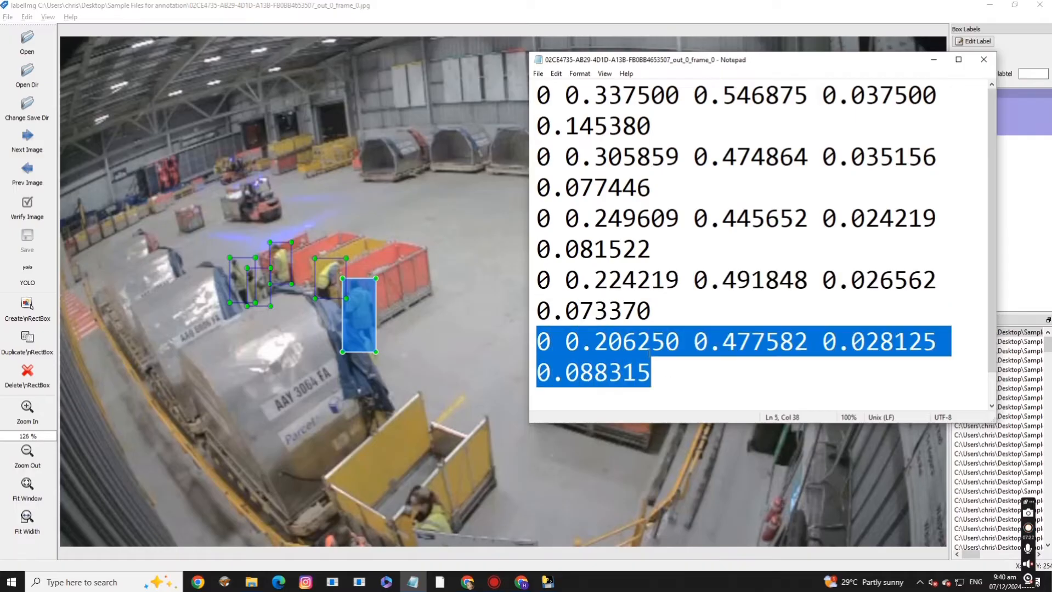
# Widen the Notepad window until every annotation entry fits on a single line, and move it clear of the labelled workers
pyautogui.moveTo(524, 257); pyautogui.dragTo(408, 257)
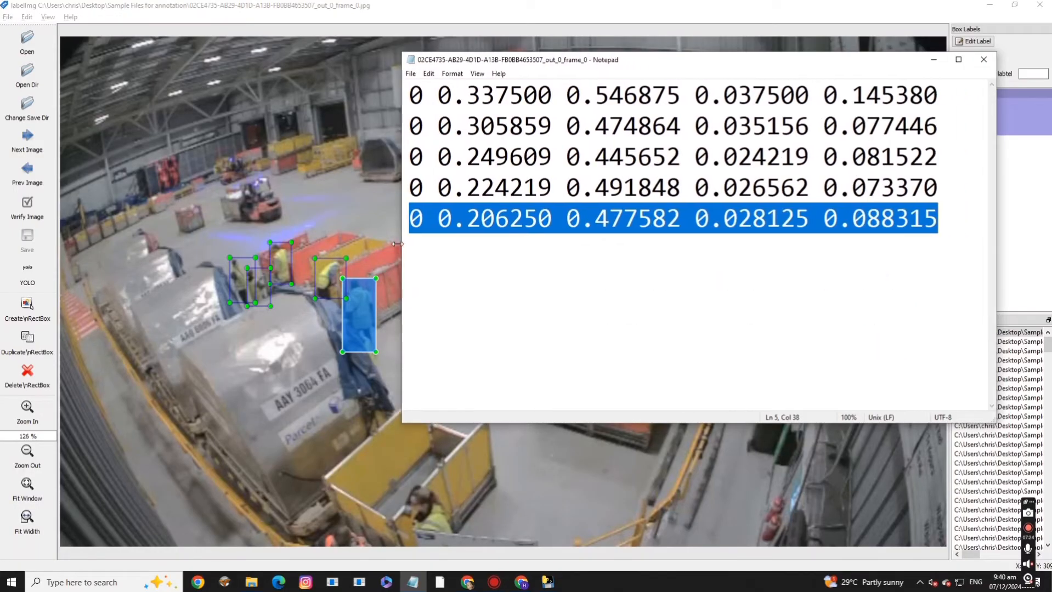
pyautogui.click(554, 270)
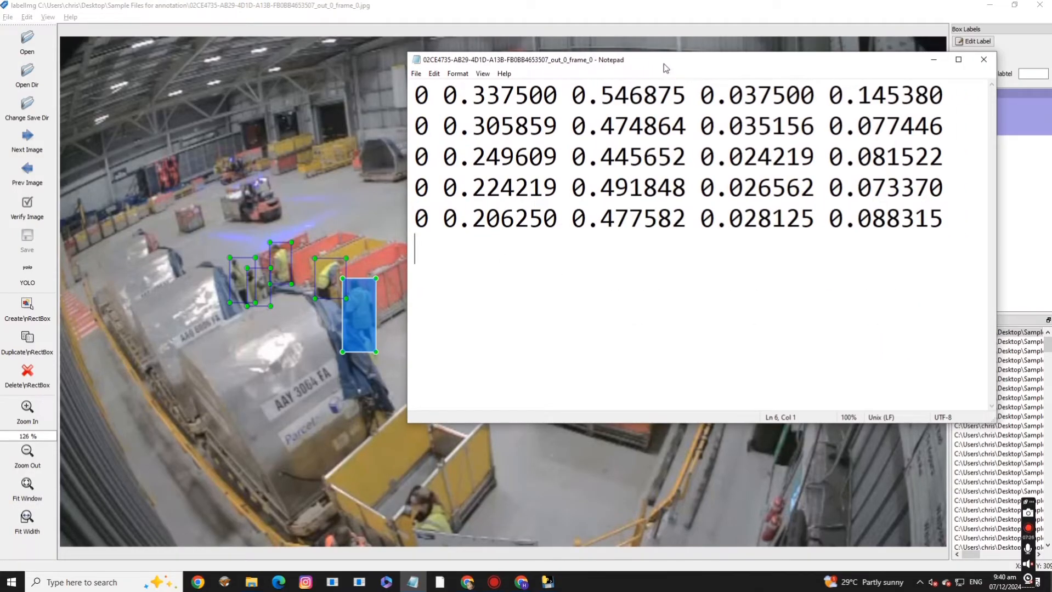
pyautogui.moveTo(665, 67); pyautogui.dragTo(661, 76)
# Highlight all entries of the annotation file, single out the class number that starts the first line, and clear the selection
pyautogui.moveTo(479, 87); pyautogui.dragTo(1001, 248)
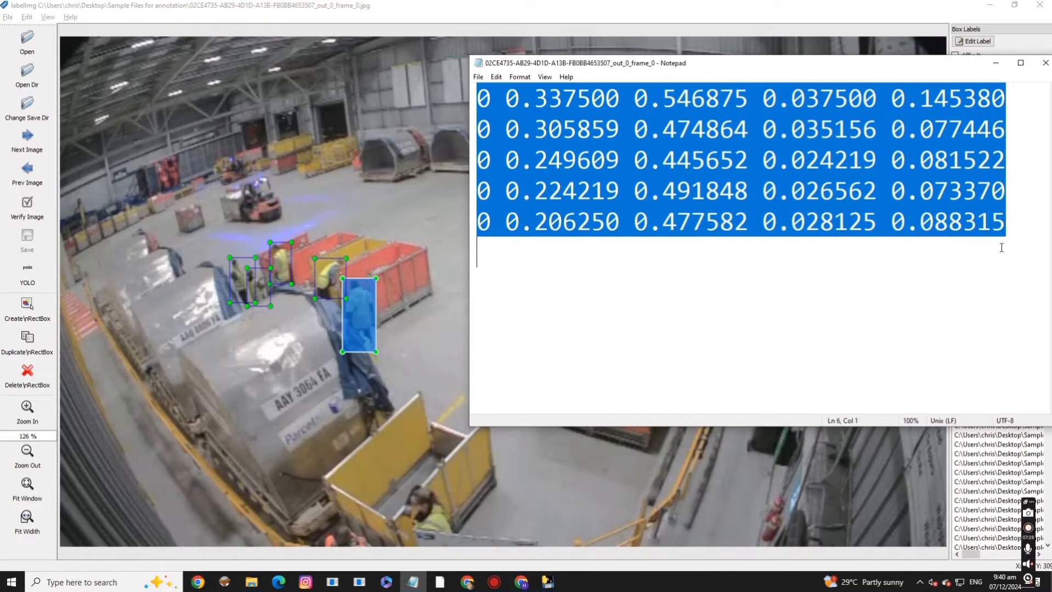
pyautogui.click(1001, 248)
pyautogui.moveTo(491, 96); pyautogui.dragTo(476, 97)
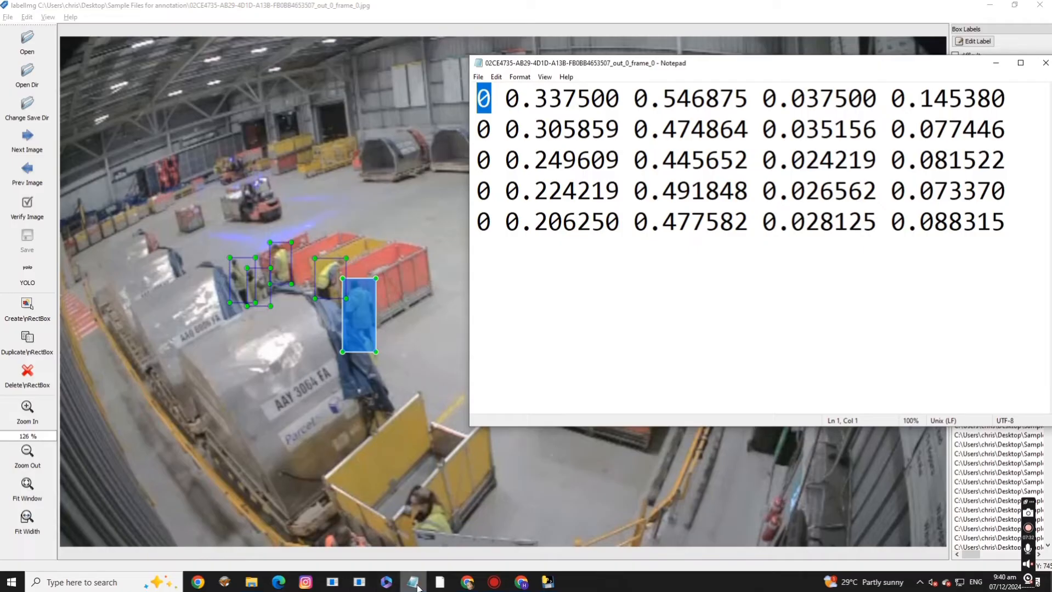
pyautogui.hotkey('ctrl', 'End')
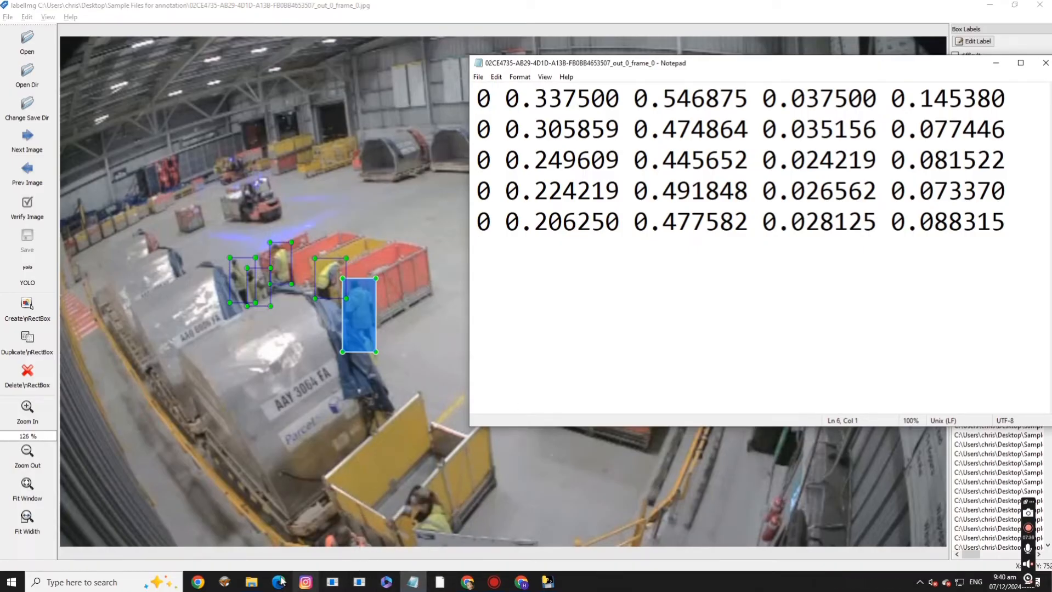
# Open predefined_classes from the data folder of Labelimg, copy its full class list, and close the file and the folder window
pyautogui.click(253, 583)
pyautogui.click(246, 533)
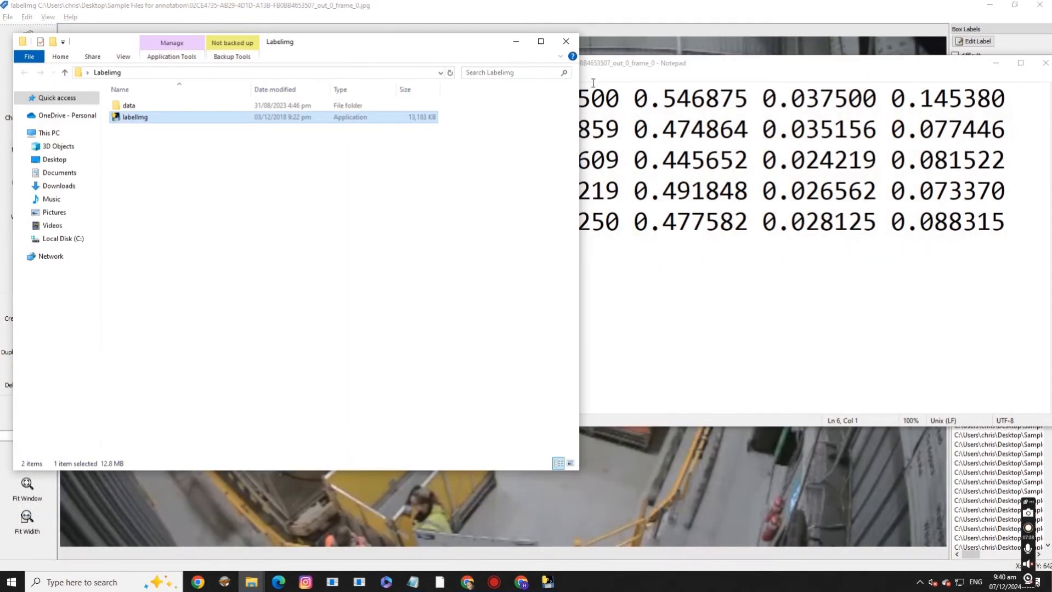
pyautogui.doubleClick(218, 105)
pyautogui.doubleClick(206, 104)
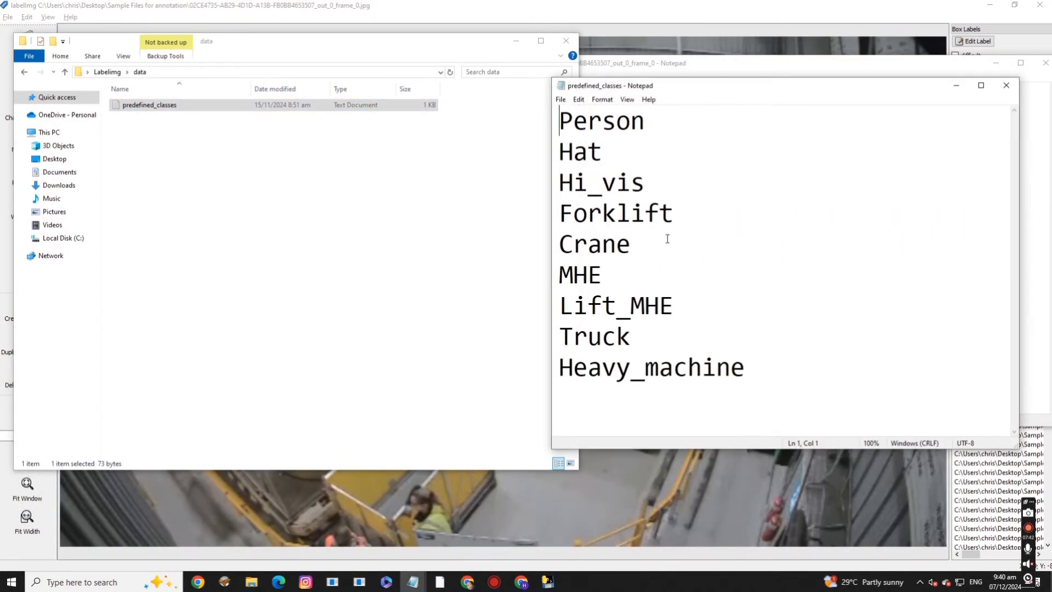
pyautogui.hotkey('ctrl', 'a')
pyautogui.hotkey('ctrl', 'c')
pyautogui.click(1009, 85)
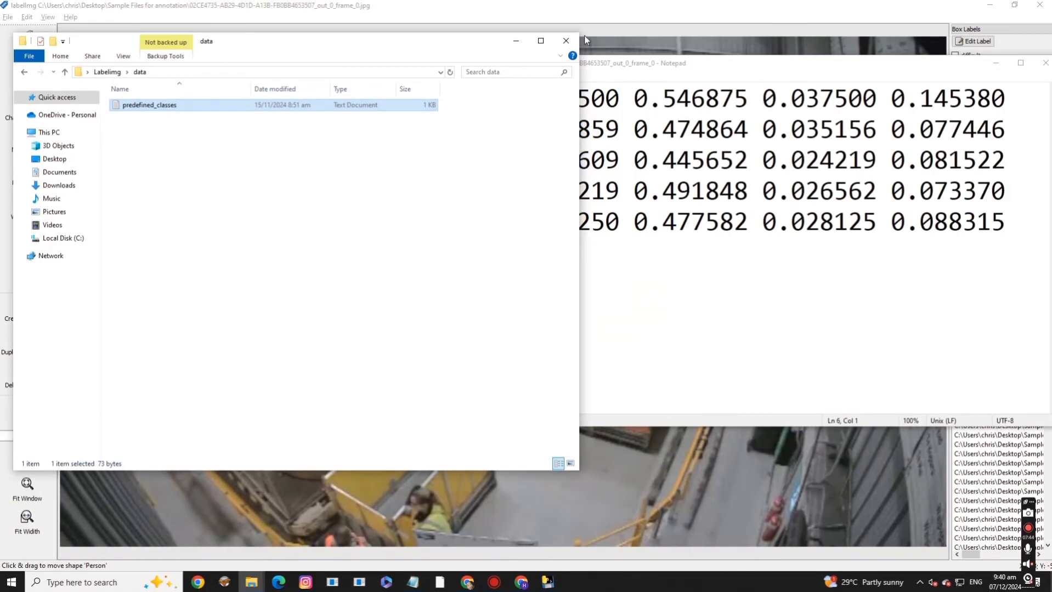
pyautogui.click(571, 42)
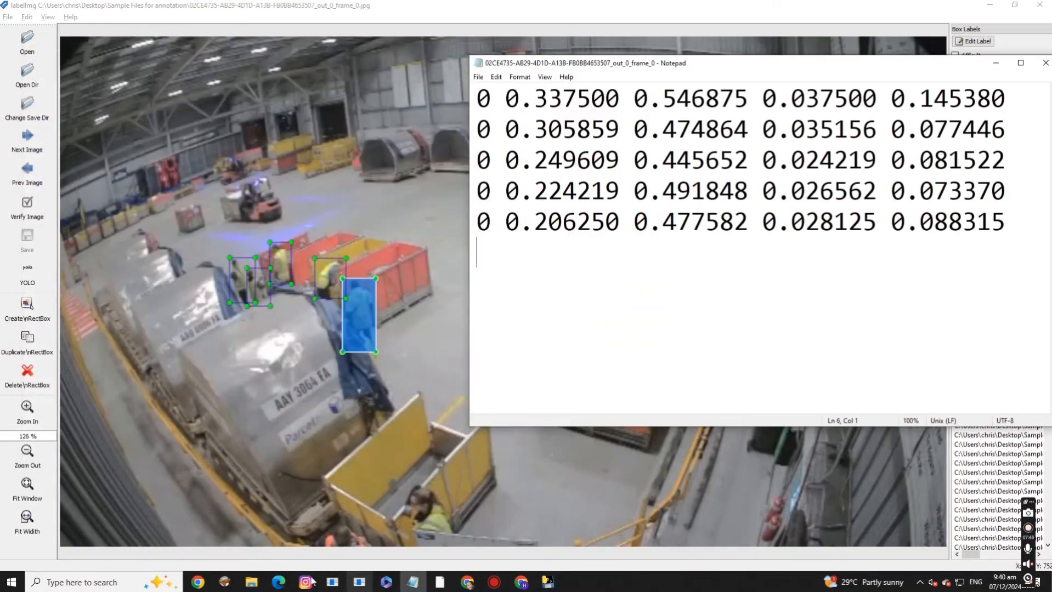
# Paste the class list into a new Notepad document, number the classes from Person = 0 to Heavy_machine = 8, and highlight the list for review
pyautogui.rightClick(412, 582)
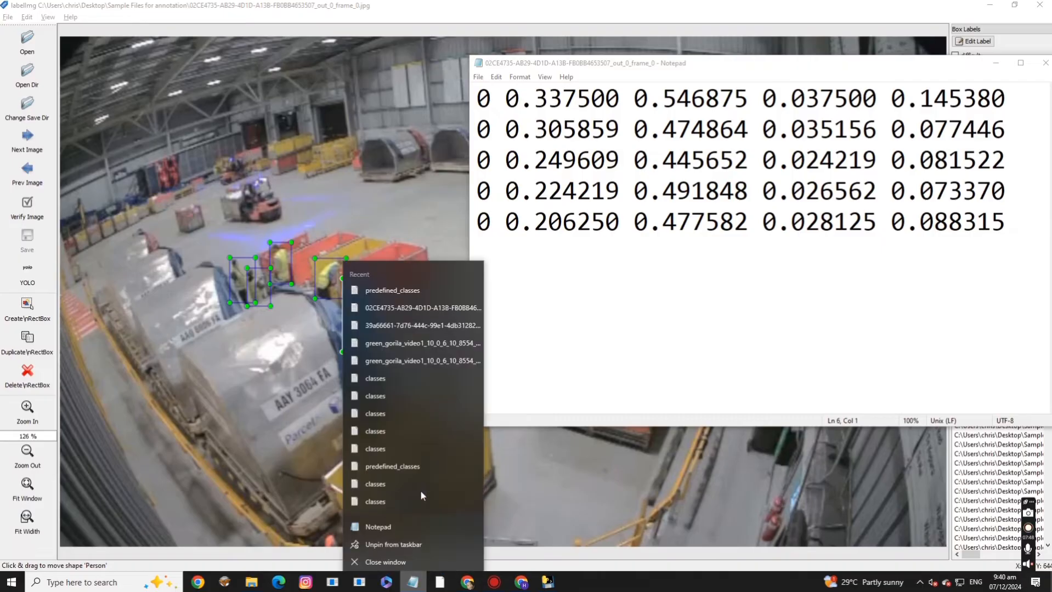
pyautogui.click(402, 524)
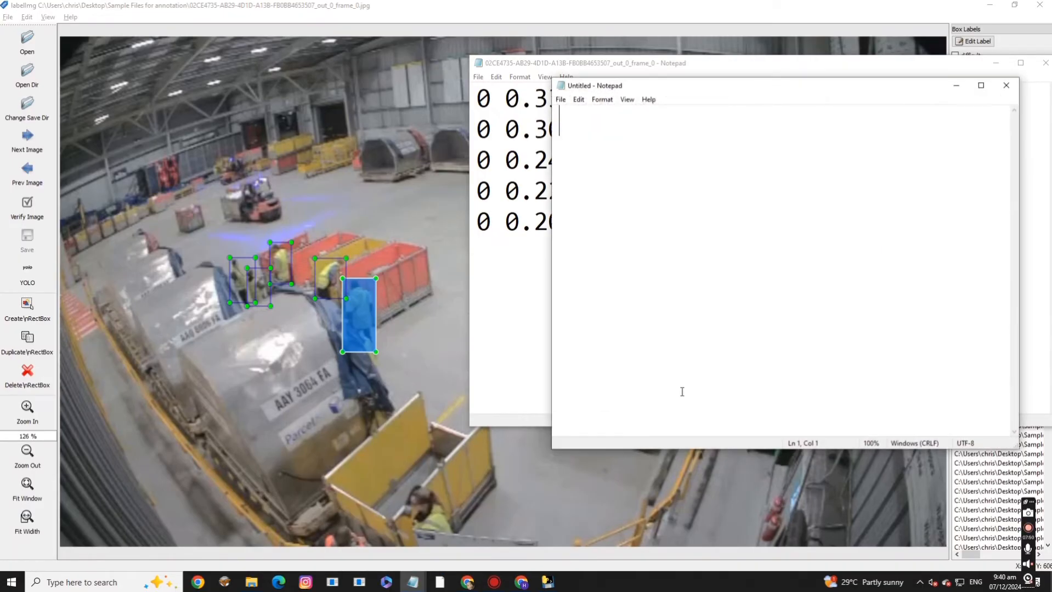
pyautogui.hotkey('ctrl', 'v')
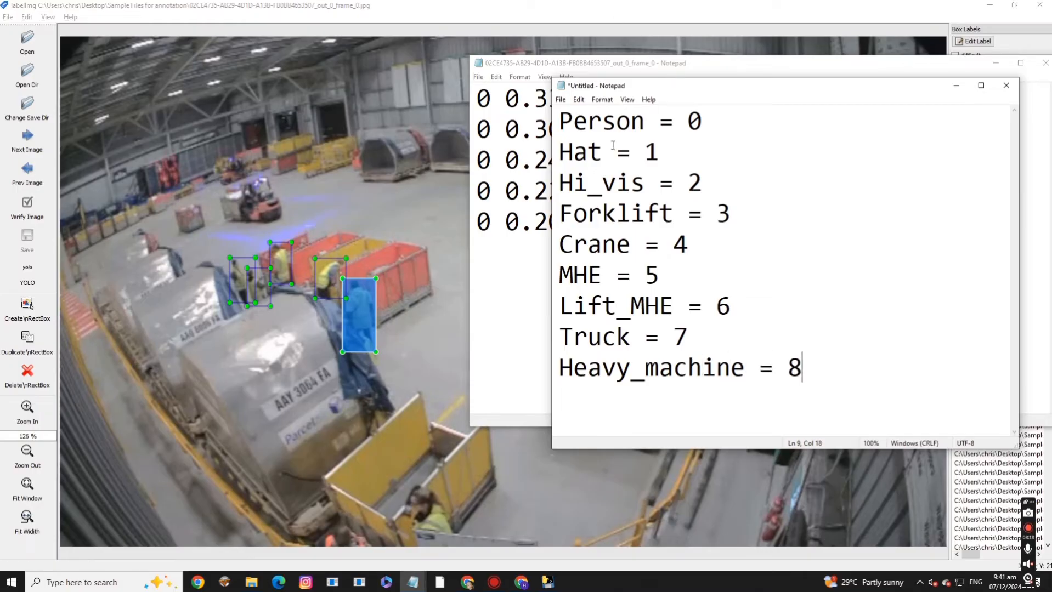
pyautogui.moveTo(554, 120); pyautogui.dragTo(831, 383)
pyautogui.click(762, 322)
# Bring the annotation file forward, then return to labelImg and examine the Person boxes on the workers up close
pyautogui.click(513, 291)
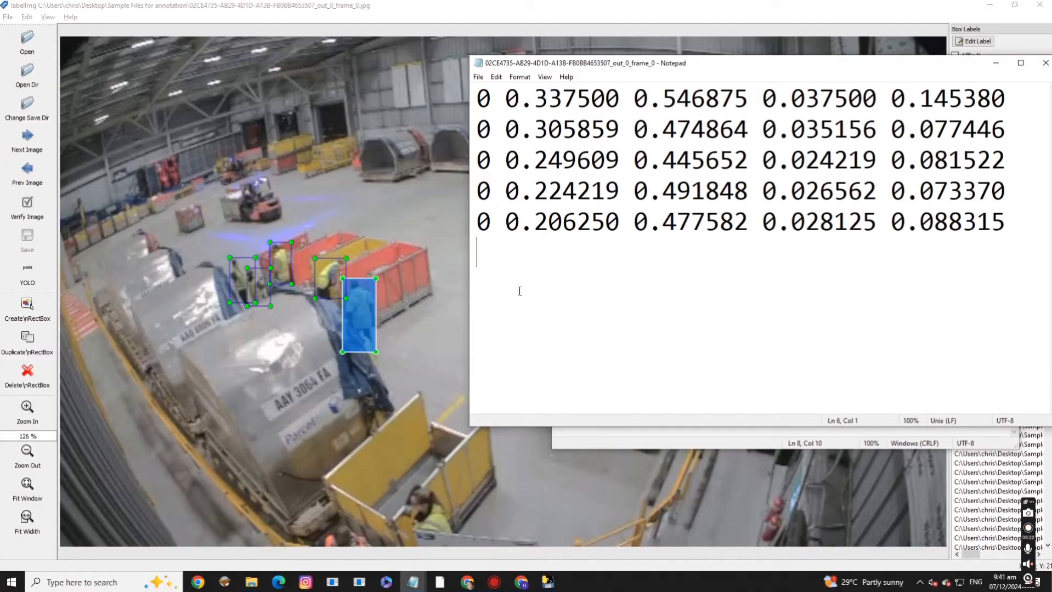
pyautogui.click(440, 333)
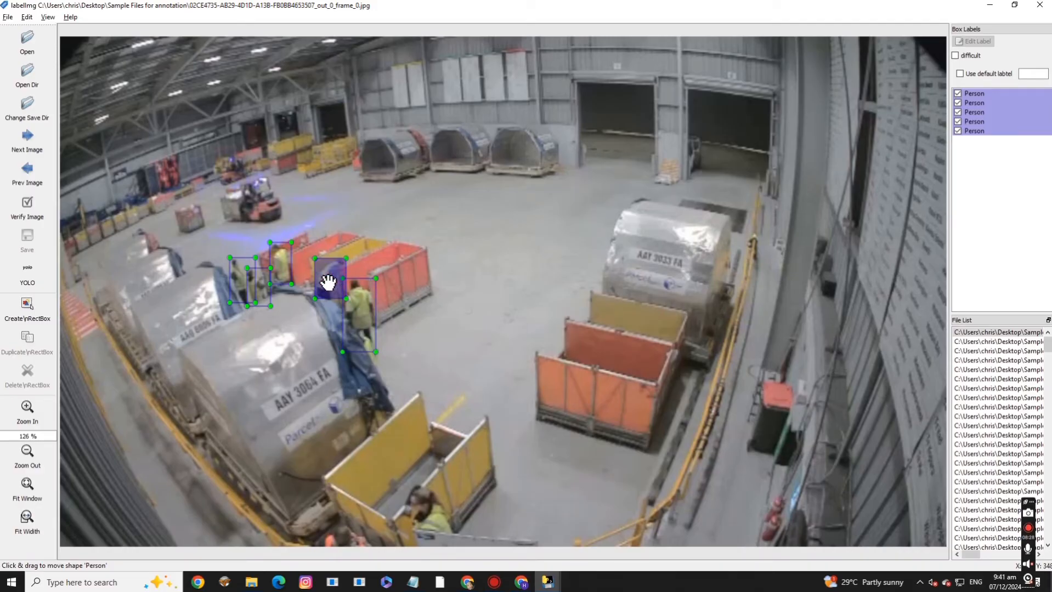
pyautogui.scroll(20, 310, 329)
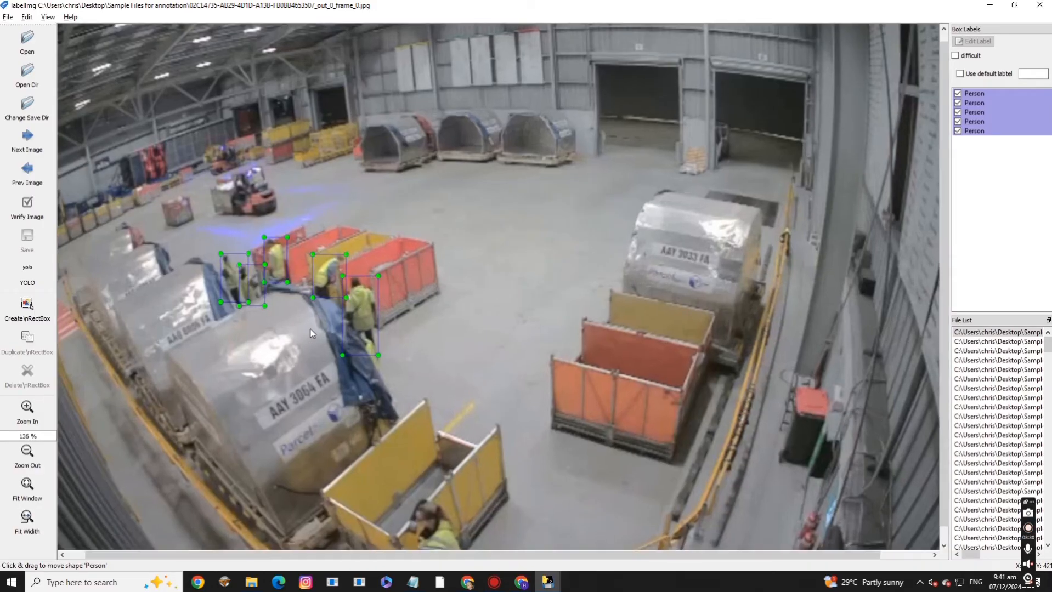
# Draw Hi_vis boxes around the vests of the two workers nearest the red and yellow containers
pyautogui.scroll(3, 219, 315)
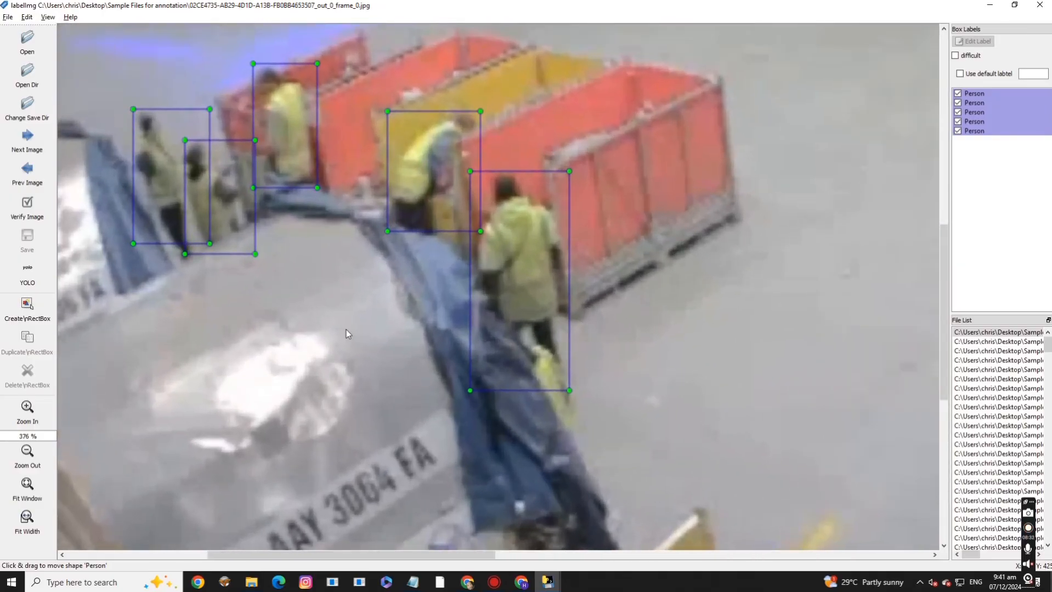
pyautogui.press('w')
pyautogui.moveTo(479, 194); pyautogui.dragTo(567, 324)
pyautogui.doubleClick(601, 406)
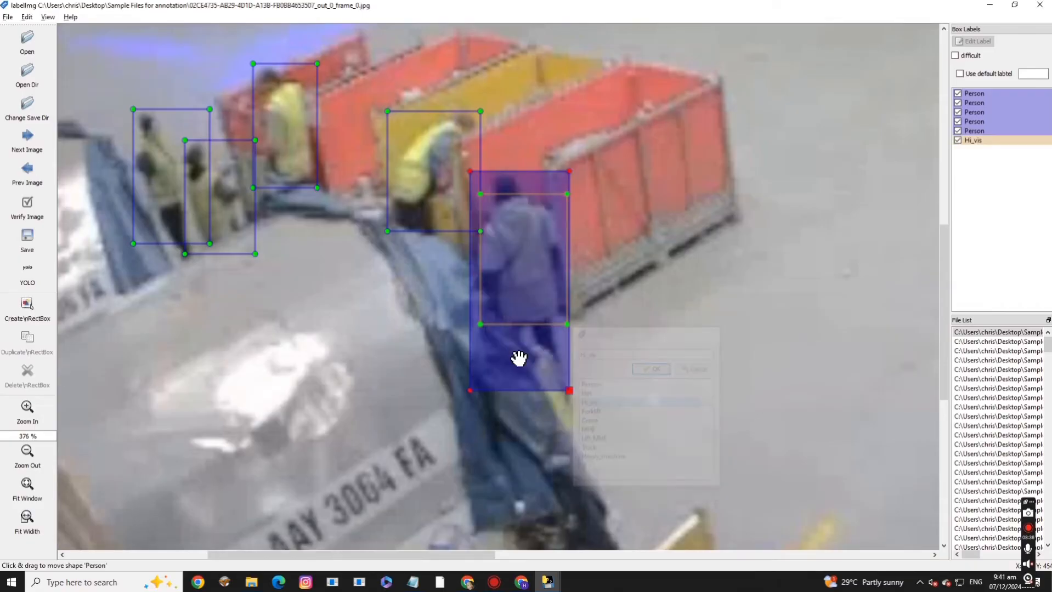
pyautogui.press('w')
pyautogui.moveTo(391, 119); pyautogui.dragTo(464, 209)
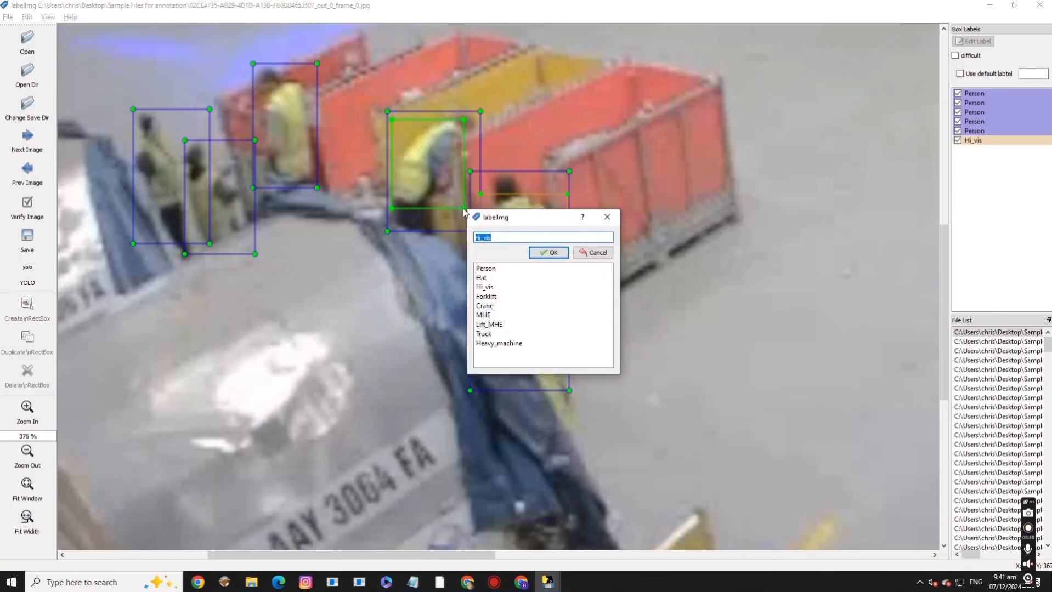
pyautogui.doubleClick(496, 289)
# Add Hi_vis boxes around the vests of the remaining three workers who already have Person boxes
pyautogui.press('w')
pyautogui.moveTo(267, 80); pyautogui.dragTo(316, 186)
pyautogui.press('Return')
pyautogui.press('w')
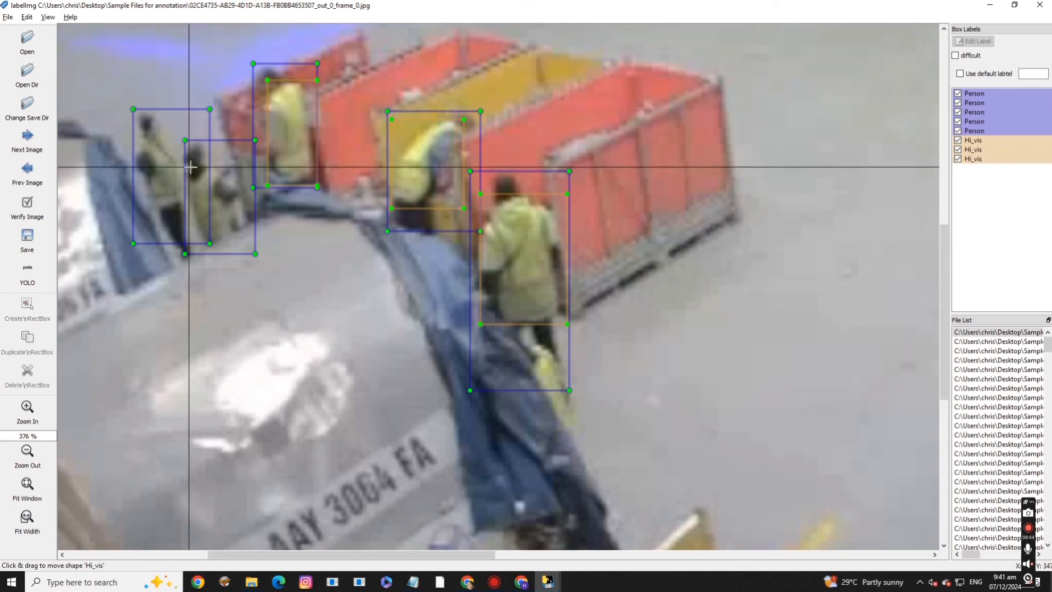
pyautogui.moveTo(186, 167)
pyautogui.mouseDown()
pyautogui.moveTo(247, 253)
pyautogui.moveTo(236, 245)
pyautogui.mouseUp()
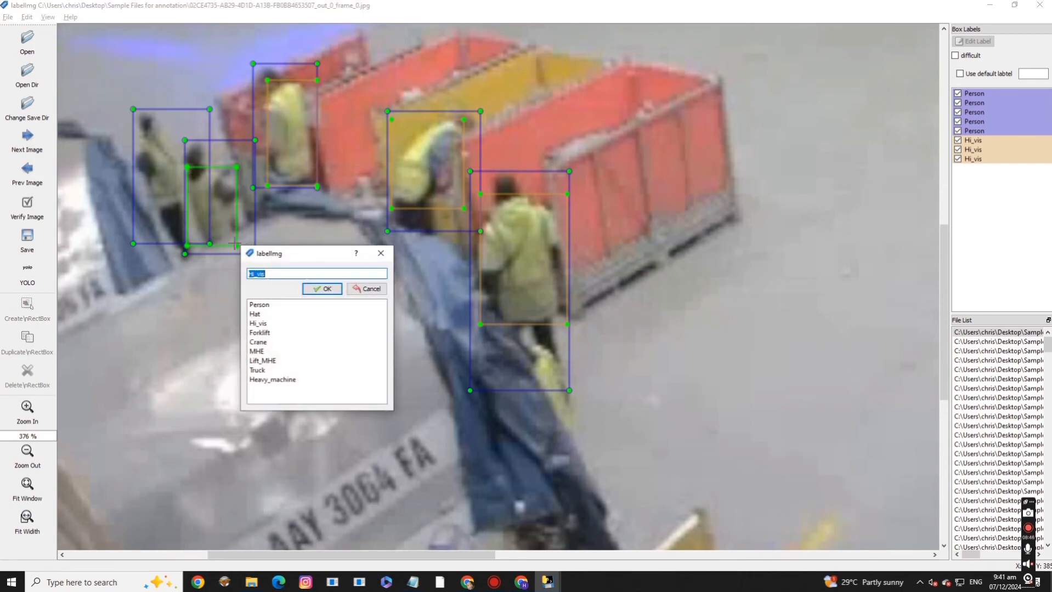
pyautogui.press('Return')
pyautogui.press('w')
pyautogui.moveTo(137, 130); pyautogui.dragTo(193, 209)
pyautogui.press('Return')
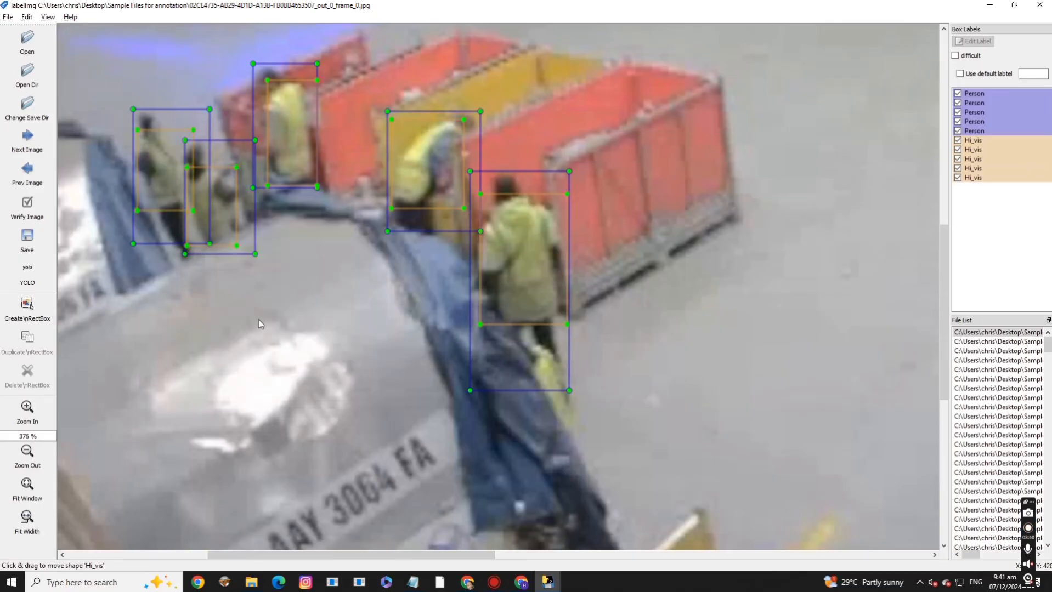
# Save the annotations, reload the image by going to the next one and back, and examine the Person and Hi_vis boxes up close
pyautogui.hotkey('ctrl', 's')
pyautogui.press('d')
pyautogui.press('a')
pyautogui.click(272, 328)
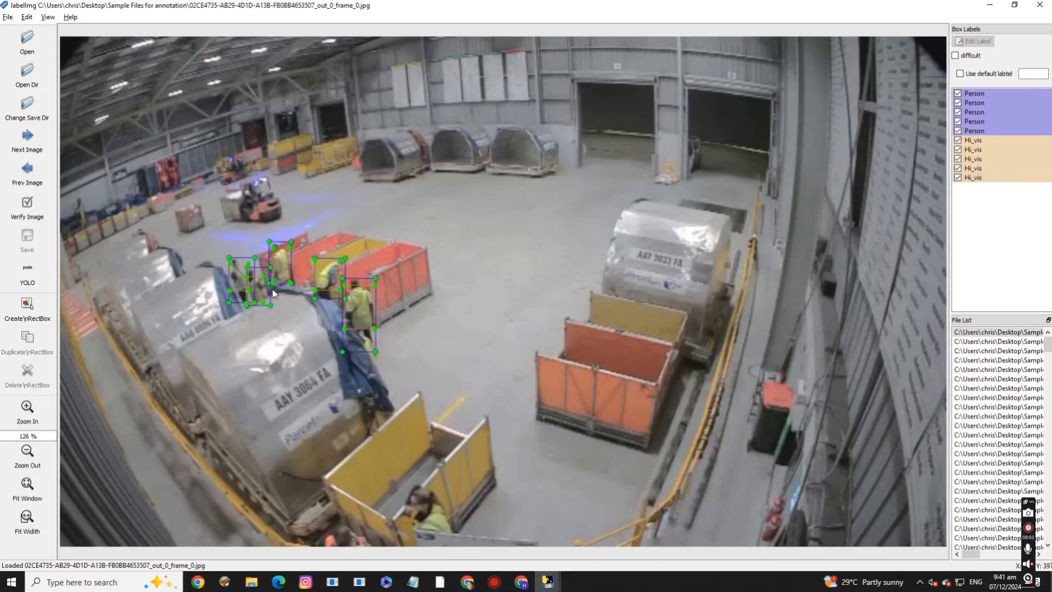
pyautogui.scroll(5, 217, 319)
pyautogui.scroll(10, 218, 320)
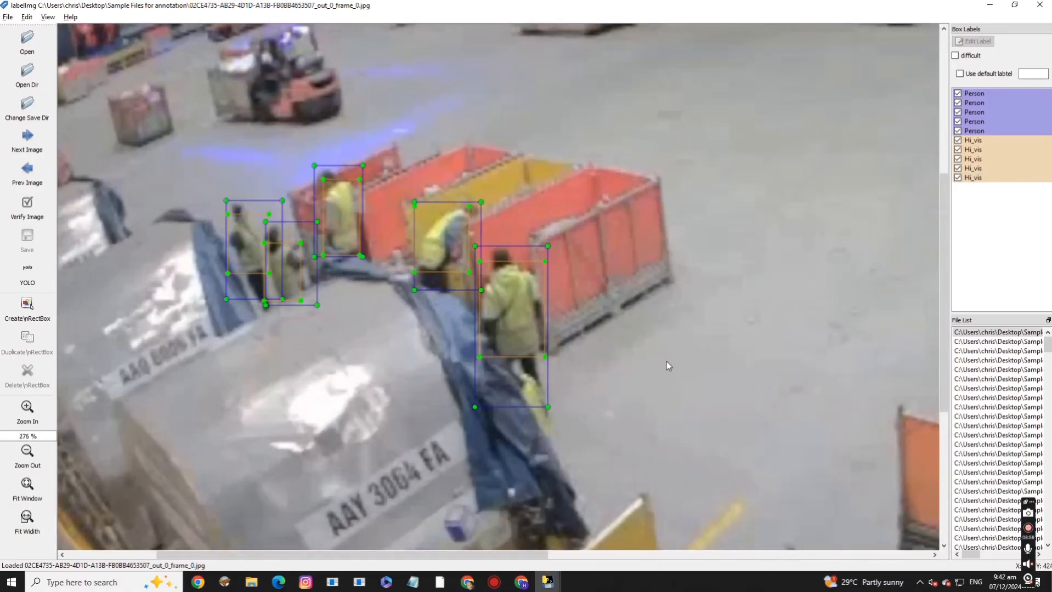
# Try to refresh the annotation file open in Notepad, reloading the image in labelImg between attempts
pyautogui.click(548, 582)
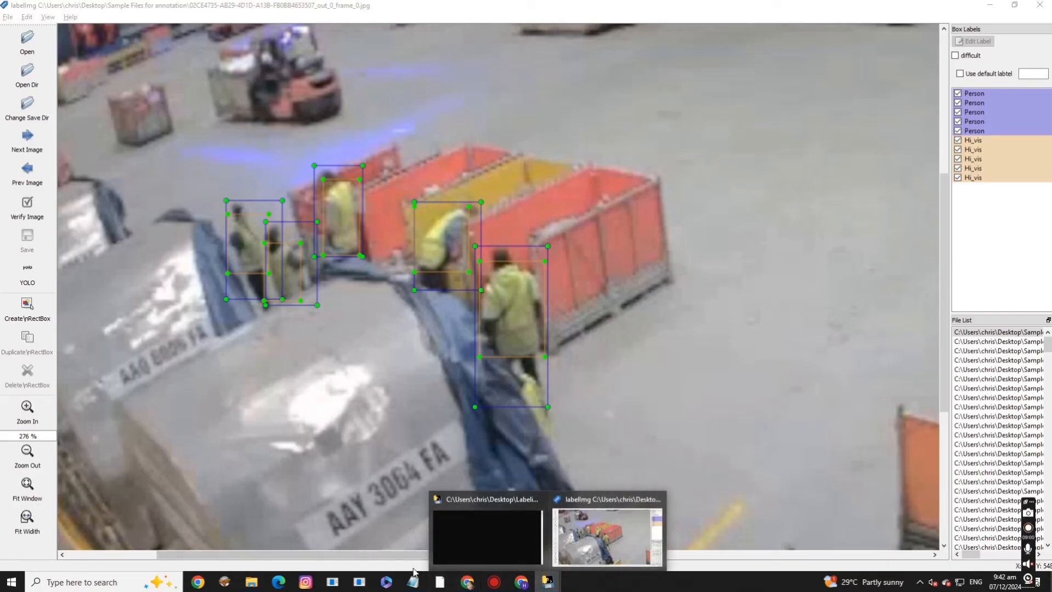
pyautogui.moveTo(412, 582)
pyautogui.click(390, 540)
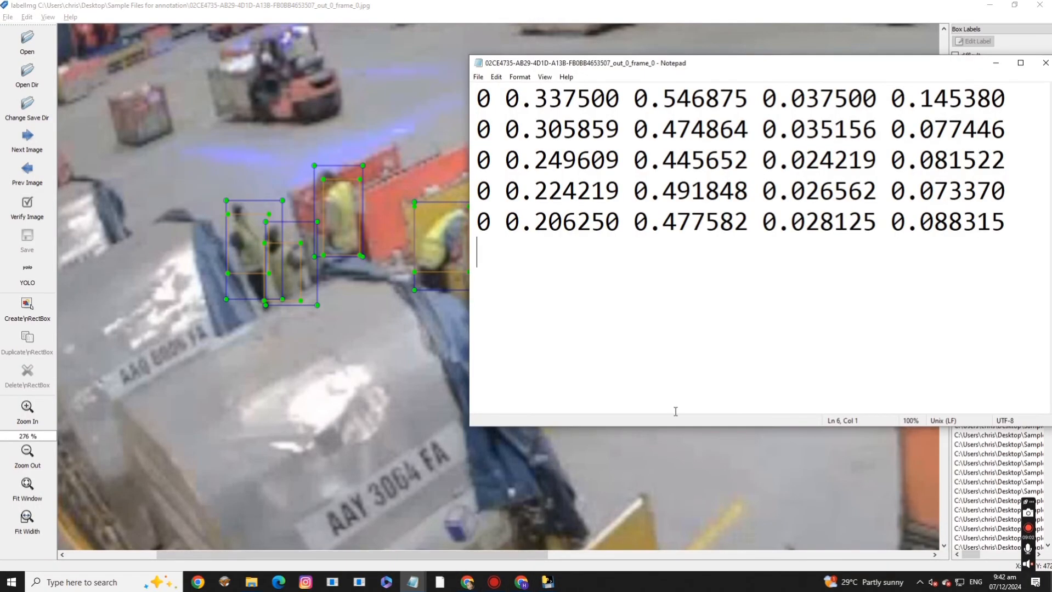
pyautogui.press('F5')
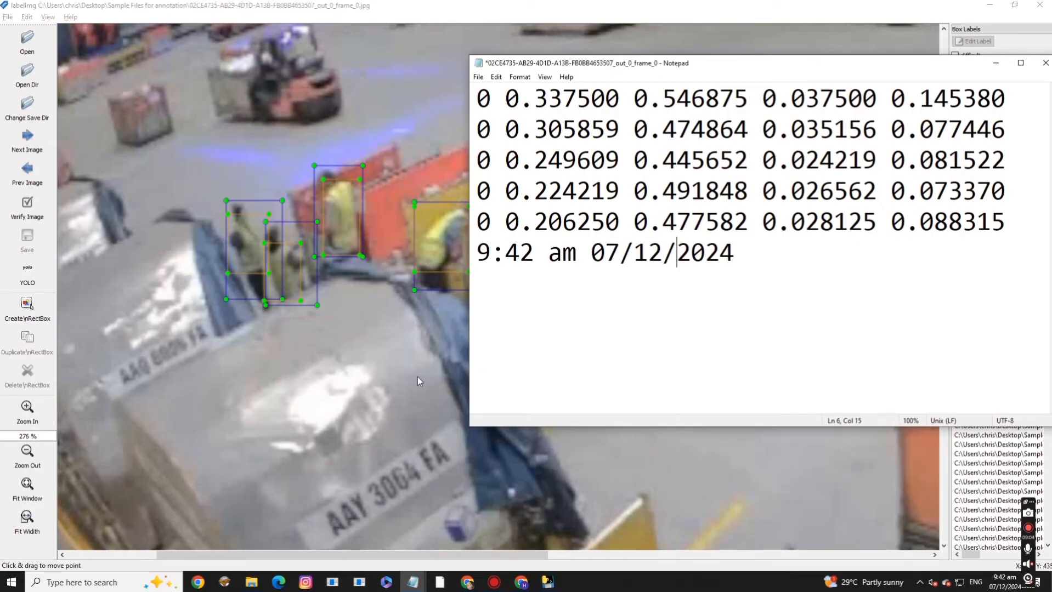
pyautogui.click(424, 379)
pyautogui.press('d')
pyautogui.press('a')
pyautogui.click(405, 383)
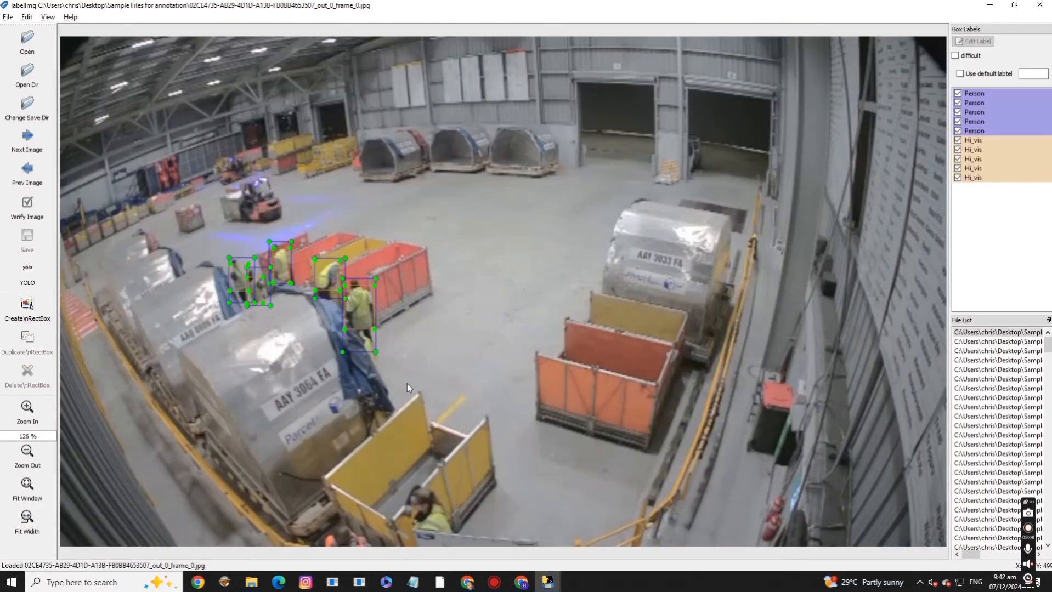
pyautogui.hotkey('alt', 'Tab')
pyautogui.press('F5')
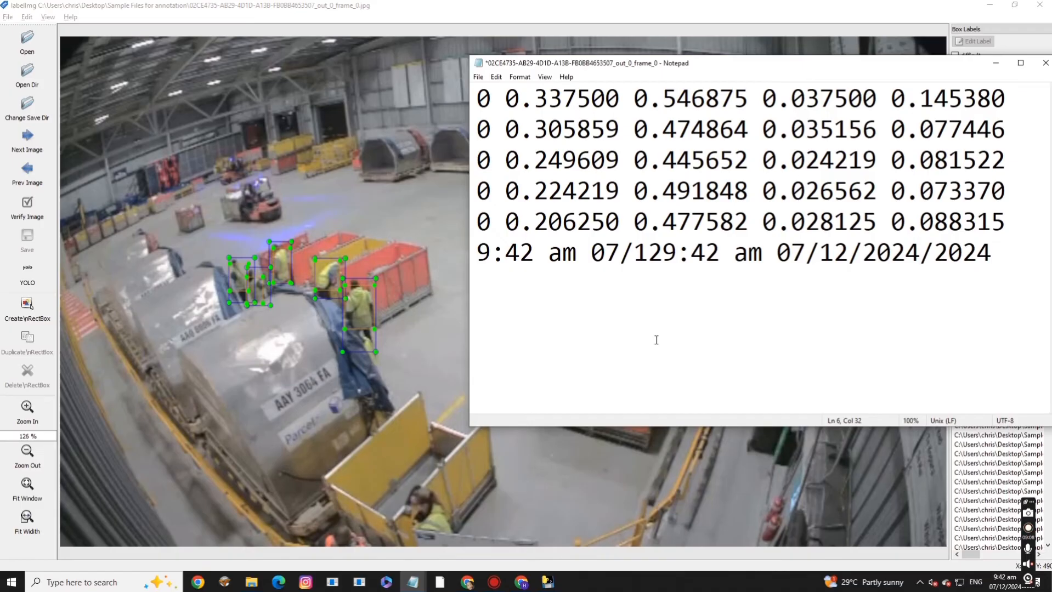
pyautogui.press('F5')
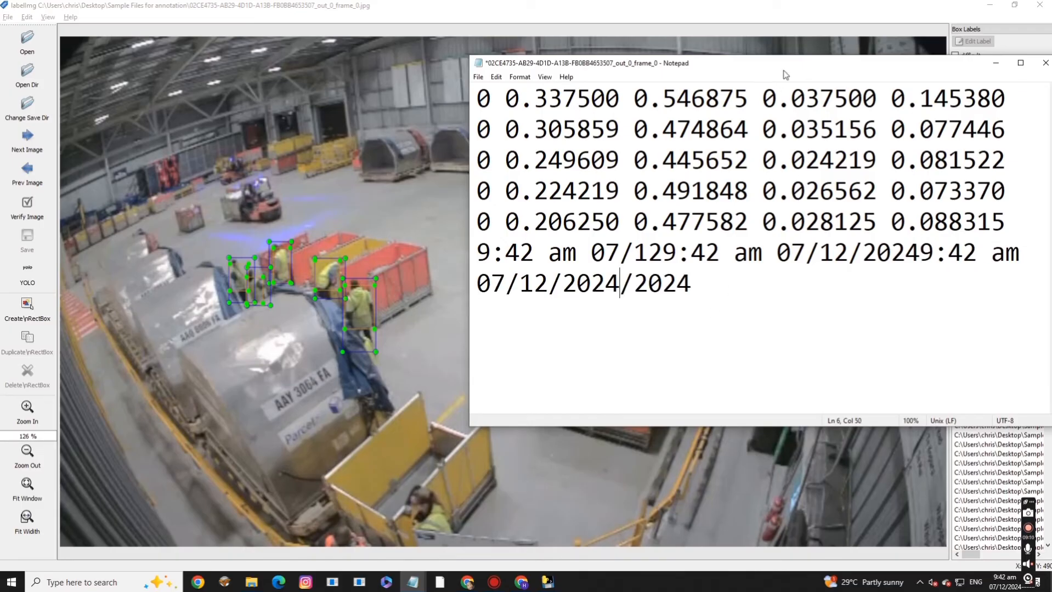
# Close the outdated annotation file in Notepad without saving its changes
pyautogui.moveTo(783, 70); pyautogui.dragTo(670, 74)
pyautogui.click(930, 66)
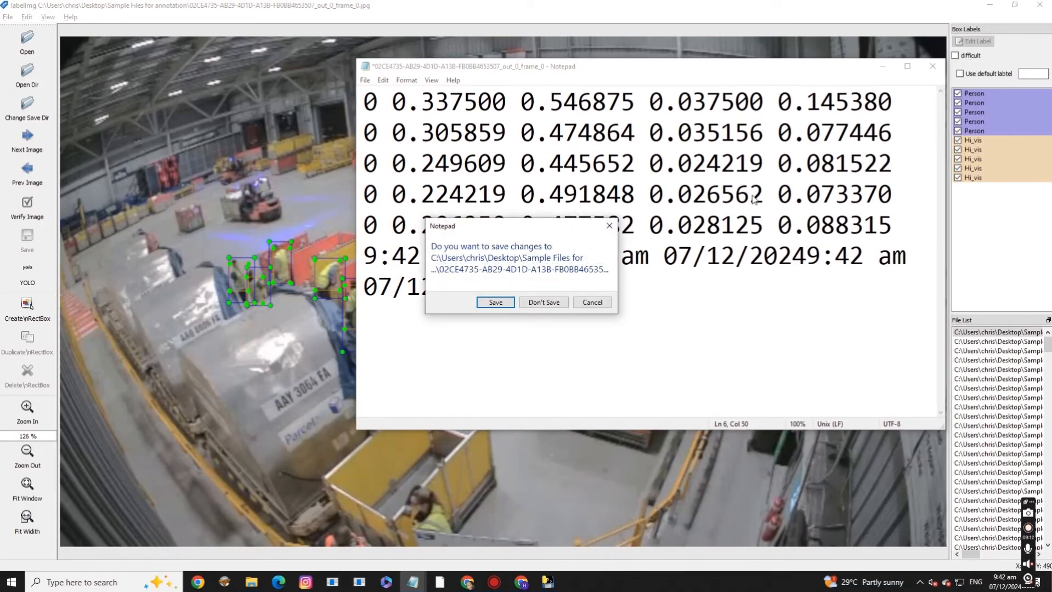
pyautogui.click(554, 306)
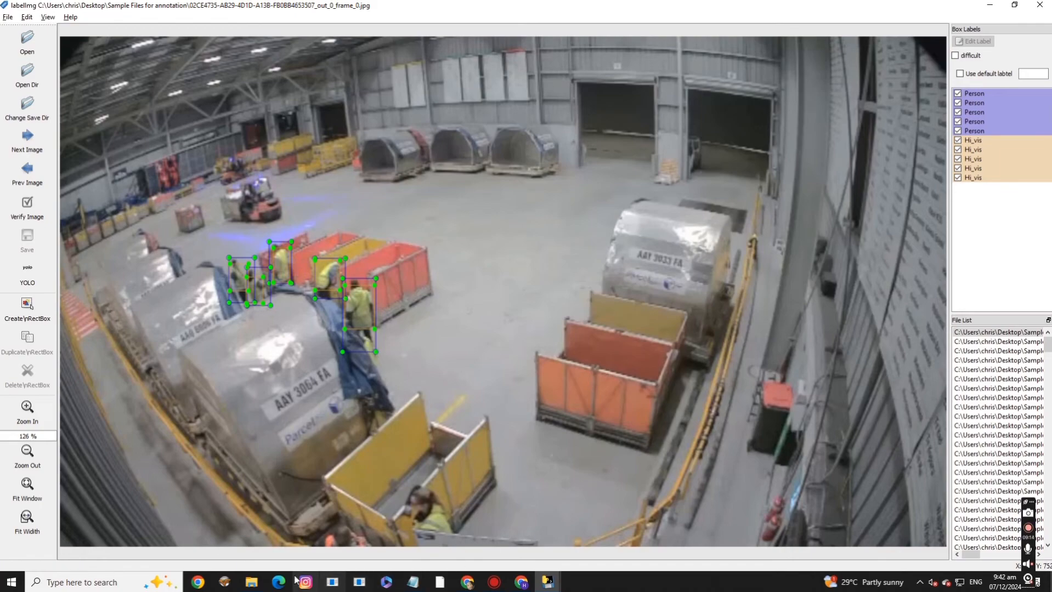
# Bring up the Sample Files for annotation folder, show it as a detailed list, and filter it to Text Document files
pyautogui.click(251, 581)
pyautogui.click(231, 542)
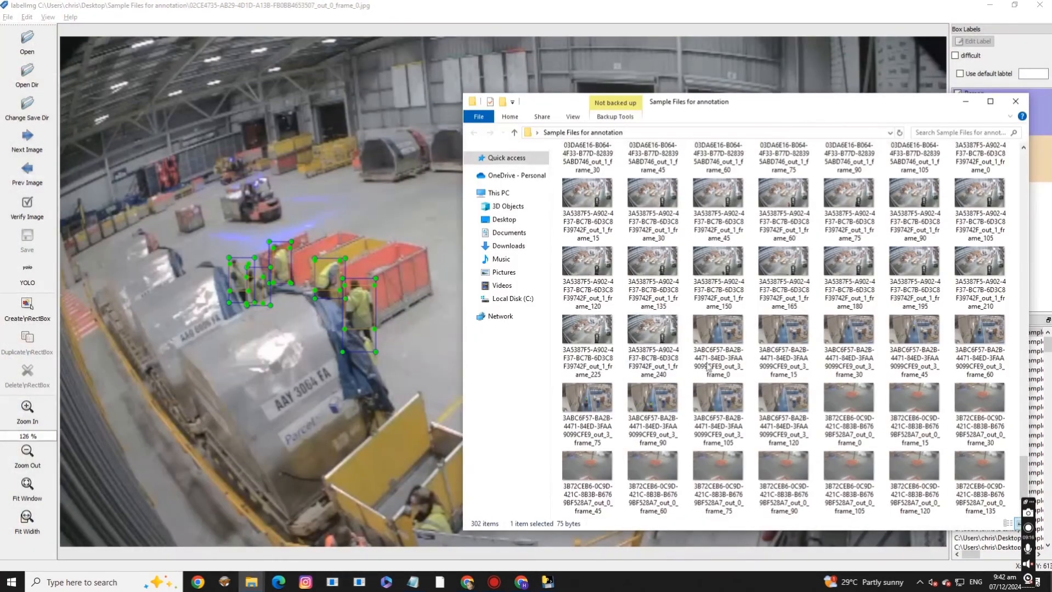
pyautogui.moveTo(1019, 444); pyautogui.dragTo(1025, 149)
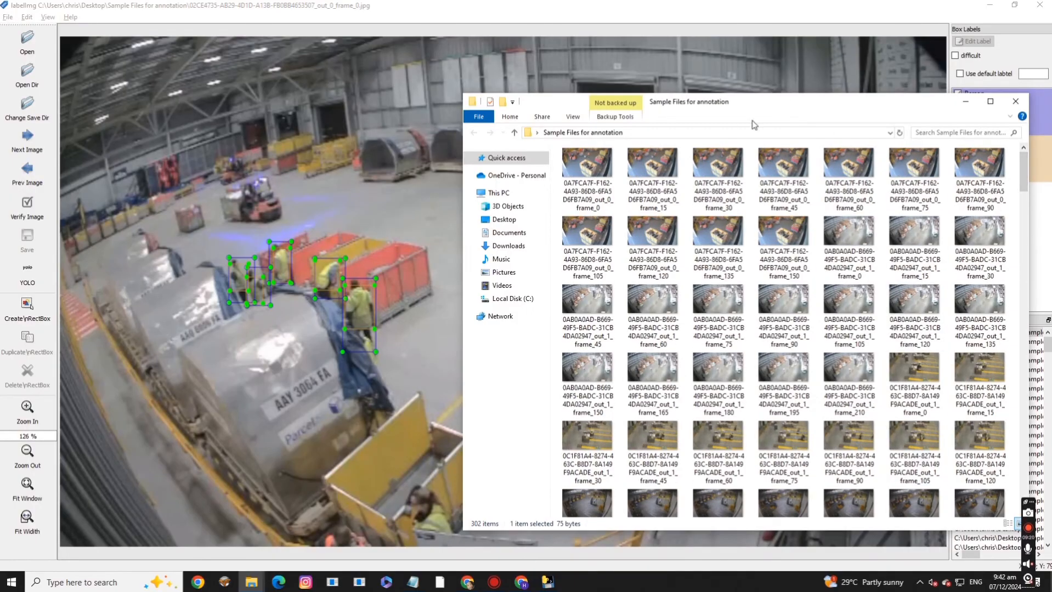
pyautogui.click(990, 101)
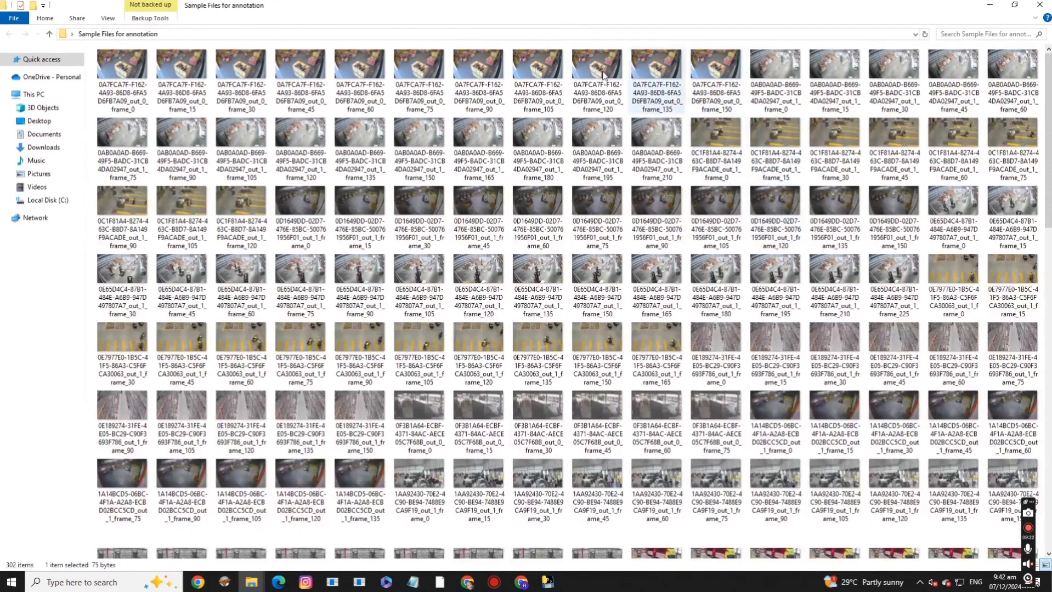
pyautogui.click(1037, 565)
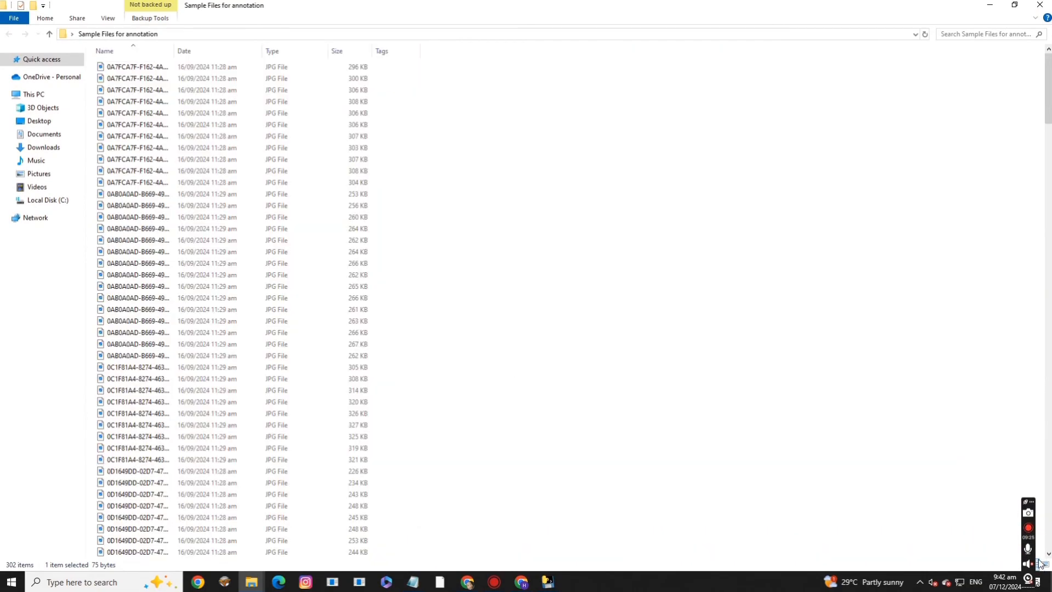
pyautogui.click(323, 50)
pyautogui.click(327, 78)
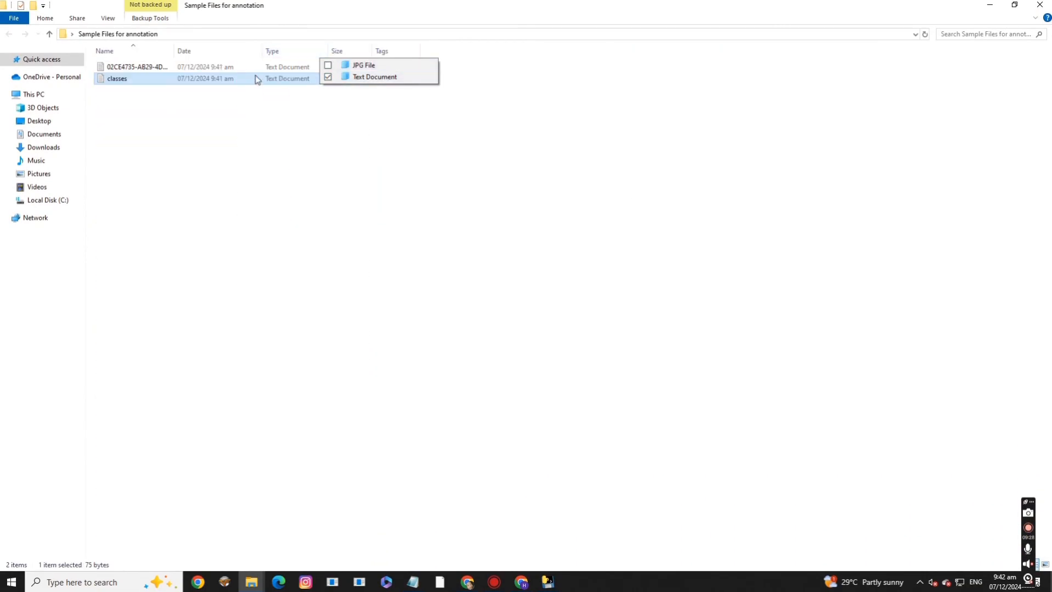
# Shrink the folder window back over labelImg and open the image's annotation text file, the one beginning with 02CE4735
pyautogui.moveTo(479, 20); pyautogui.dragTo(826, 63)
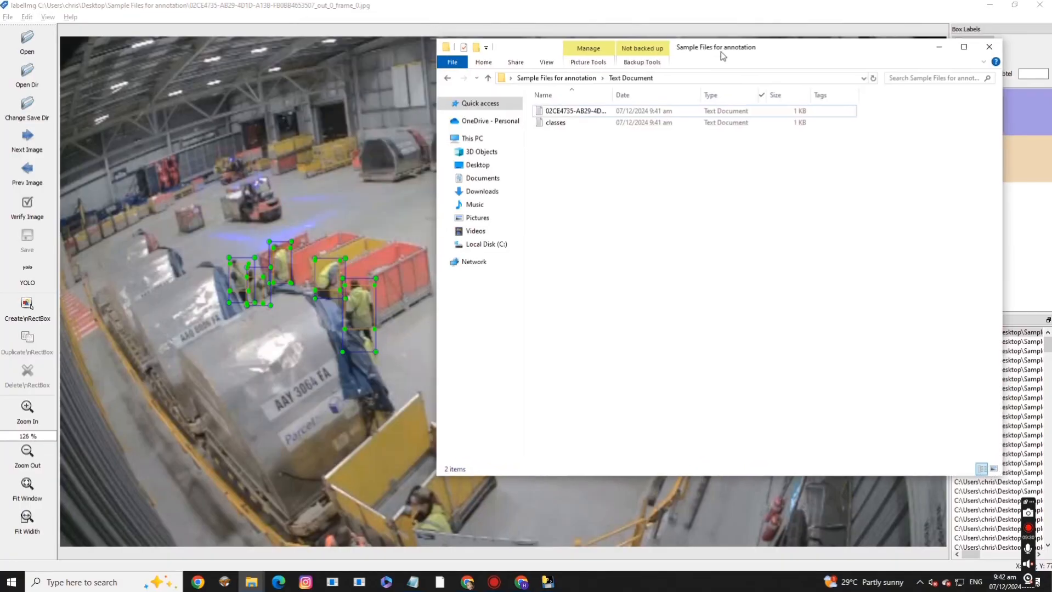
pyautogui.moveTo(570, 155); pyautogui.dragTo(573, 108)
pyautogui.click(592, 165)
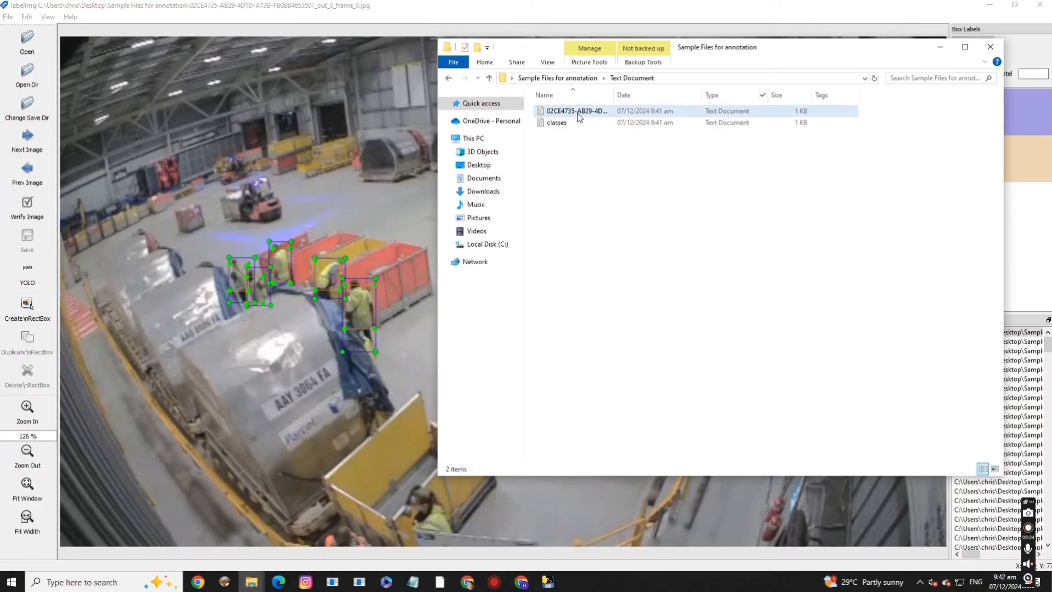
pyautogui.doubleClick(578, 114)
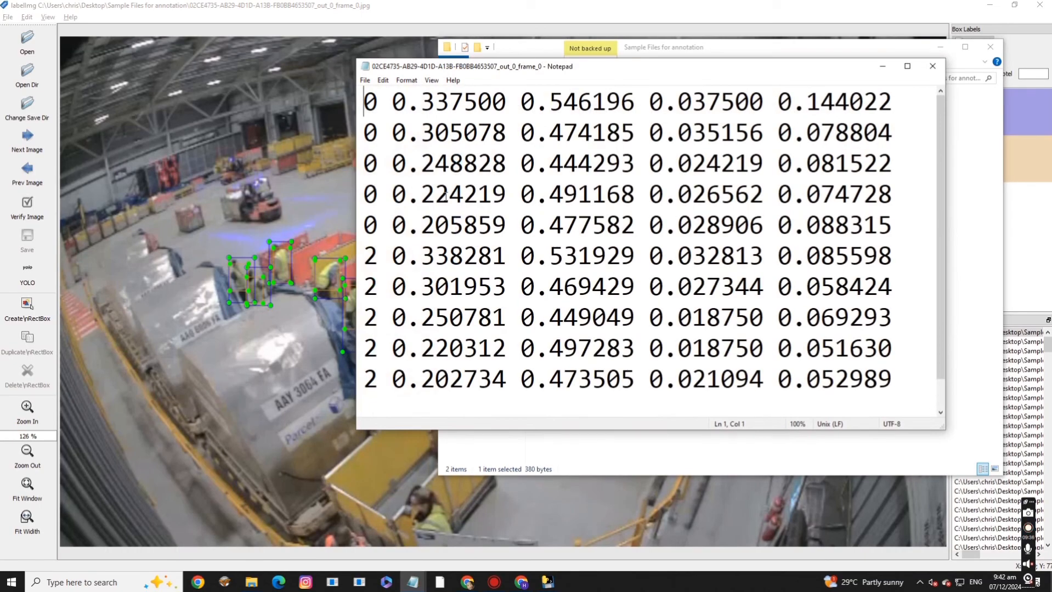
# Highlight the class 0 entries, then the class 2 entries, and match them to Hi_vis = 2 in the numbered class list
pyautogui.moveTo(365, 105); pyautogui.dragTo(388, 219)
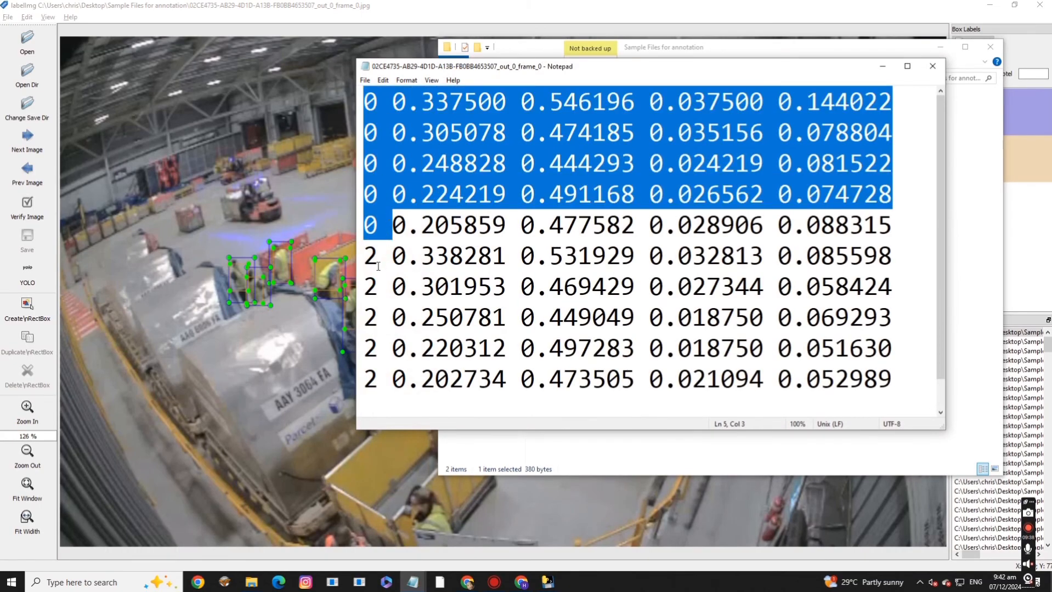
pyautogui.moveTo(366, 255); pyautogui.dragTo(393, 391)
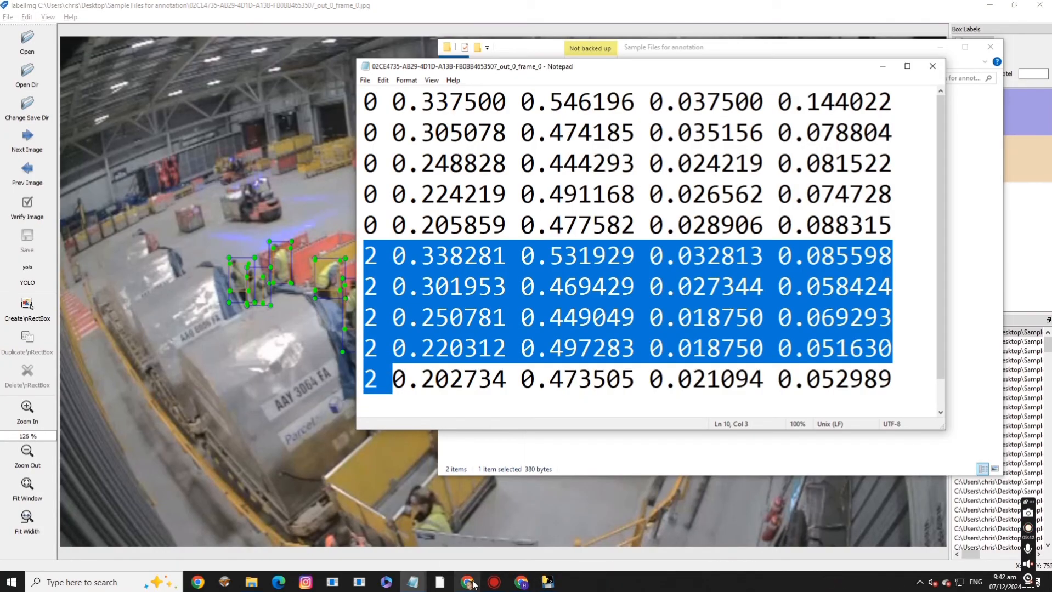
pyautogui.click(430, 583)
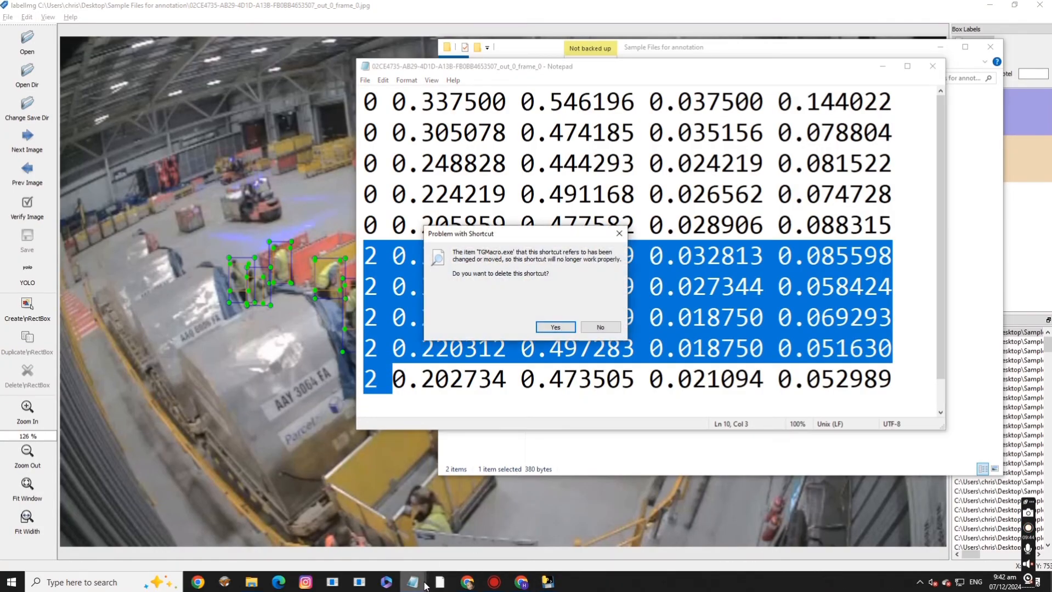
pyautogui.click(613, 329)
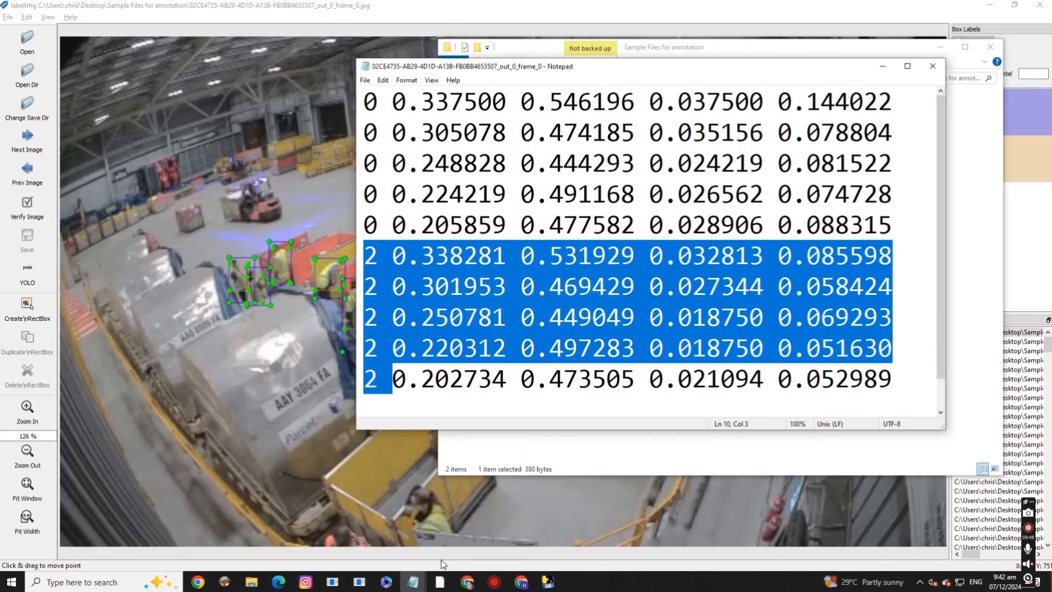
pyautogui.moveTo(412, 581)
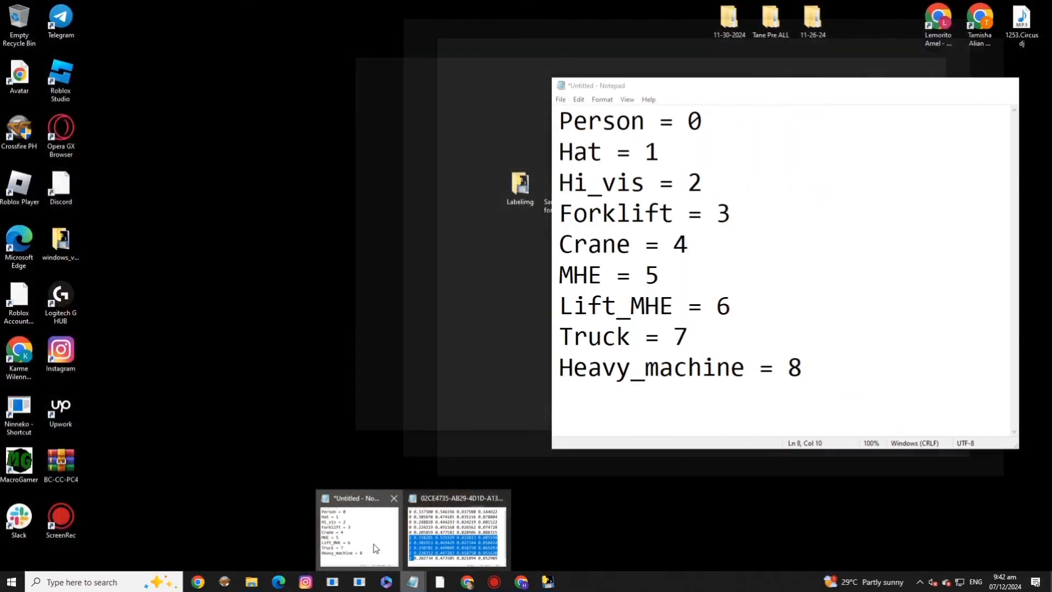
pyautogui.click(375, 548)
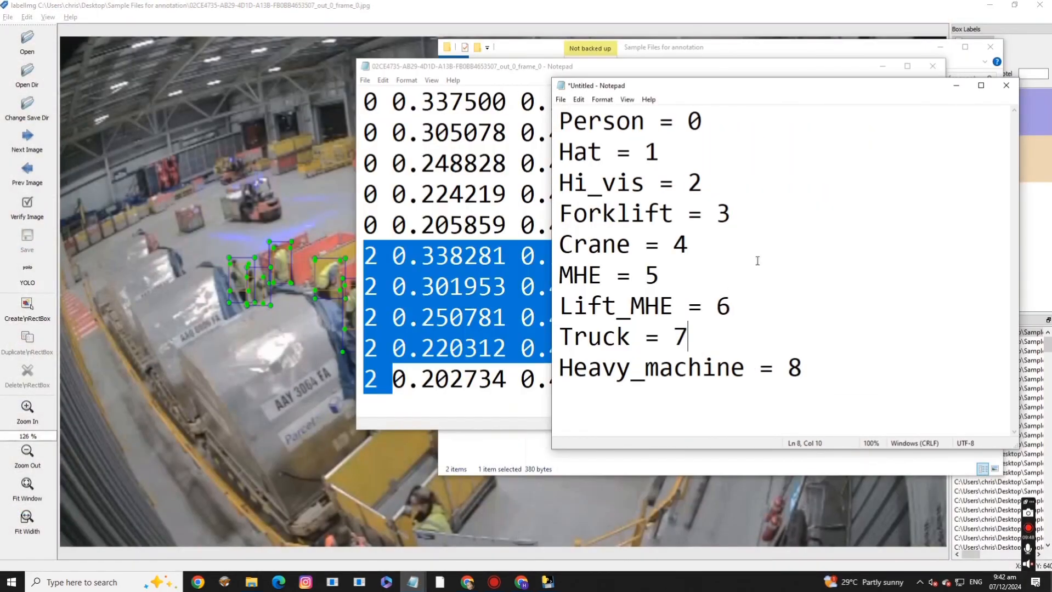
pyautogui.moveTo(703, 182); pyautogui.dragTo(562, 181)
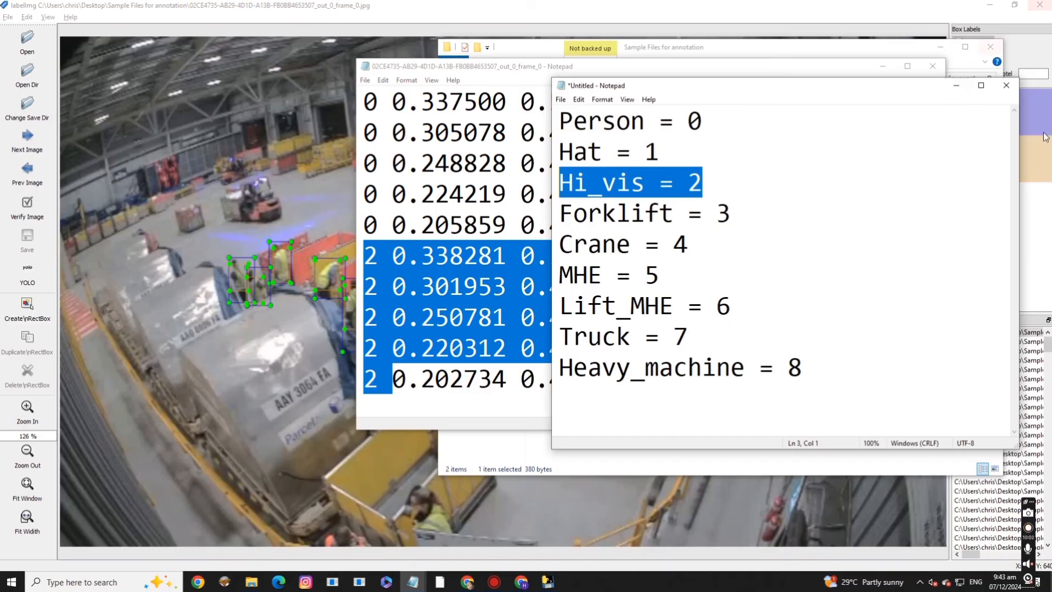
# Minimize the class list, close the annotation file, and minimize the folder window to return to labelImg
pyautogui.click(954, 85)
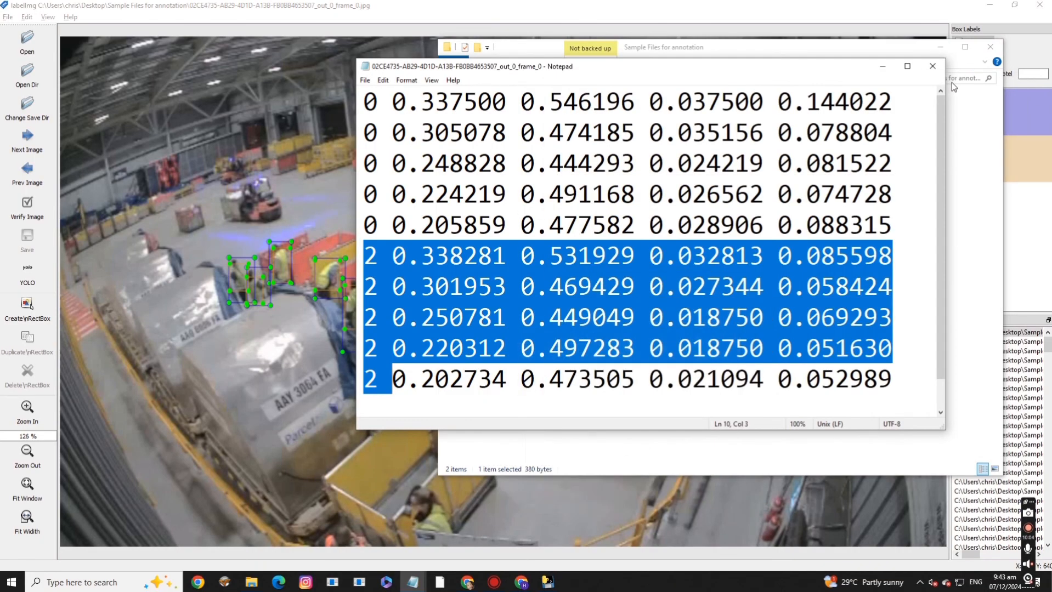
pyautogui.hotkey('alt', 'Tab')
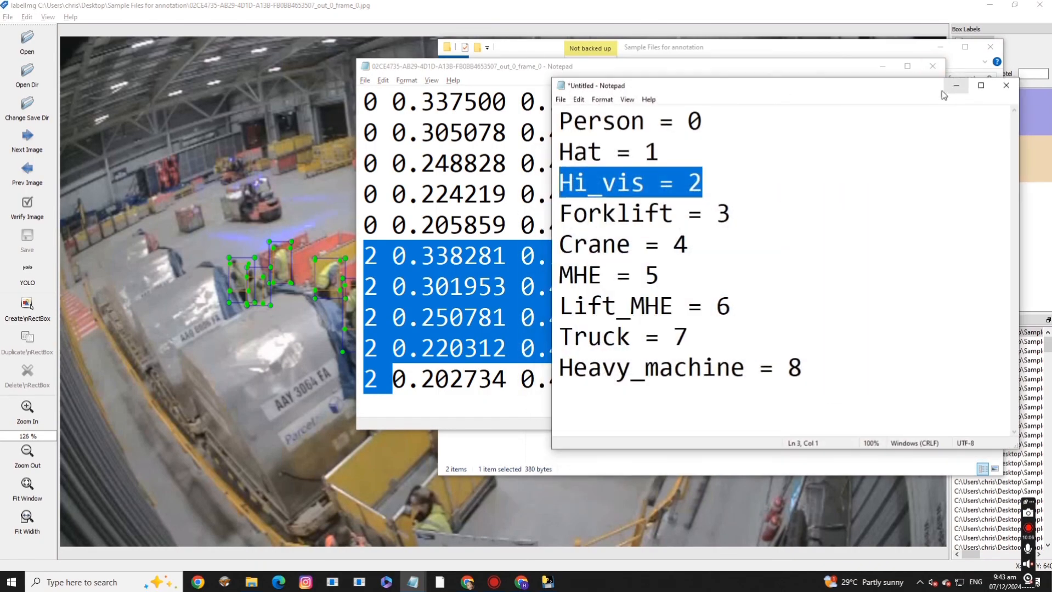
pyautogui.click(959, 86)
pyautogui.click(932, 66)
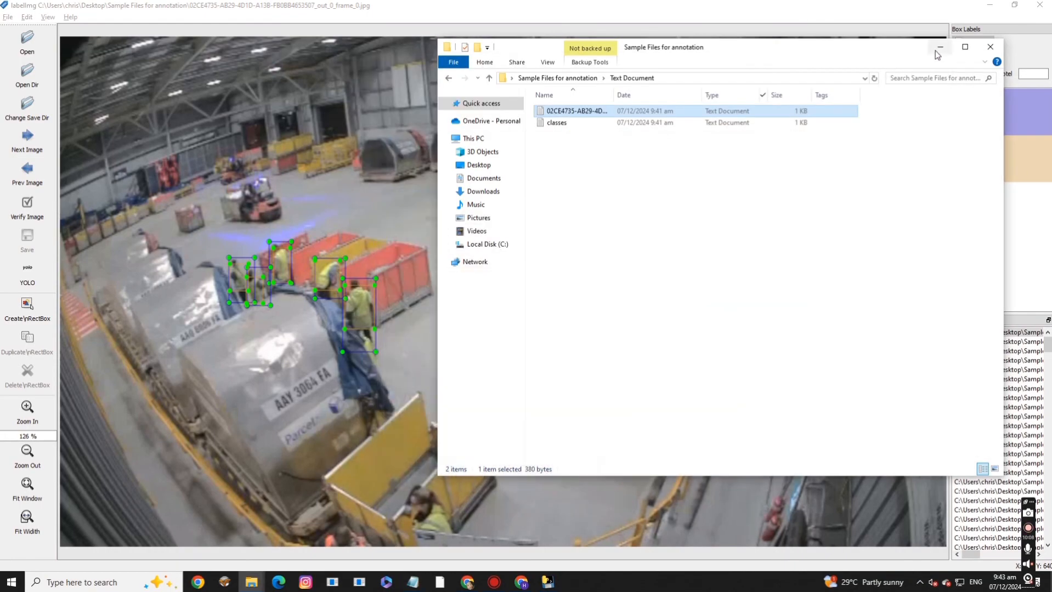
pyautogui.click(938, 48)
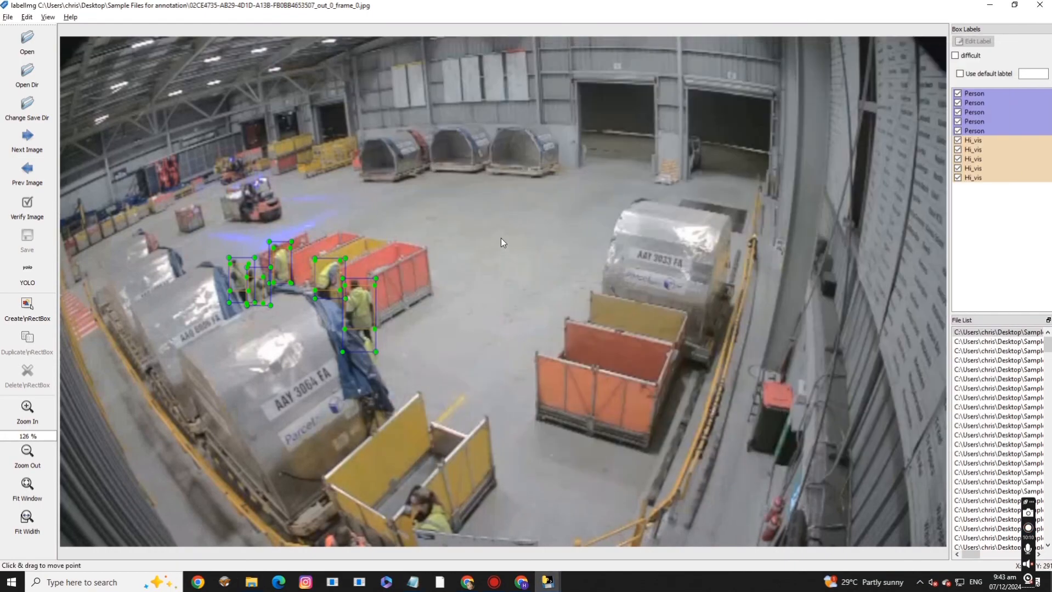